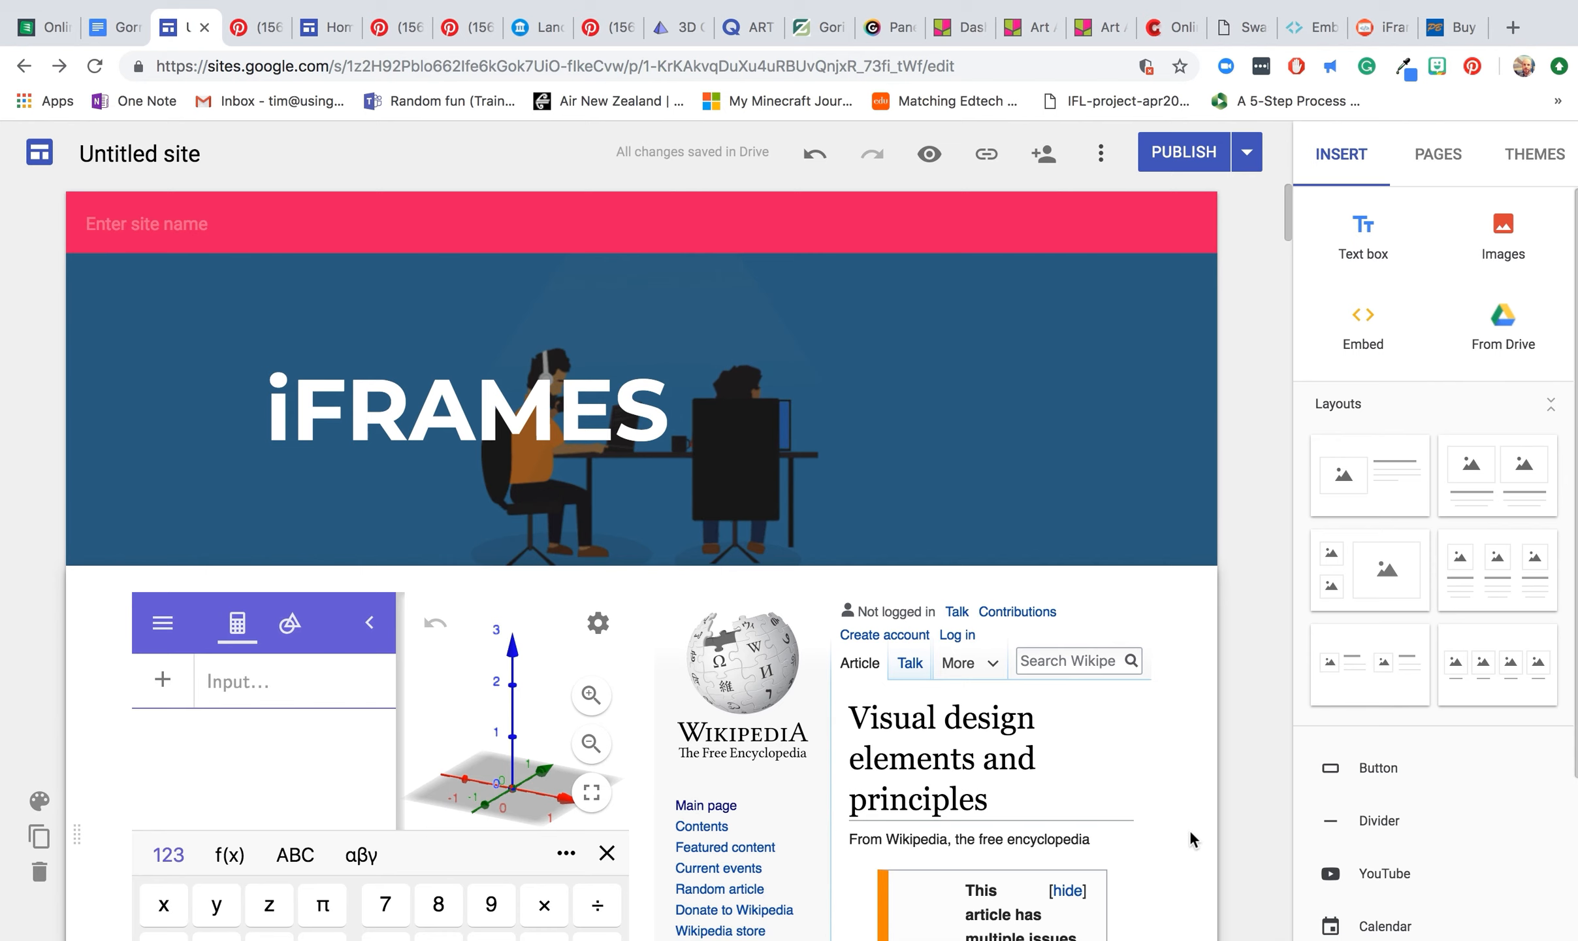
# Look through the site's embedded content, from the iFRAMES header to the Pinterest section, and the available insert options.
pyautogui.scroll(-2, 1190, 828)
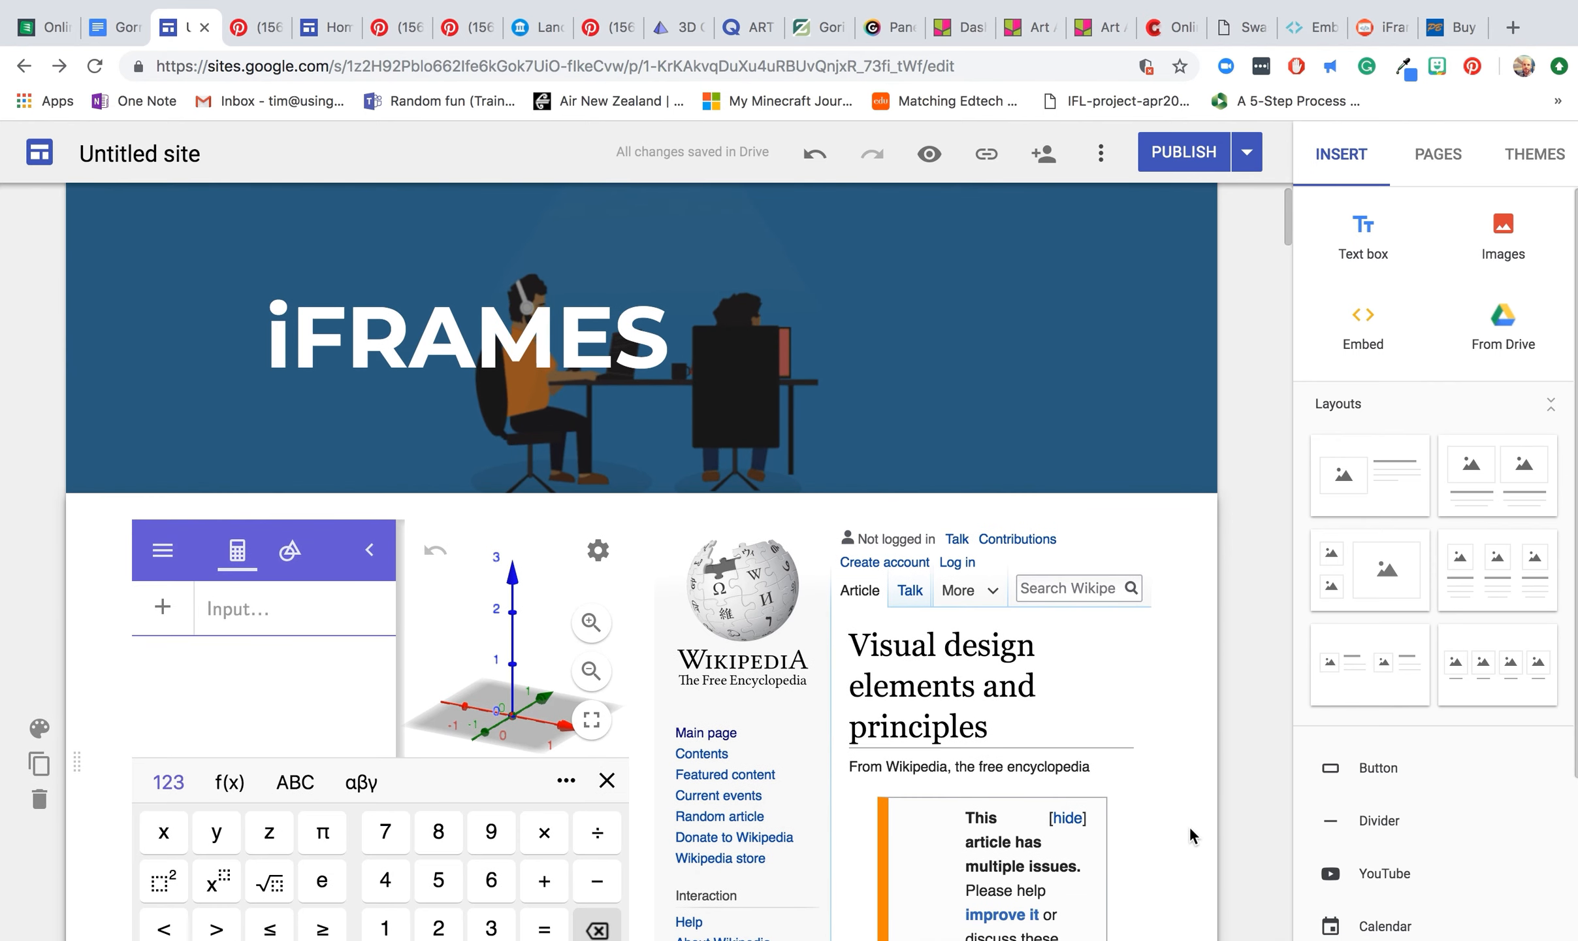
pyautogui.scroll(1, 1189, 825)
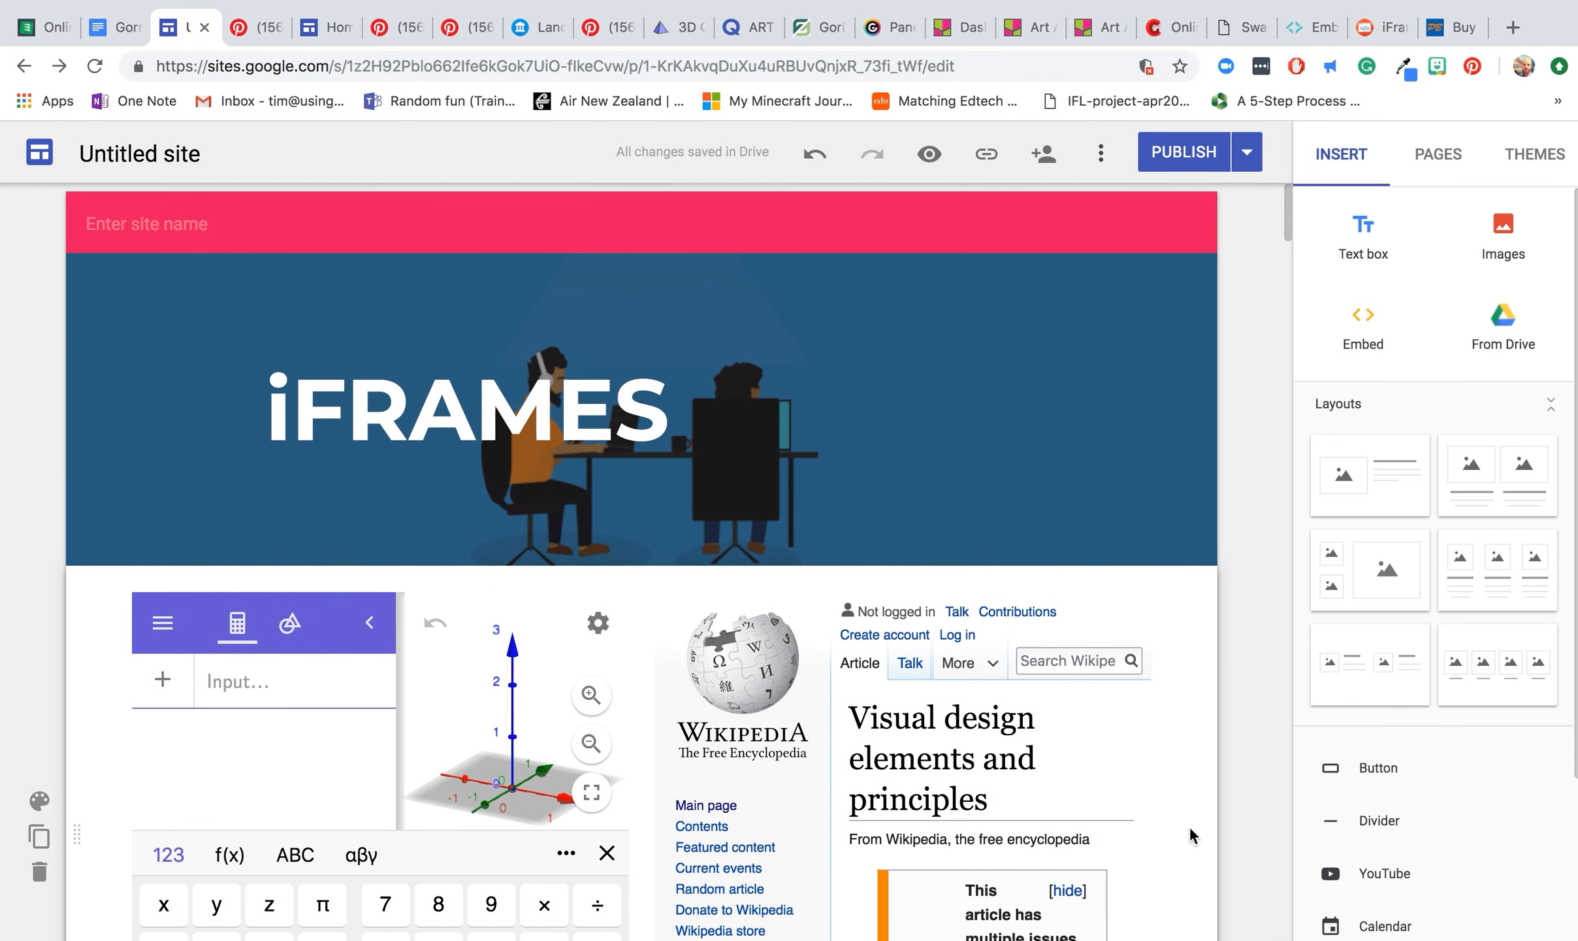
pyautogui.scroll(5, 544, 519)
pyautogui.scroll(-5, 546, 524)
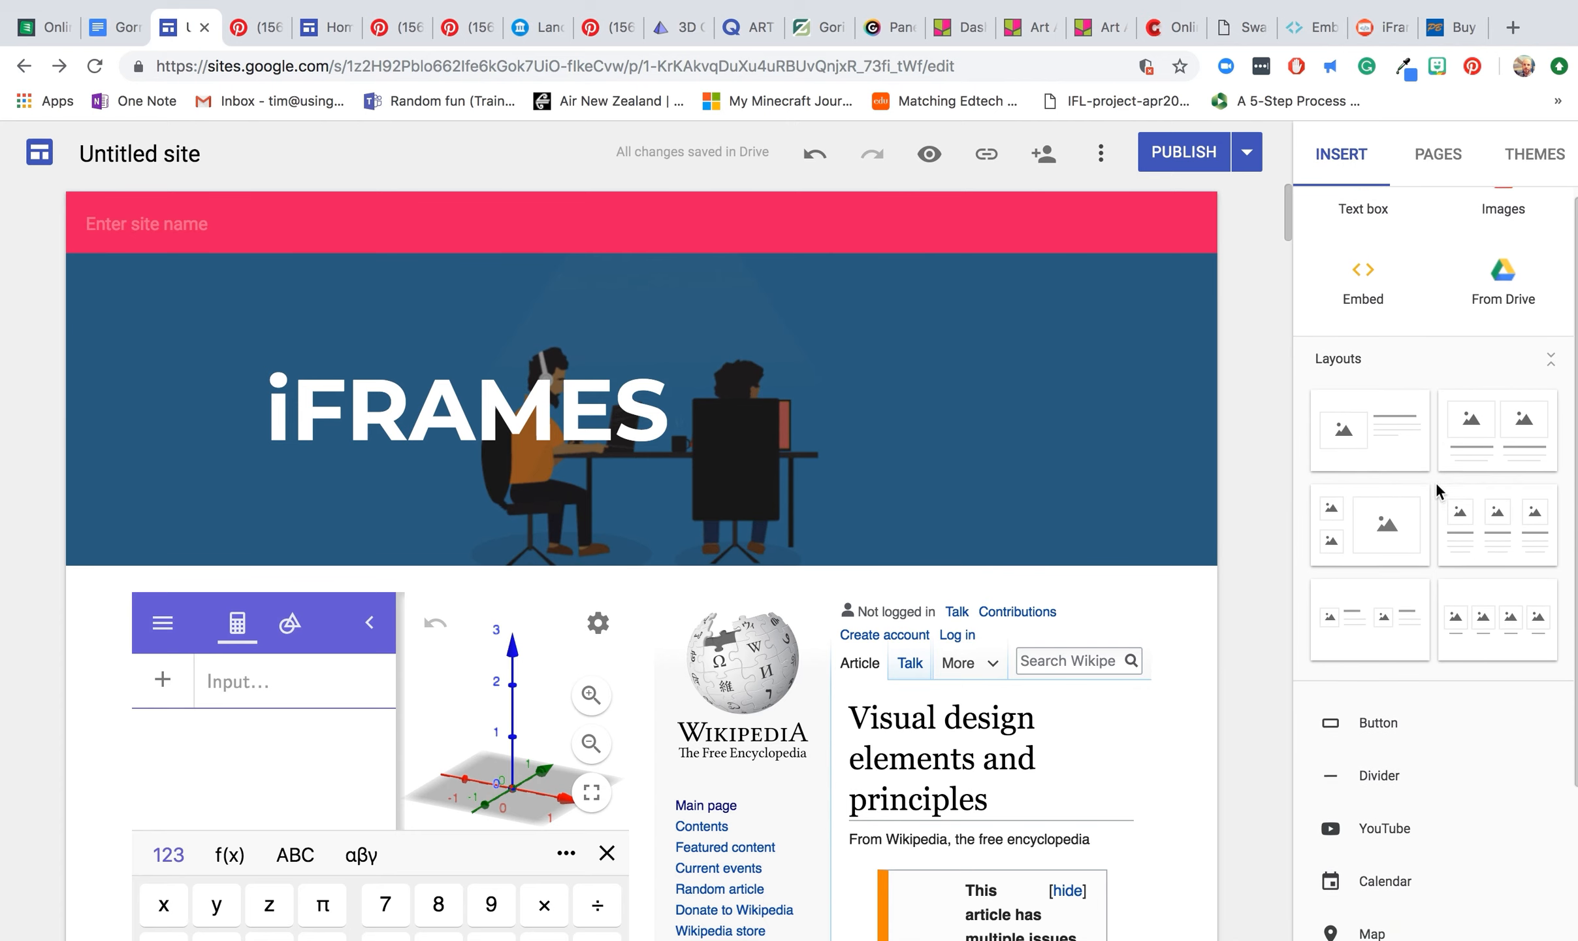
pyautogui.scroll(-5, 1440, 490)
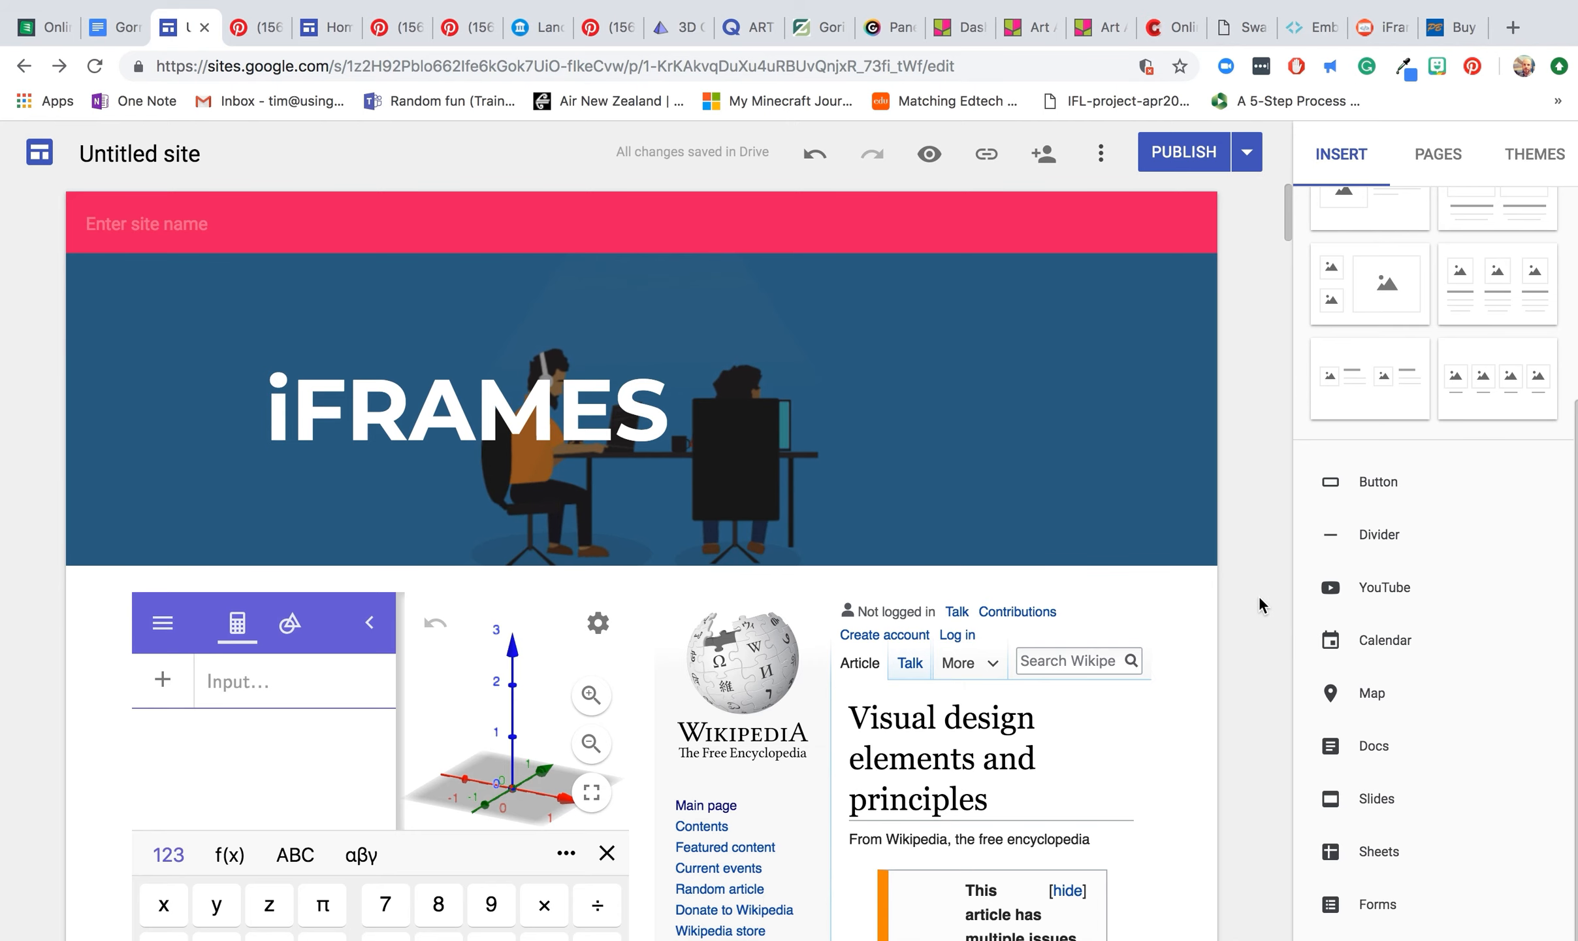
pyautogui.scroll(-3, 1259, 595)
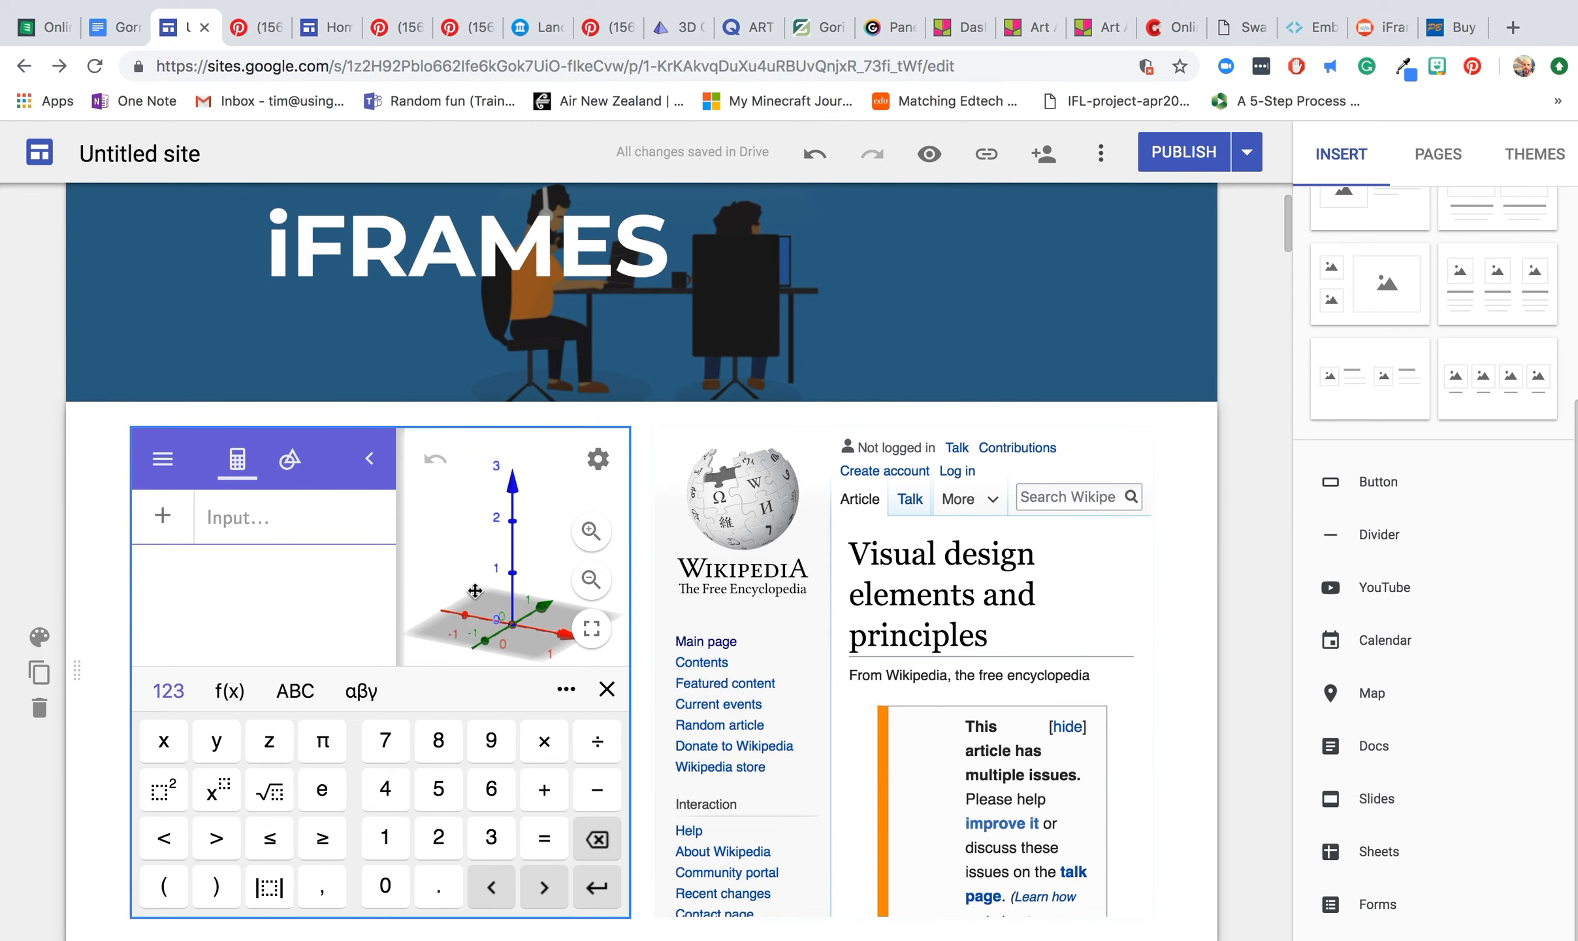
pyautogui.scroll(-20, 1246, 760)
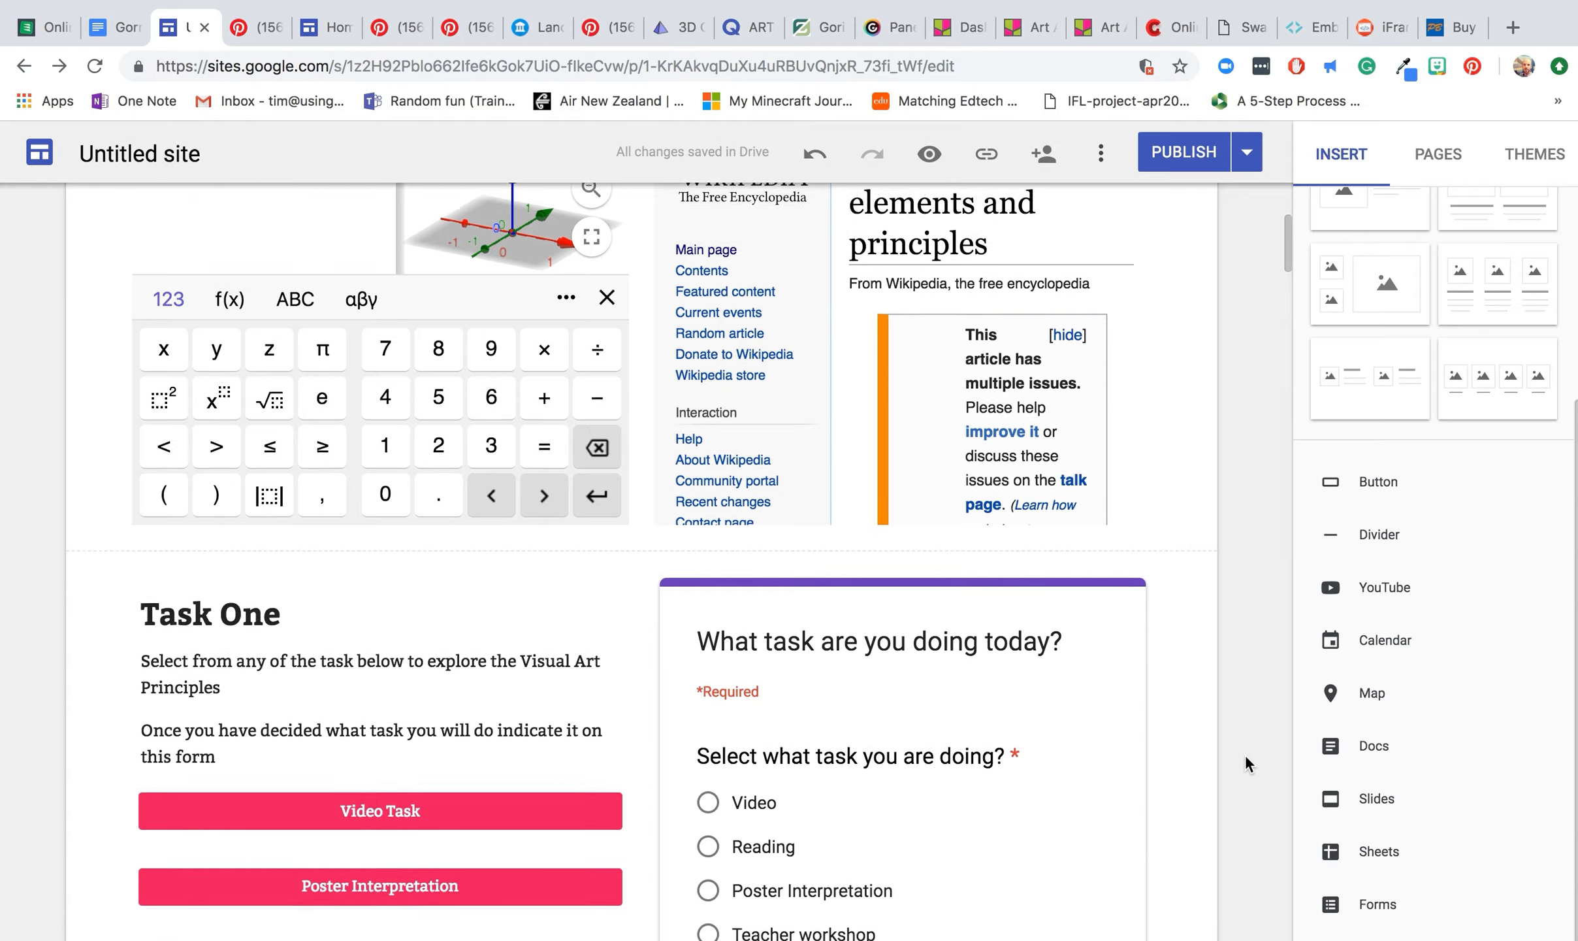
pyautogui.scroll(-20, 1245, 758)
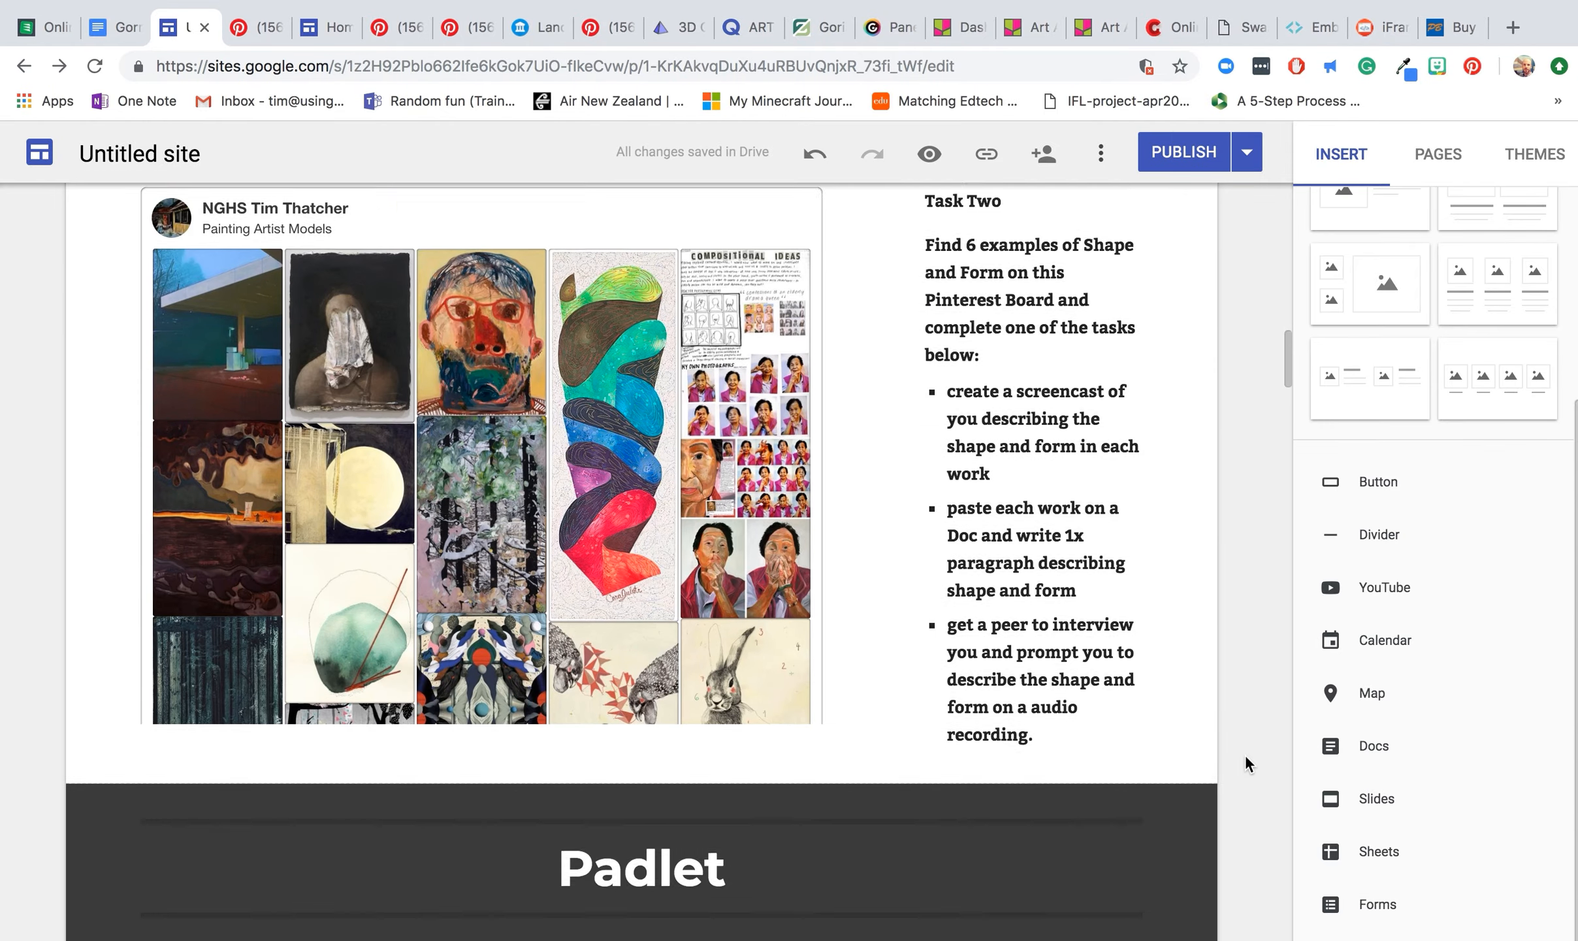
pyautogui.scroll(20, 1245, 753)
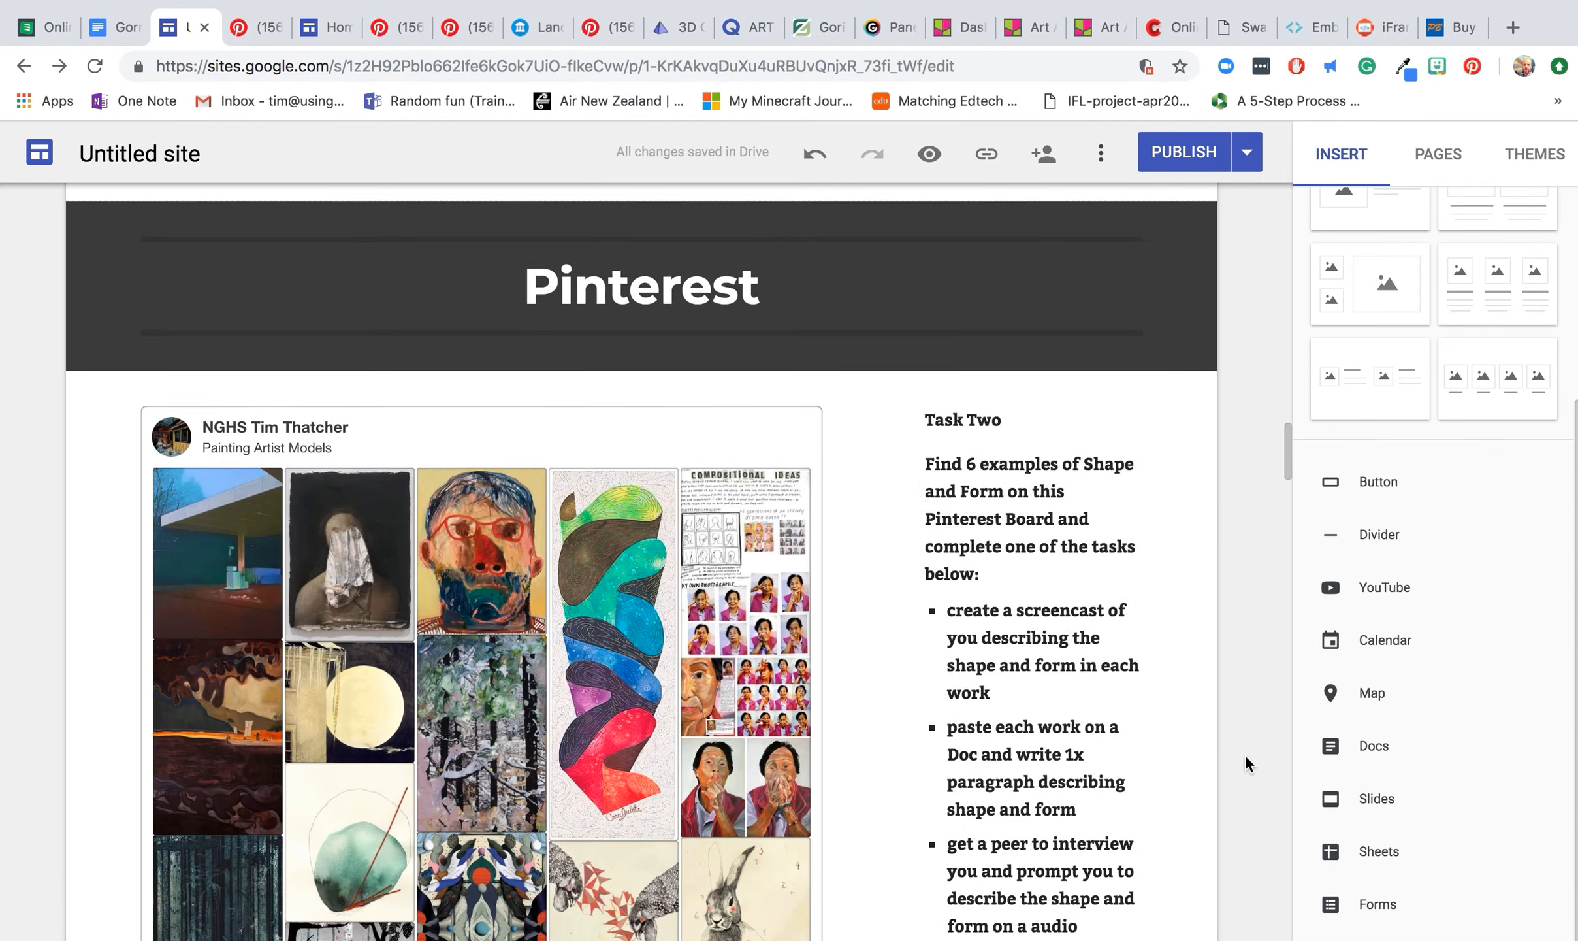
pyautogui.scroll(9, 1245, 753)
pyautogui.scroll(-3, 1245, 753)
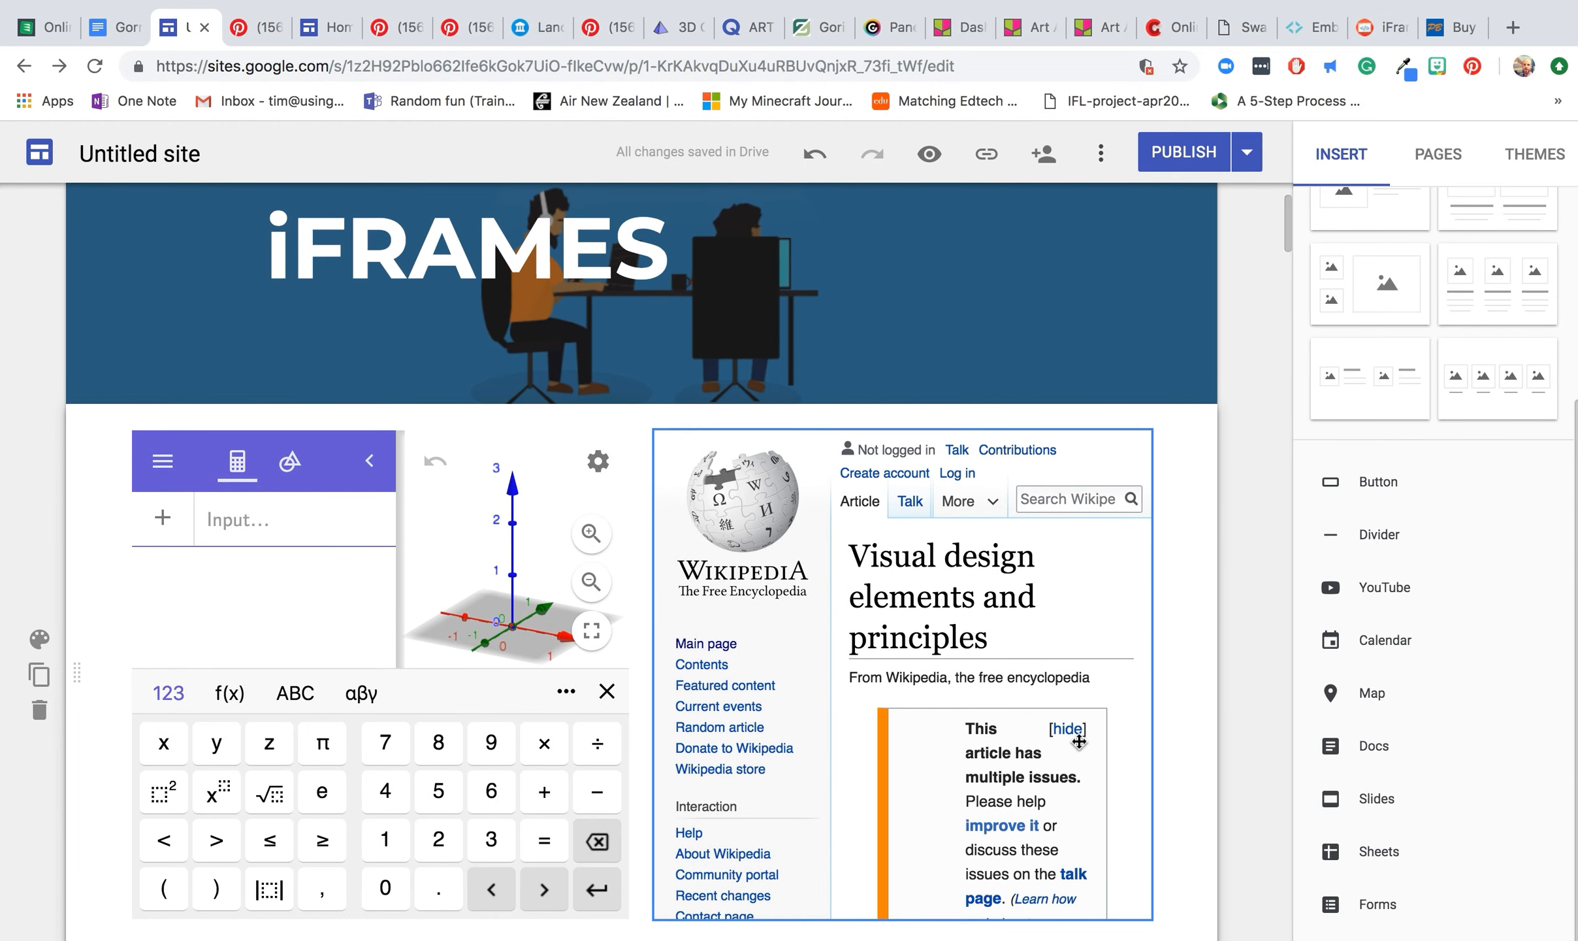
# Delete the embedded Wikipedia article and the embedded 3D calculator beneath the iFRAMES header.
pyautogui.click(960, 728)
pyautogui.click(740, 396)
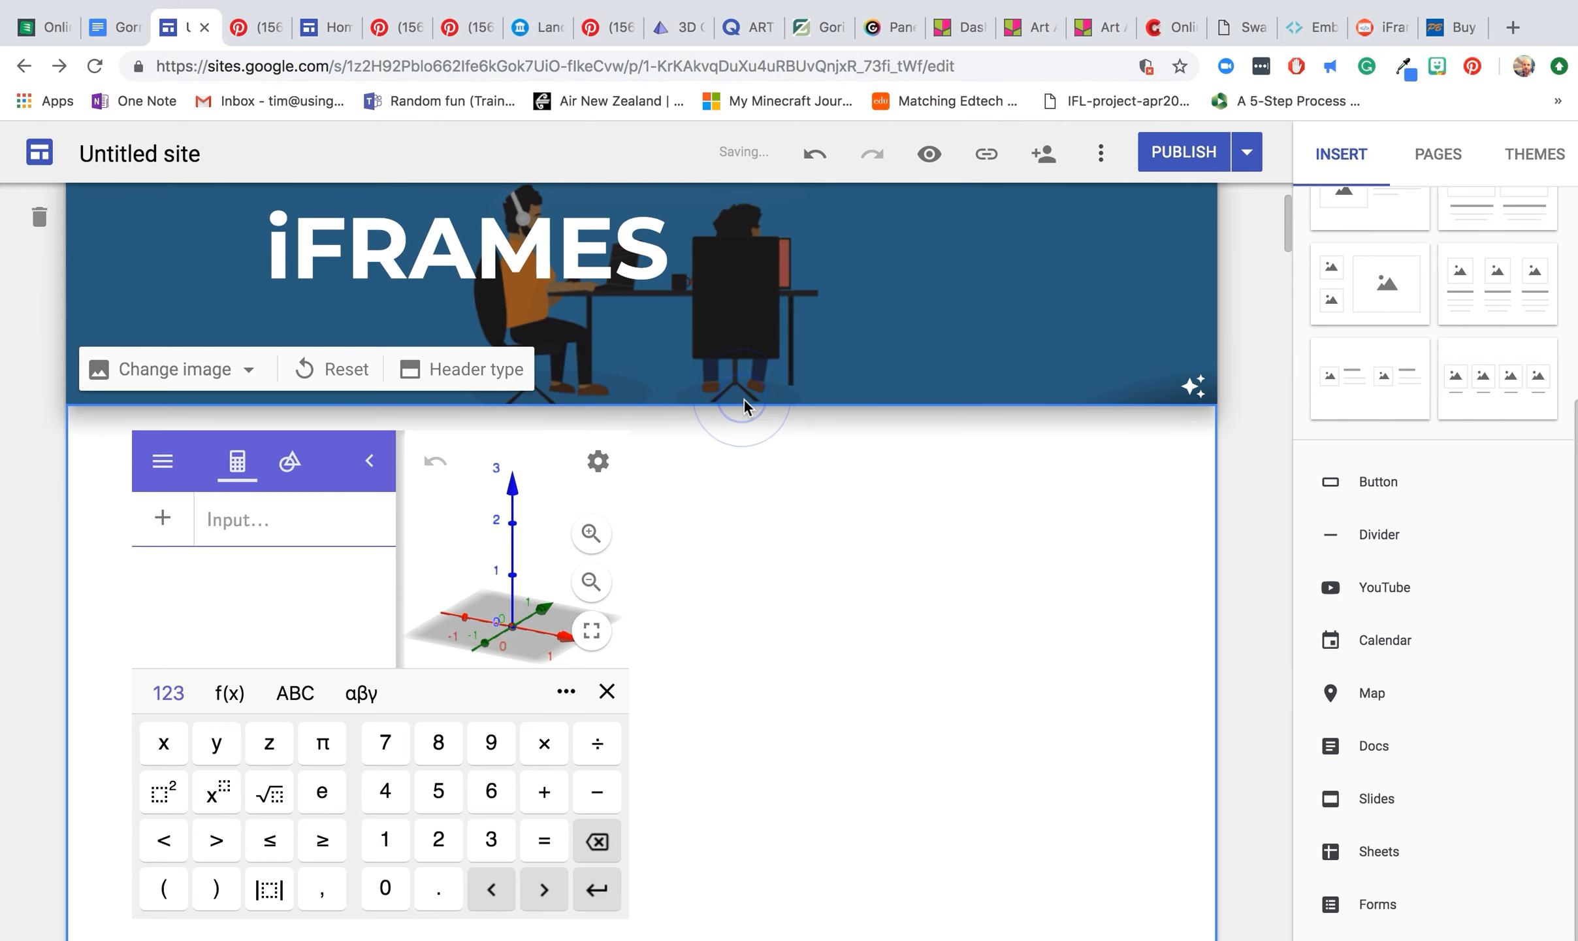
pyautogui.click(548, 572)
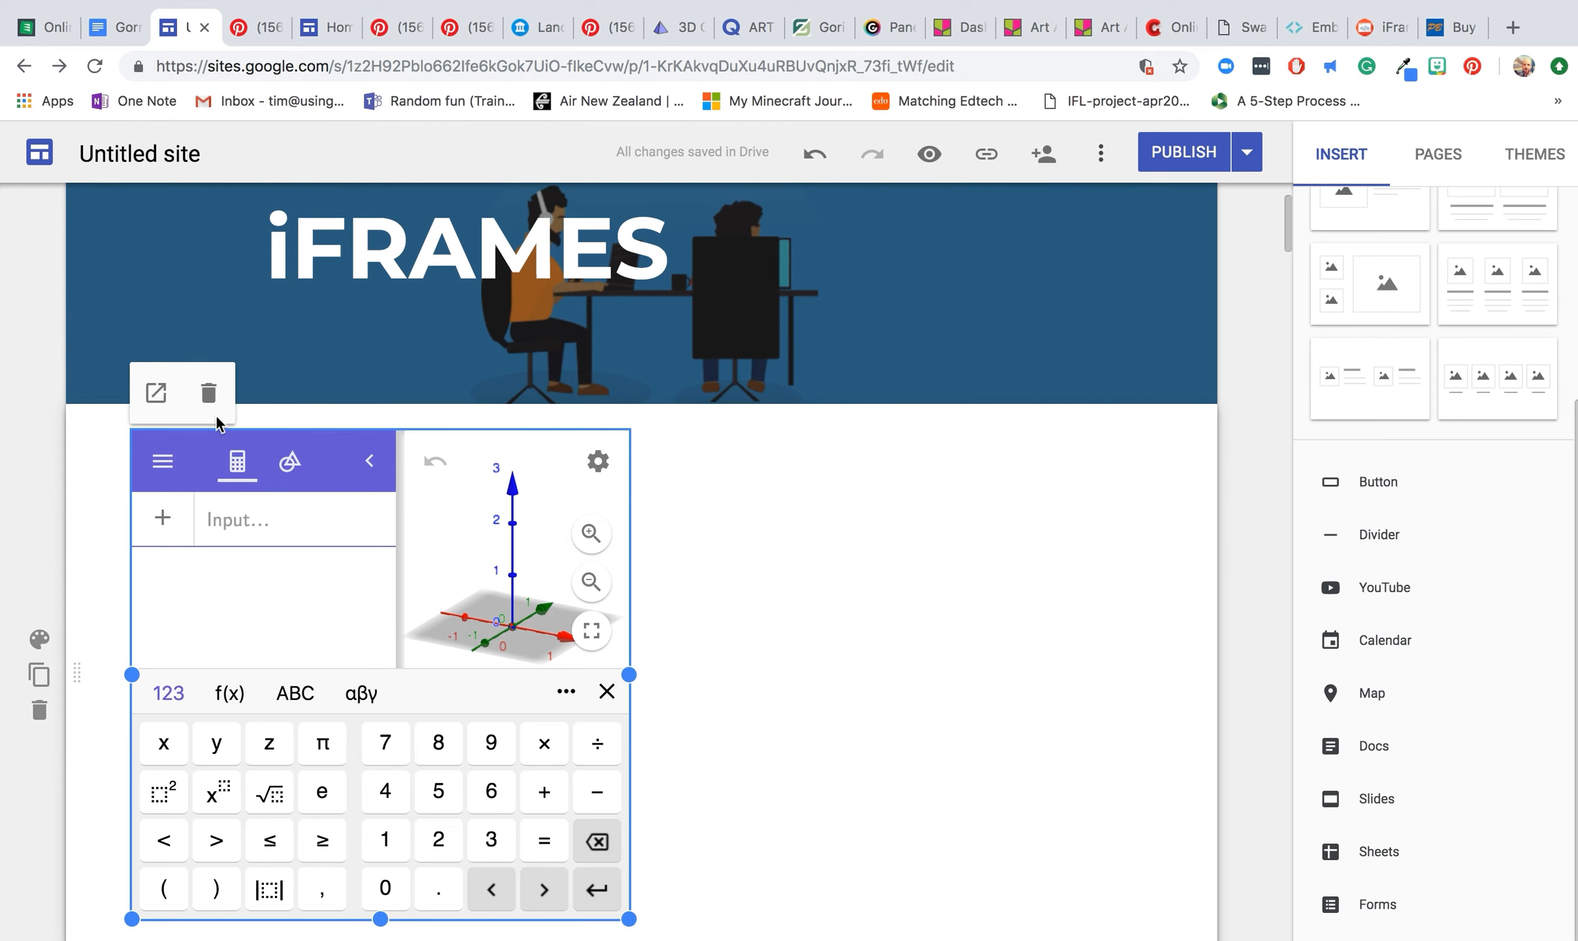
pyautogui.click(208, 393)
pyautogui.scroll(-4, 750, 662)
pyautogui.press('Delete')
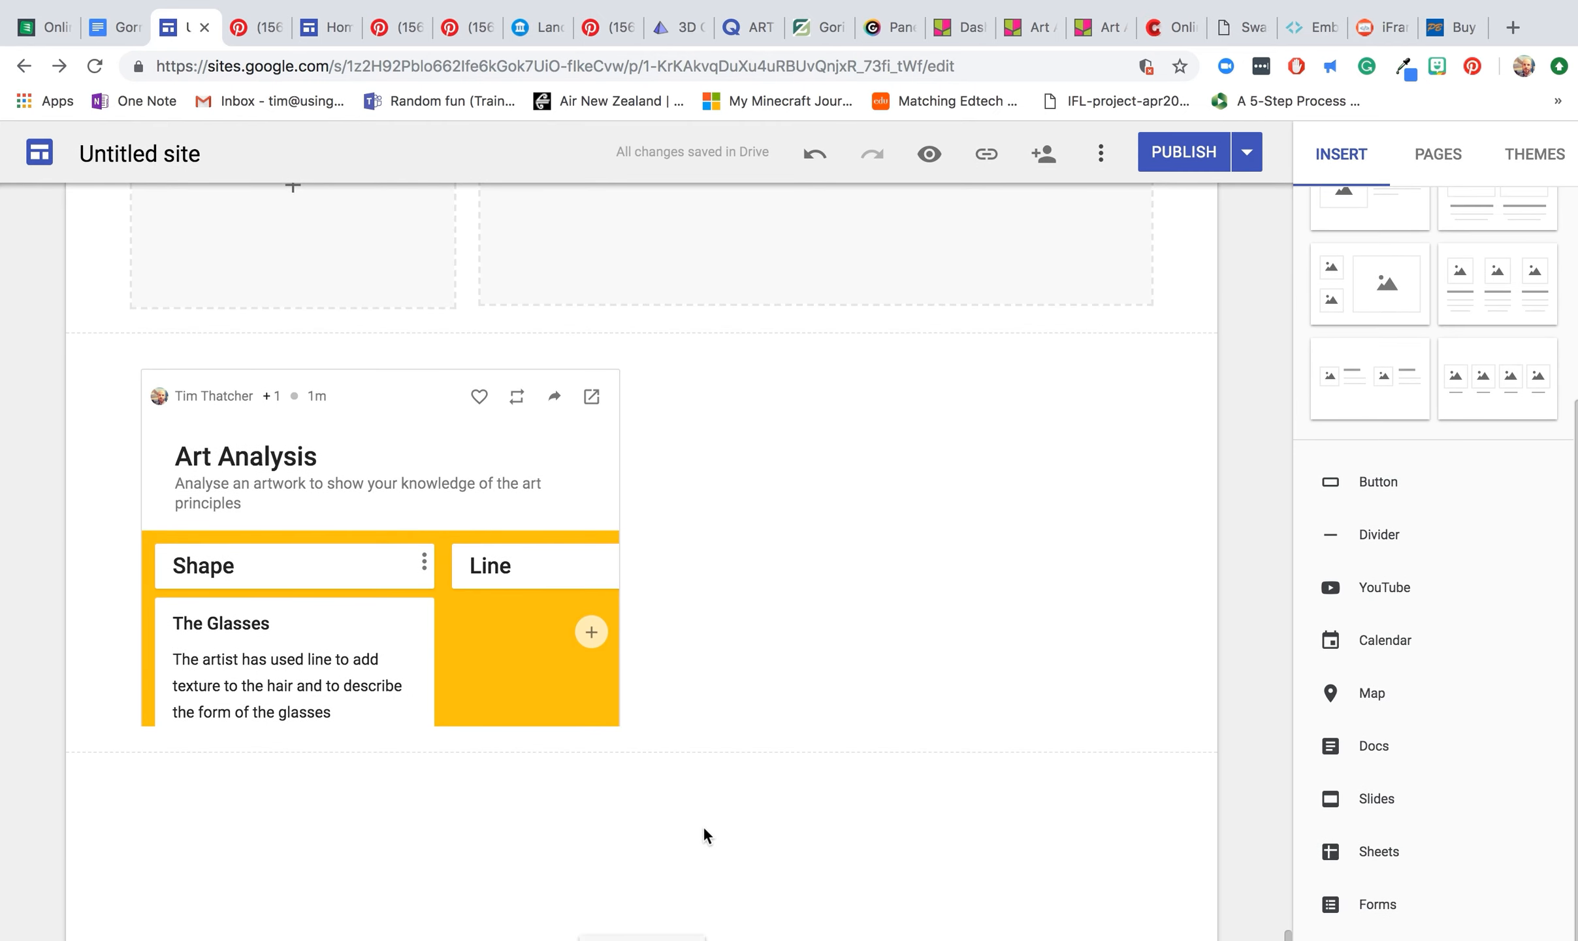
# Start a web embed in the blank area below the Art Analysis Padlet, check the embed code option, and return to embedding by URL.
pyautogui.doubleClick(602, 824)
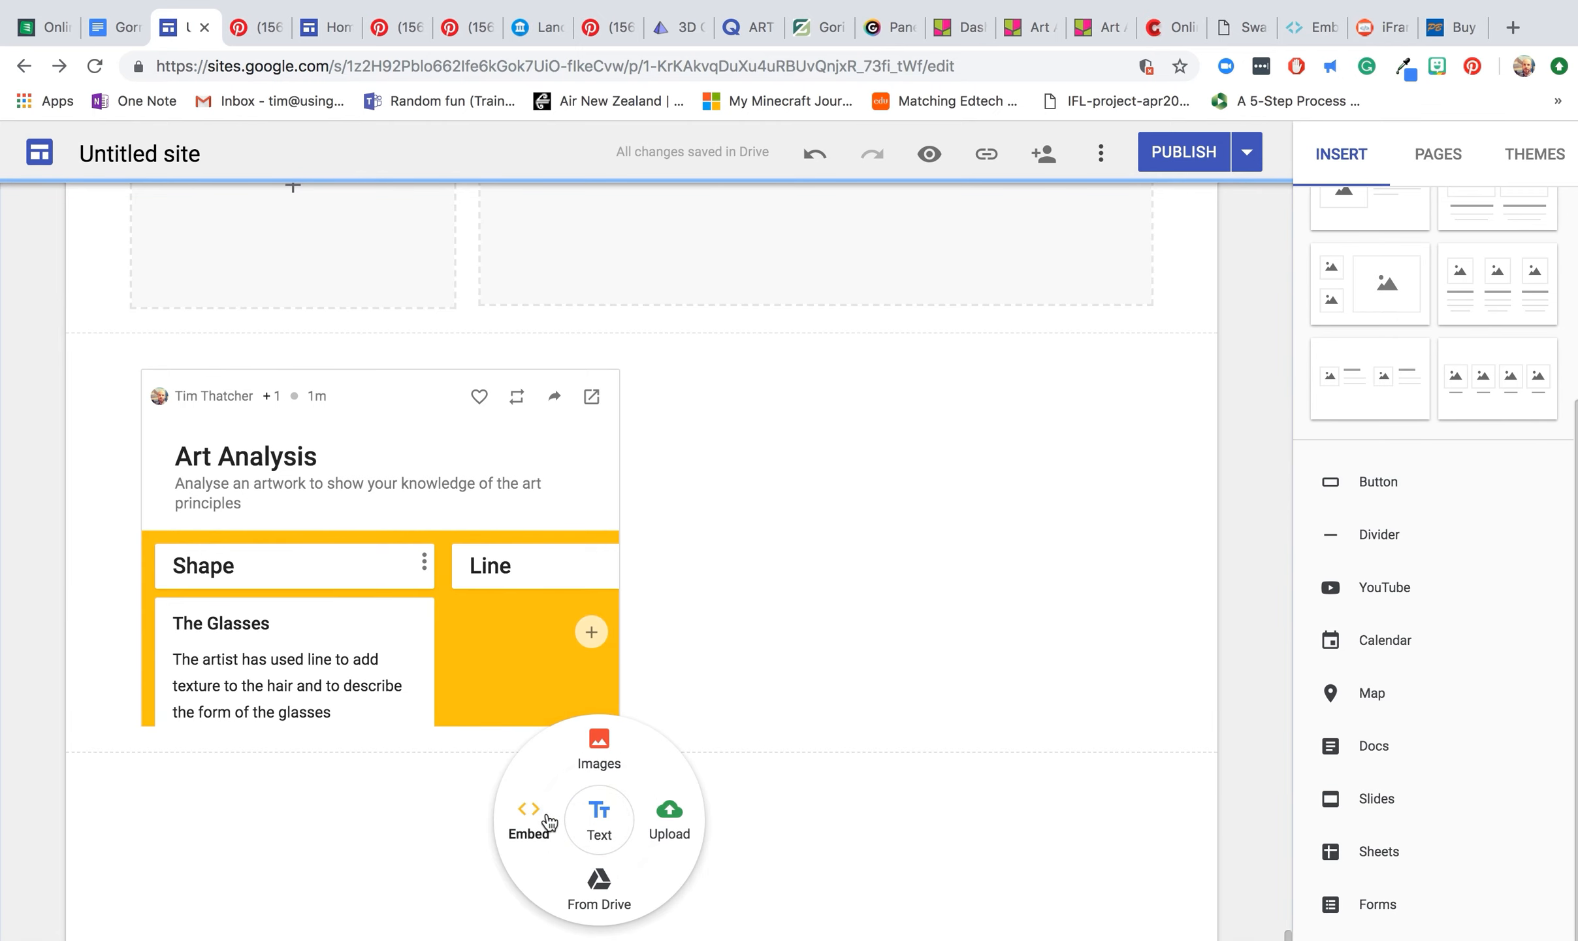
pyautogui.click(549, 822)
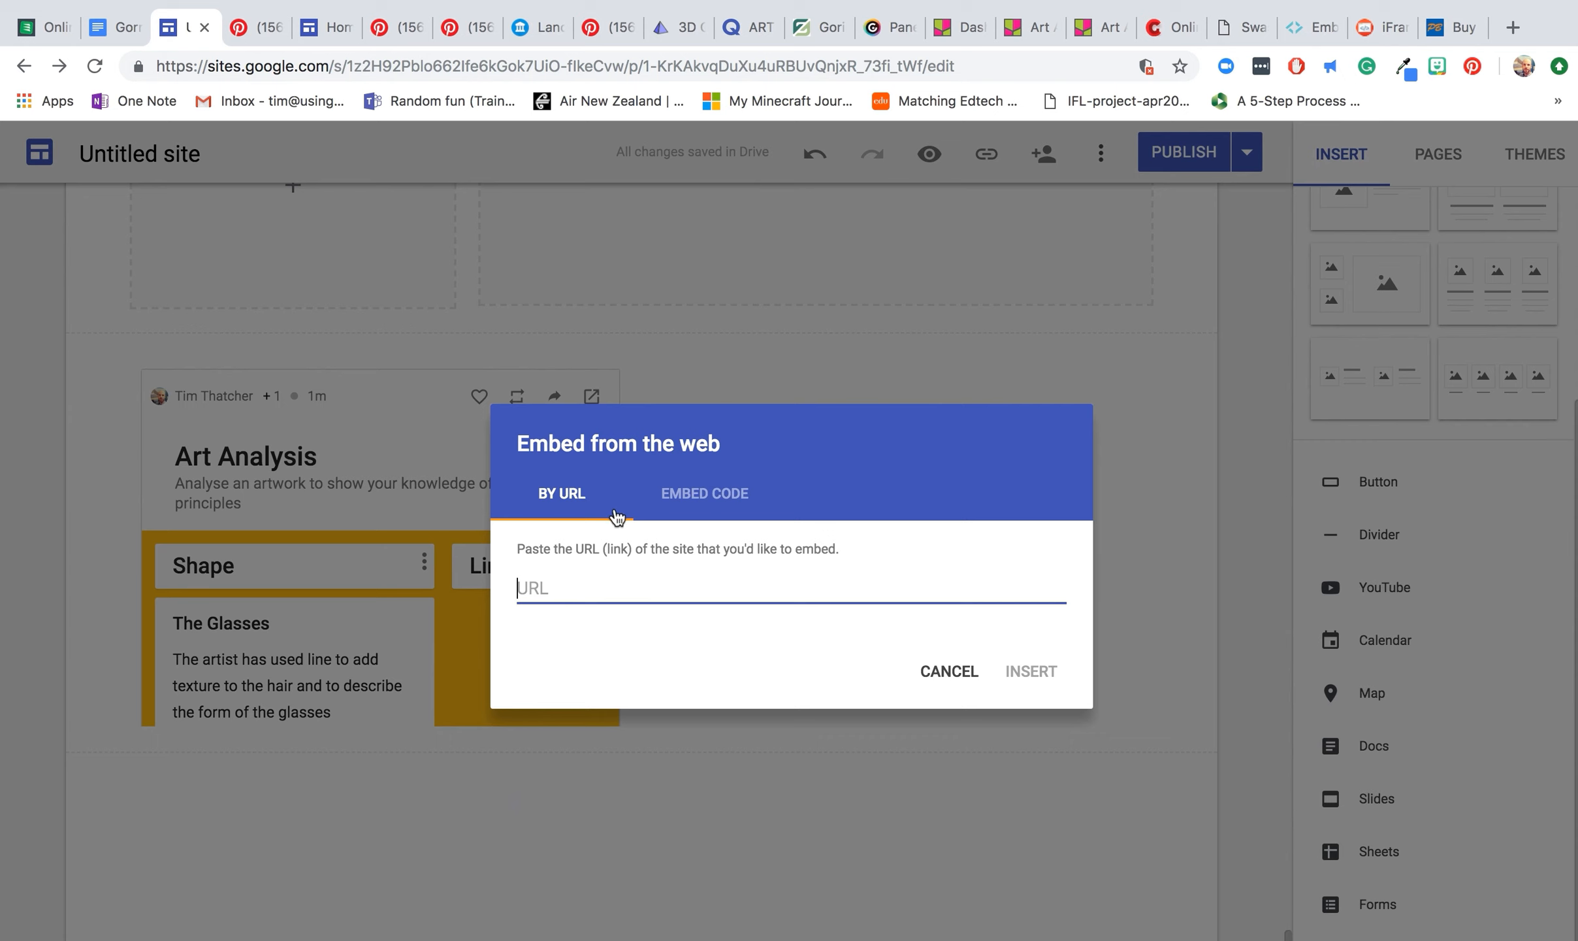
pyautogui.click(721, 505)
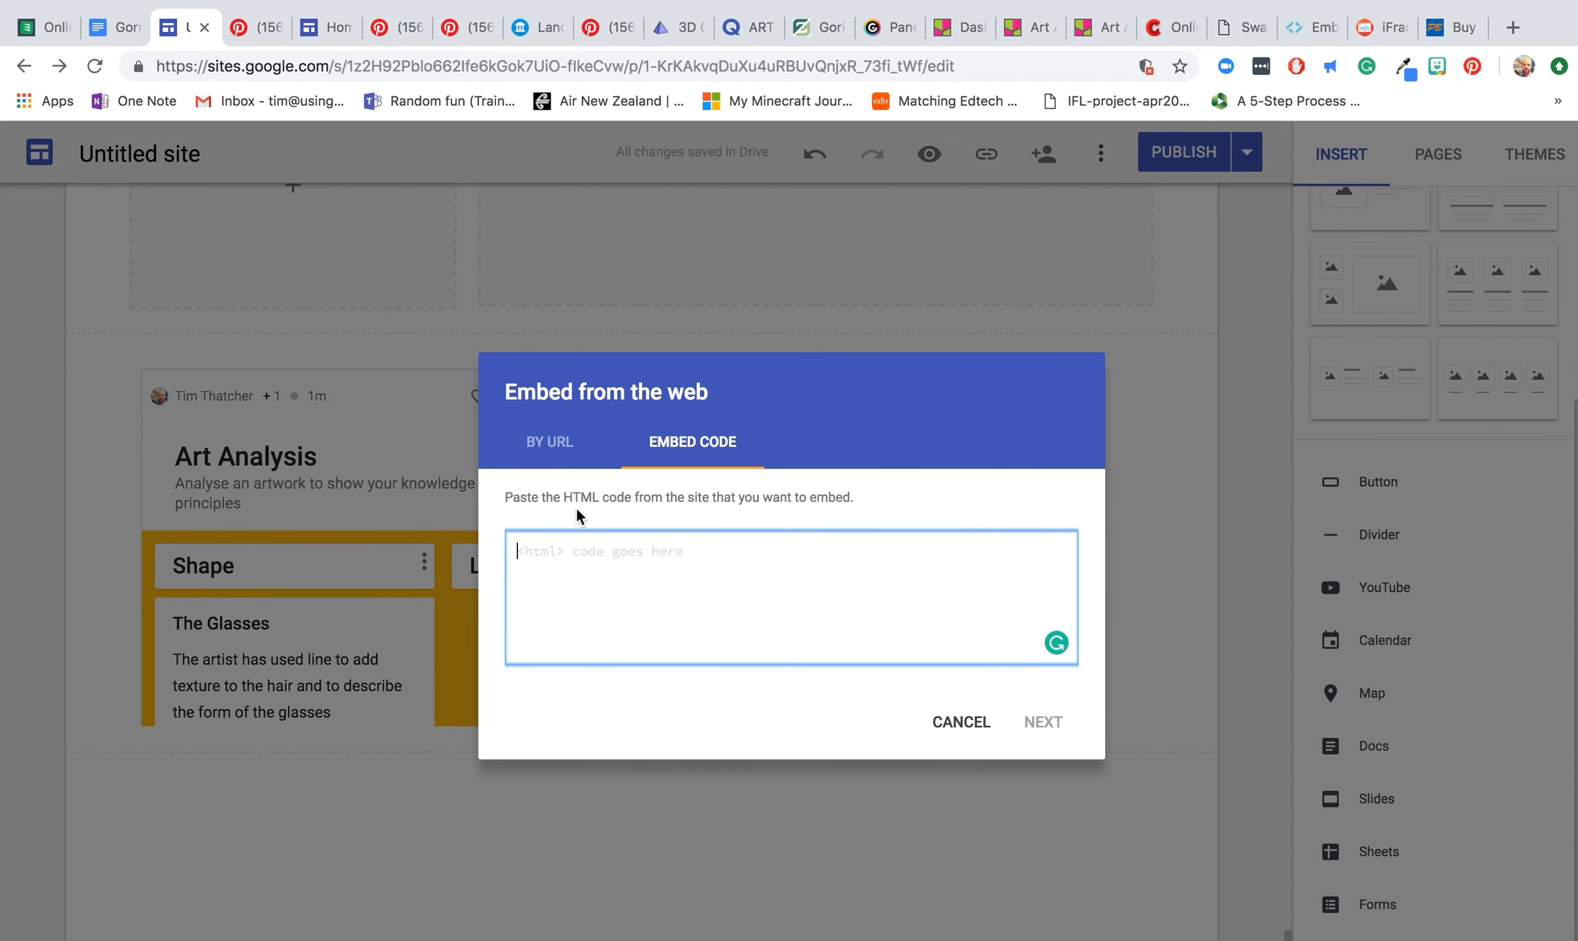
pyautogui.click(563, 452)
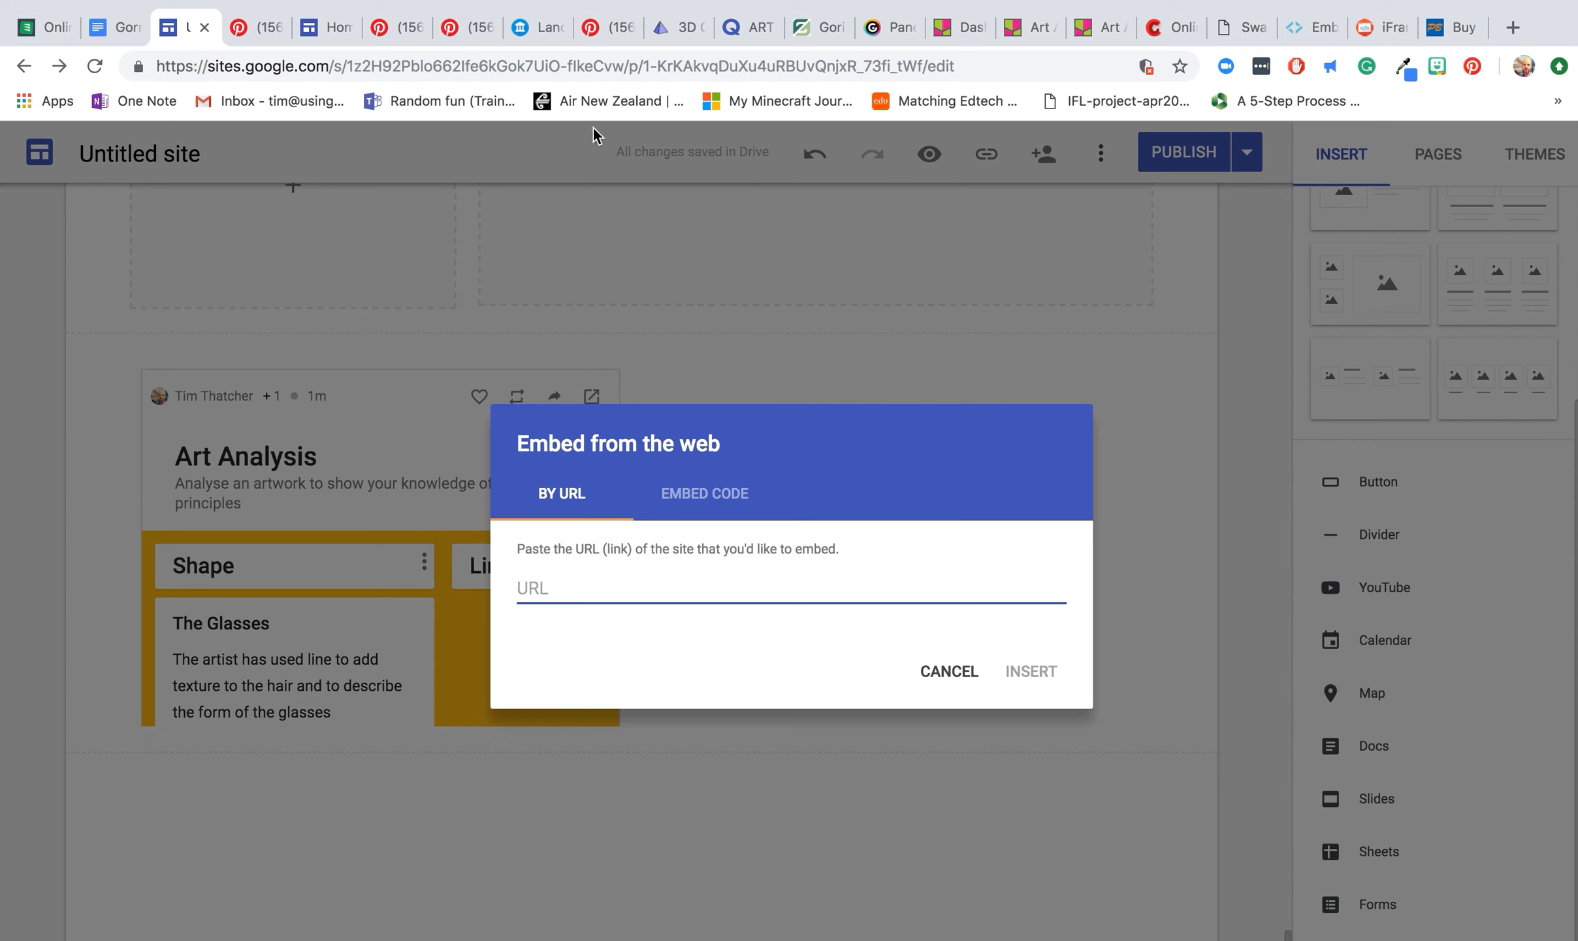
# Switch to the open Google Arts & Culture page, go to its home page and copy the URL.
pyautogui.click(542, 31)
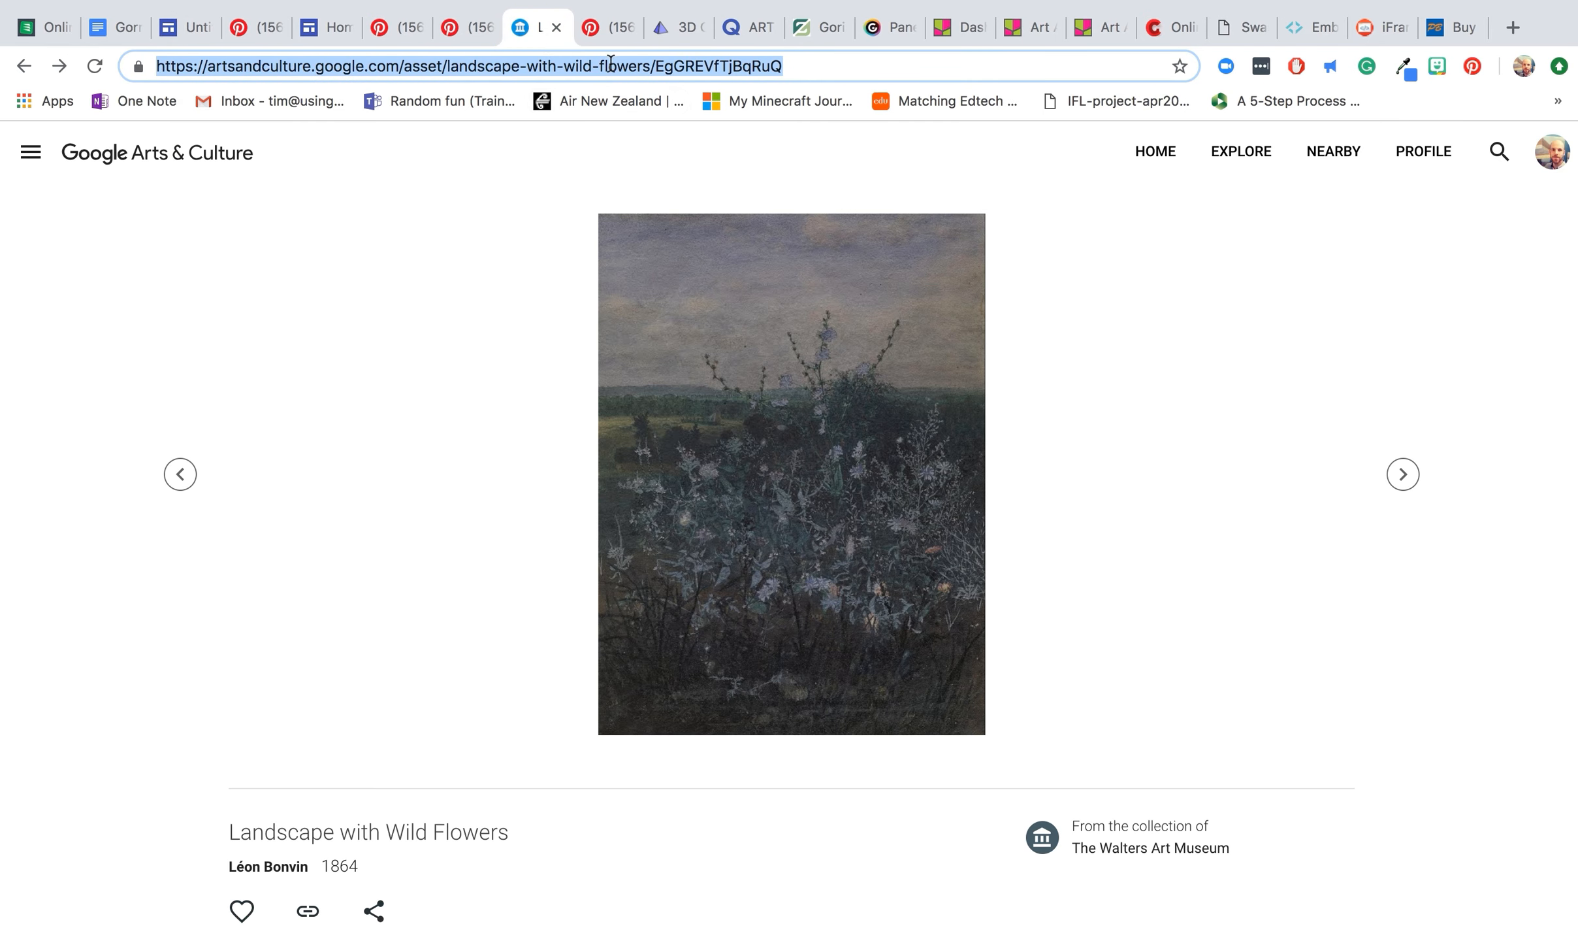
pyautogui.click(203, 169)
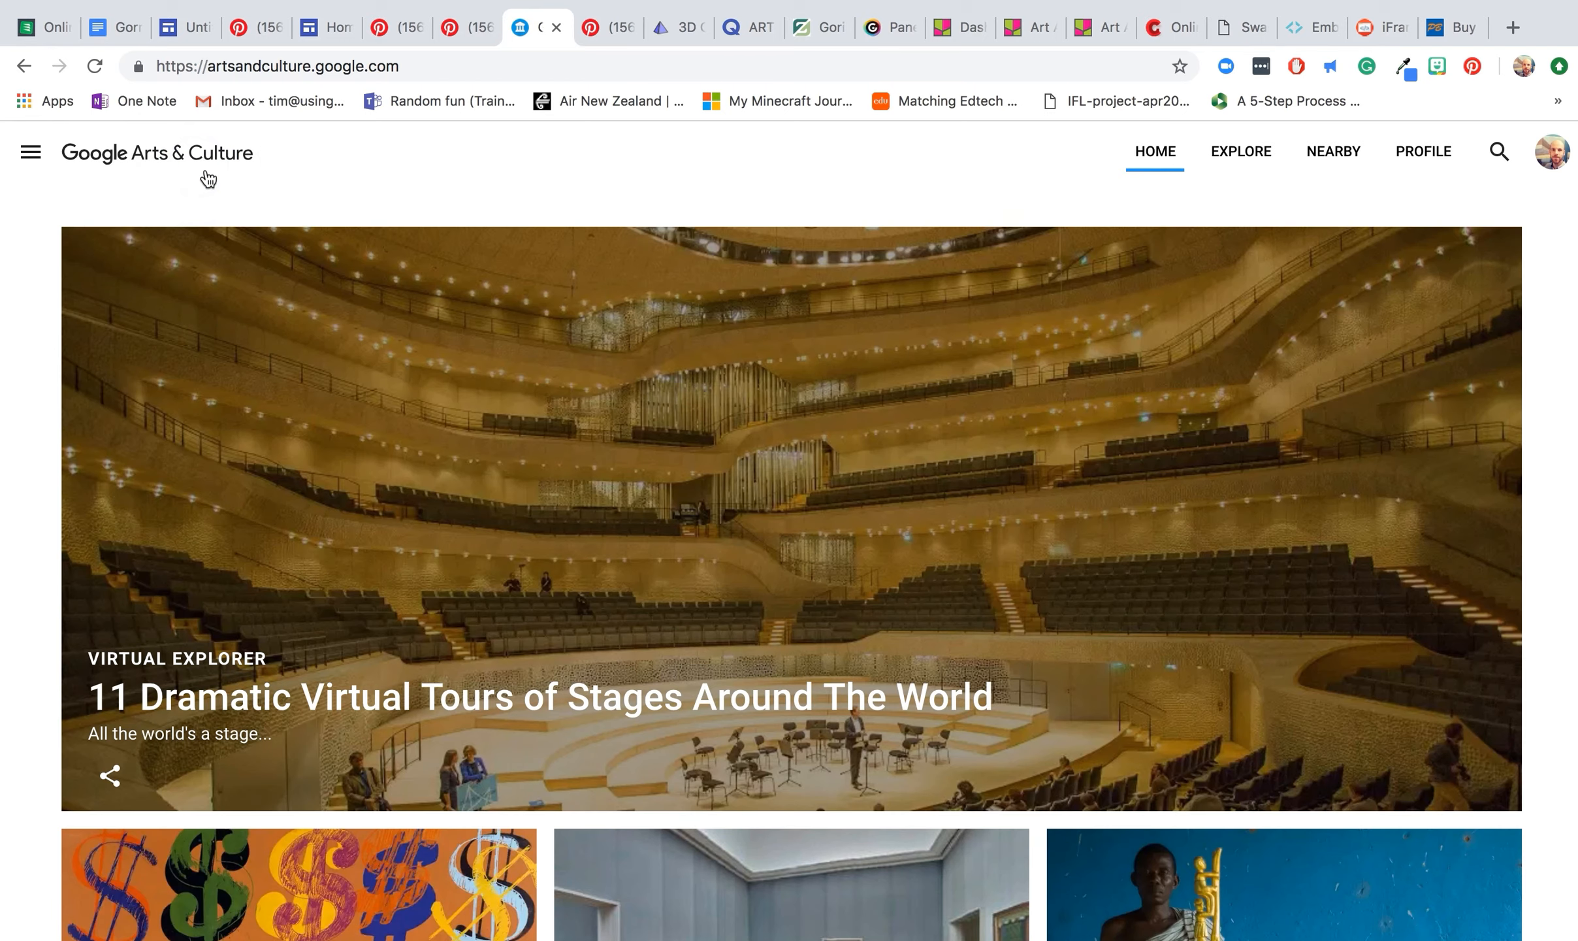
pyautogui.click(464, 65)
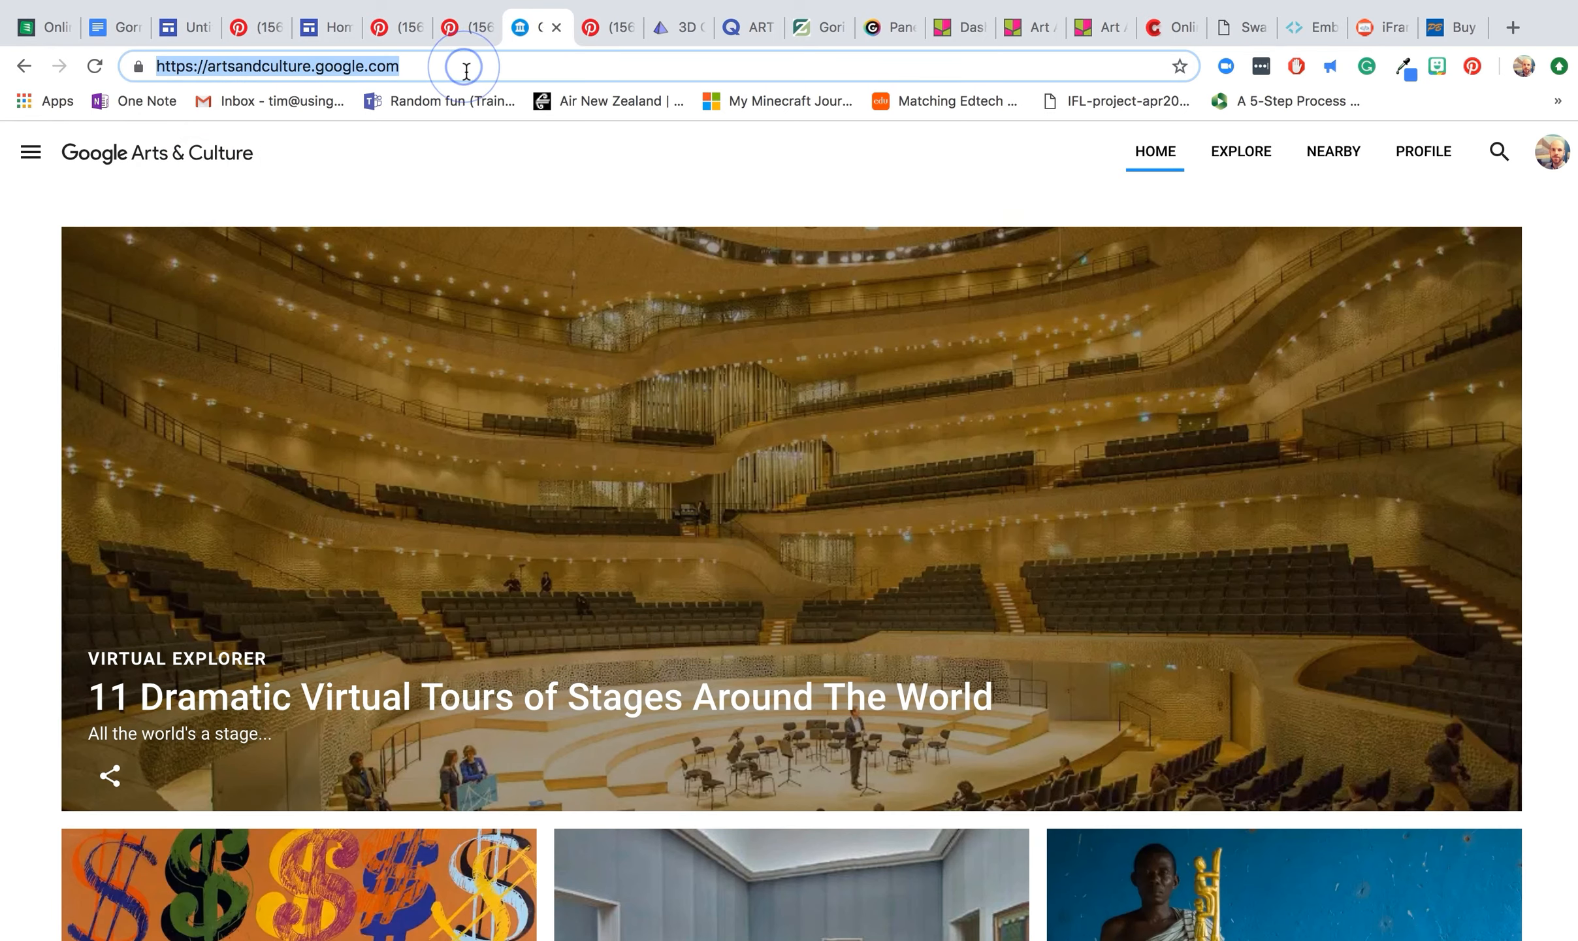
pyautogui.press('super+c')
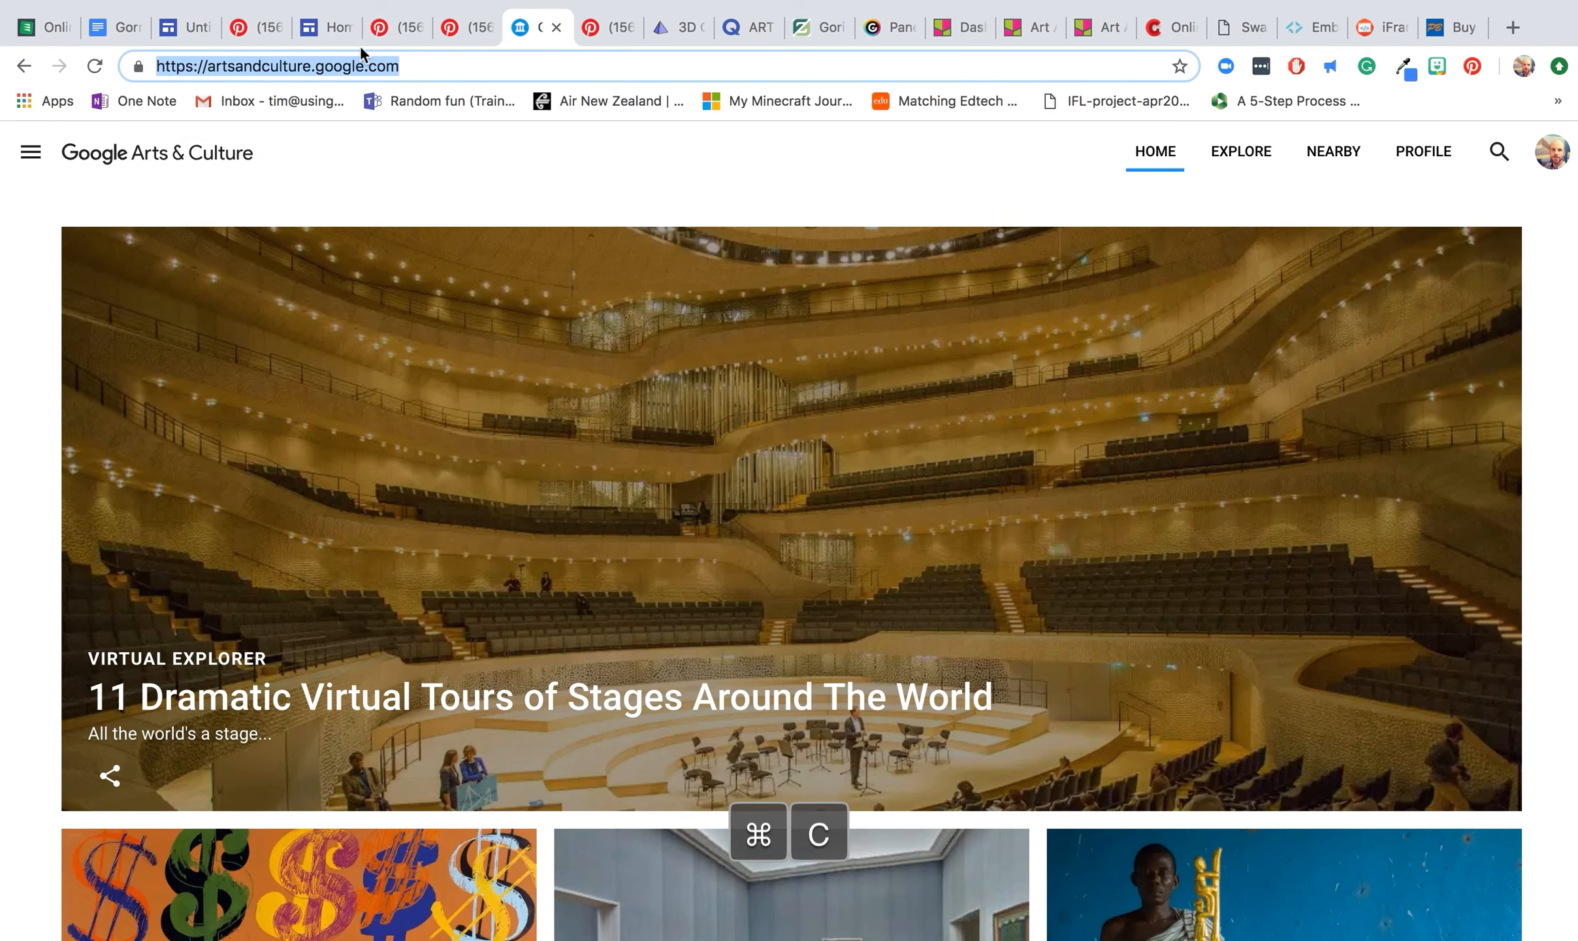
pyautogui.click(187, 30)
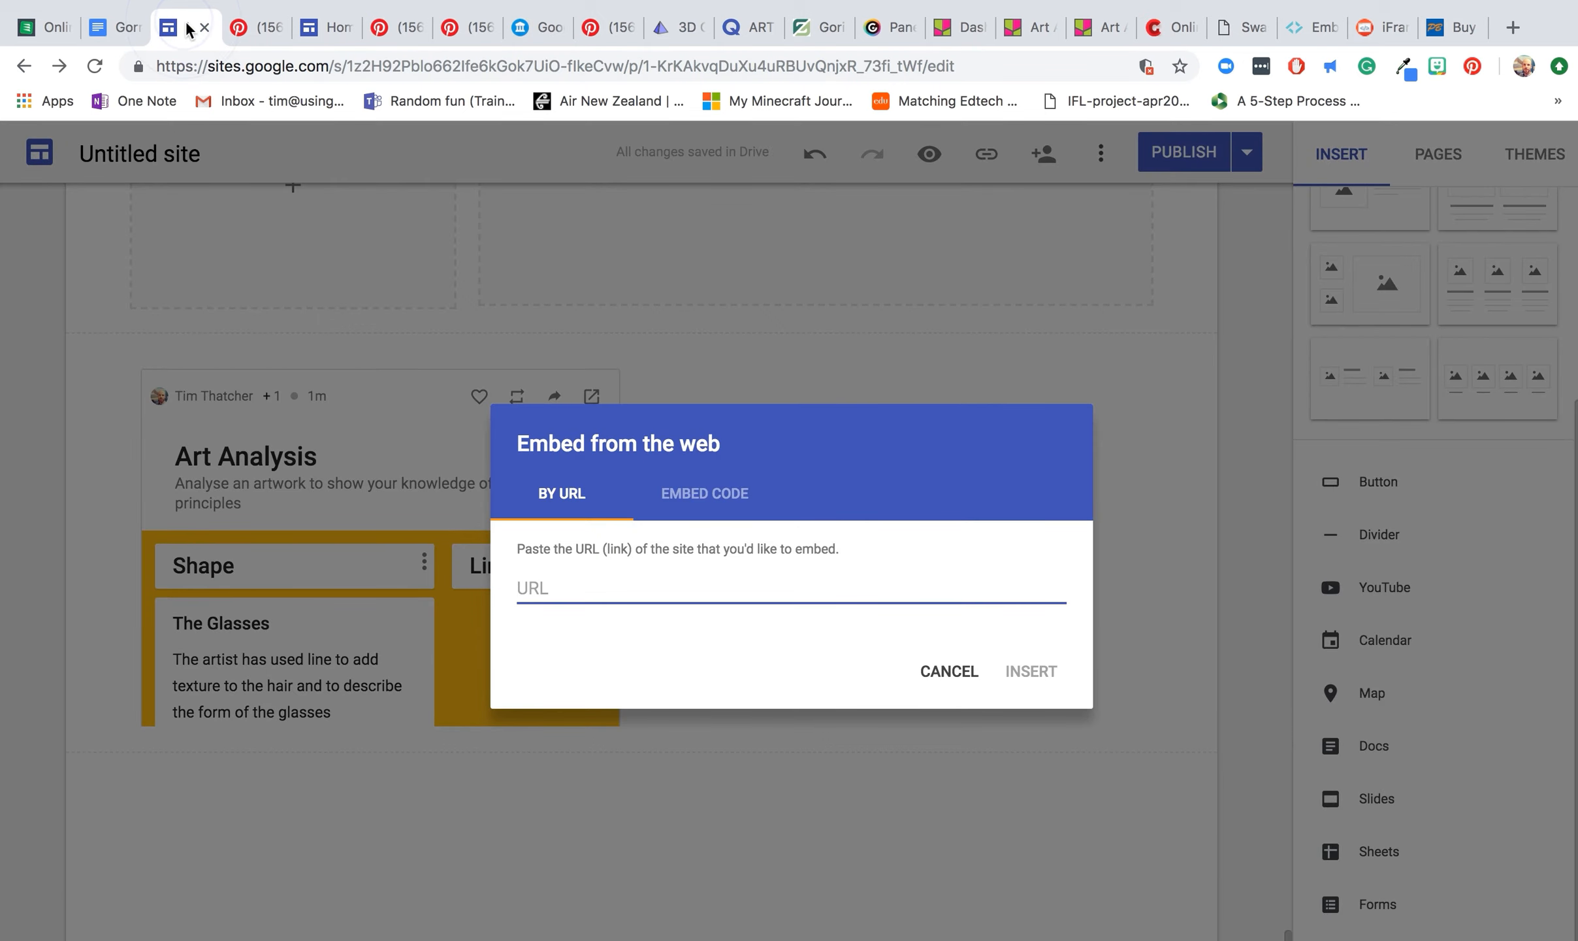
pyautogui.press('super+v')
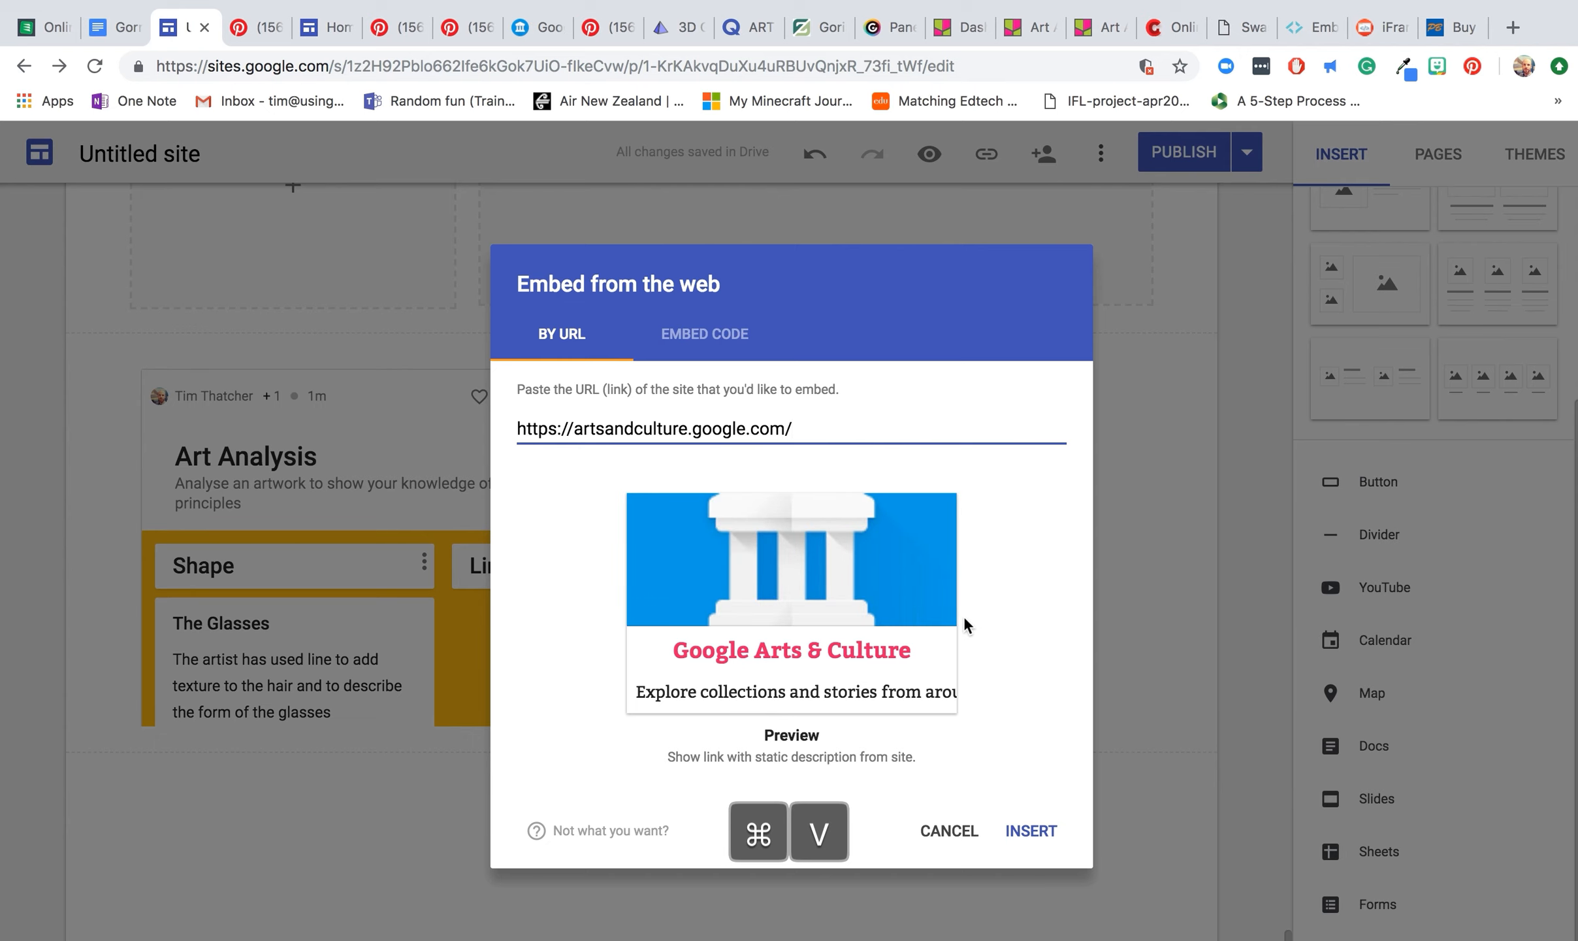
pyautogui.click(1051, 830)
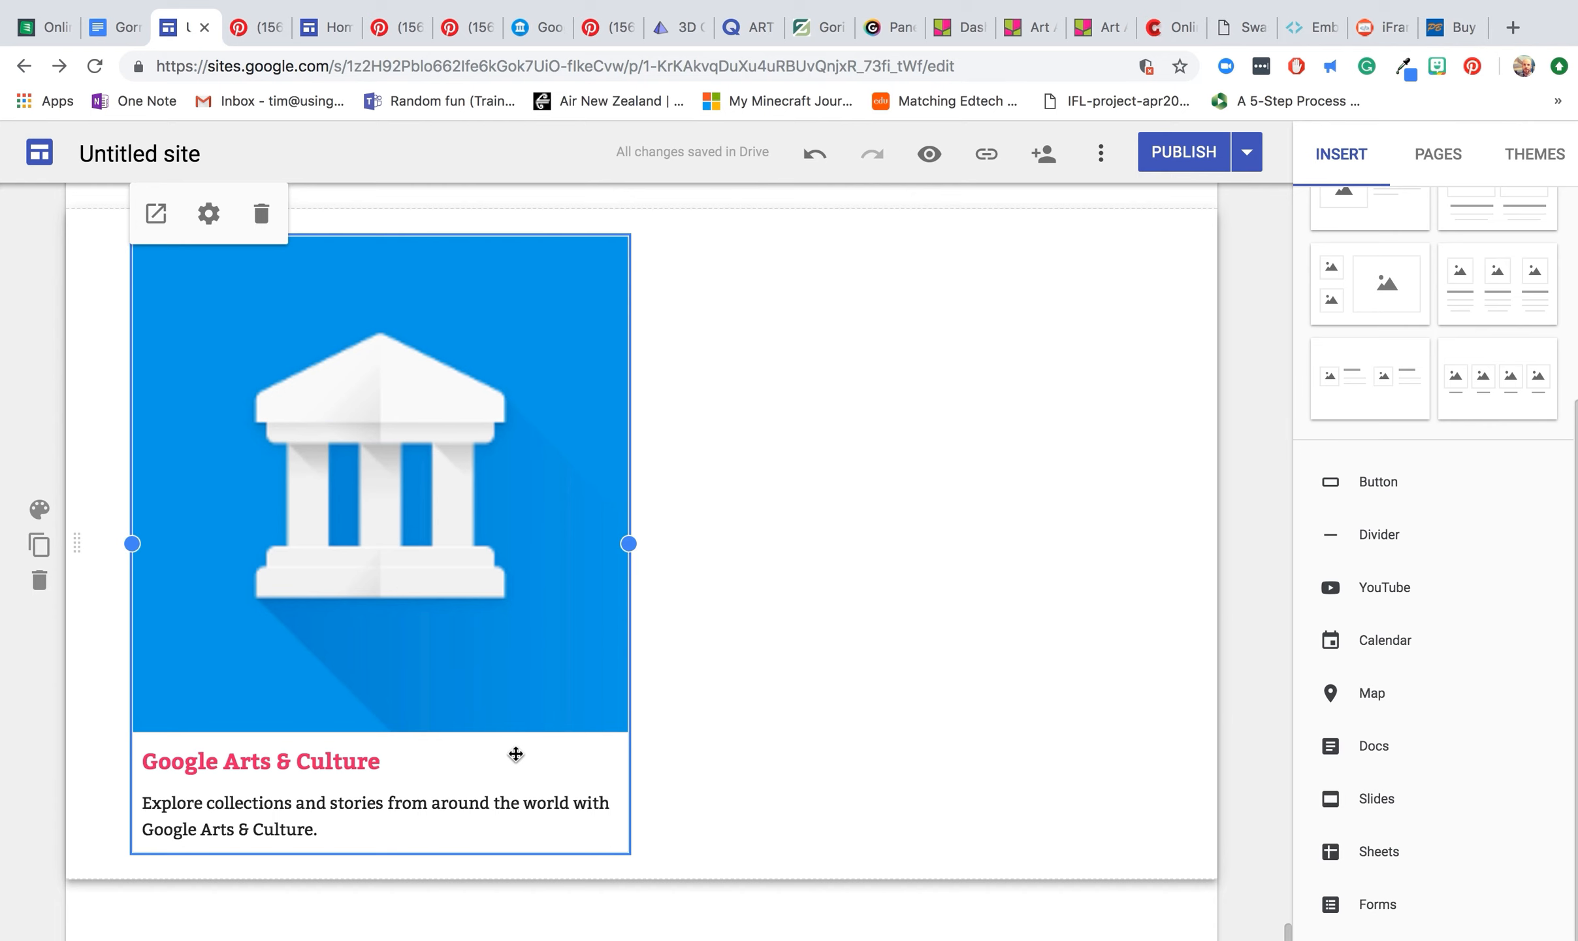
# Search the web for Wikipedia in a new tab and open the encyclopedia's main page.
pyautogui.click(1508, 30)
pyautogui.write('wiki')
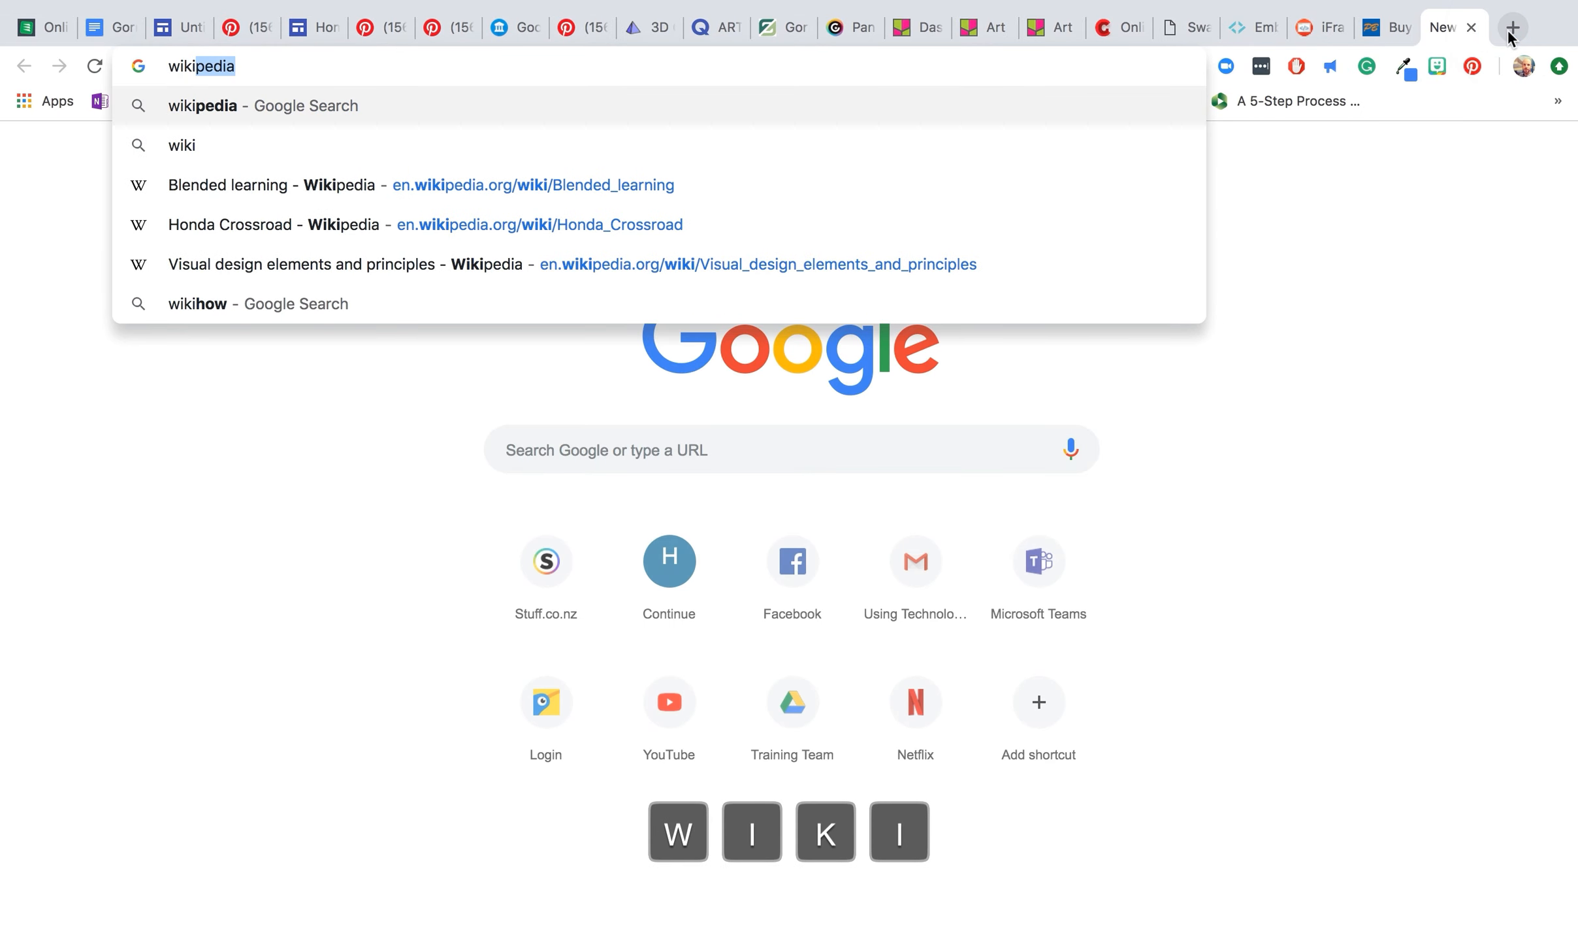
pyautogui.press('Return')
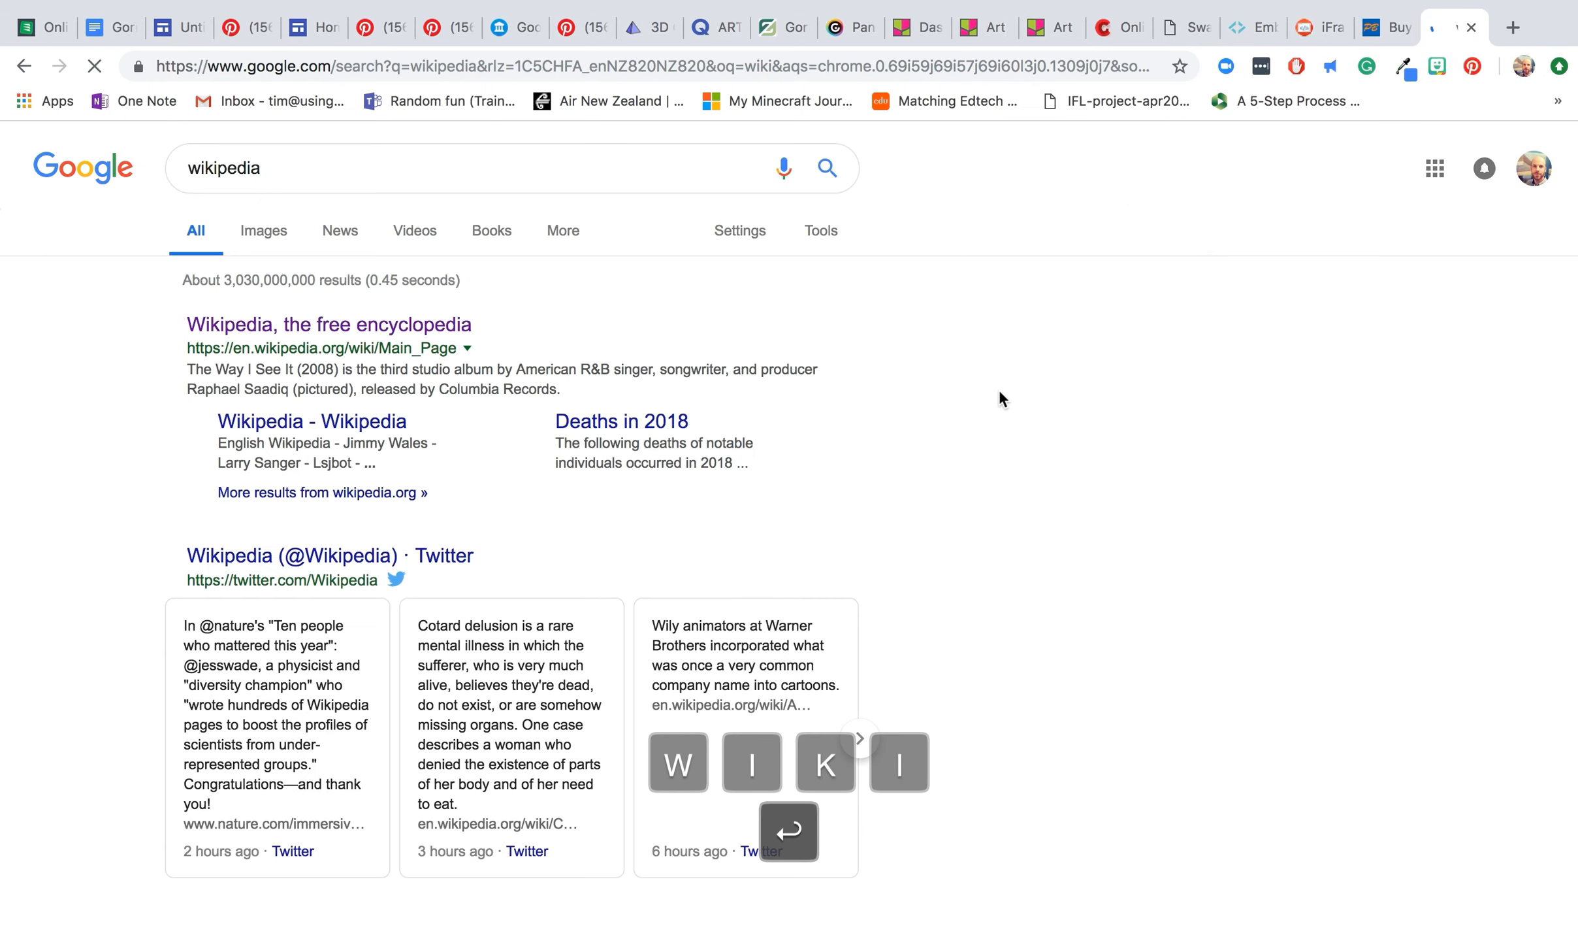
pyautogui.click(391, 326)
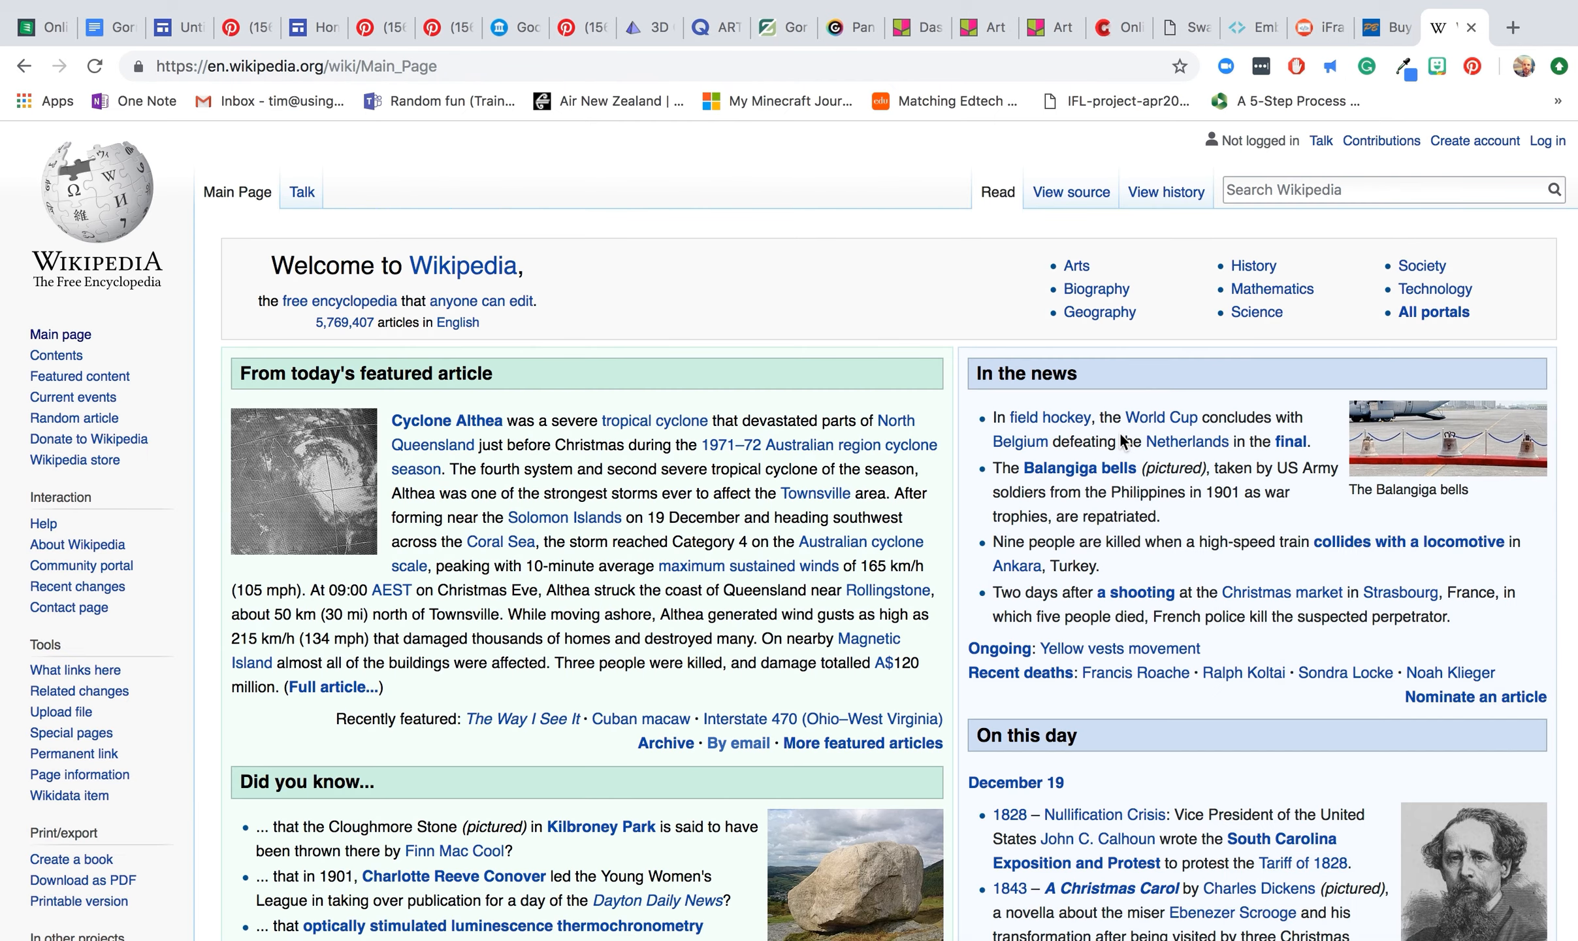
# Open the Kilbroney Park article and copy its URL.
pyautogui.click(618, 825)
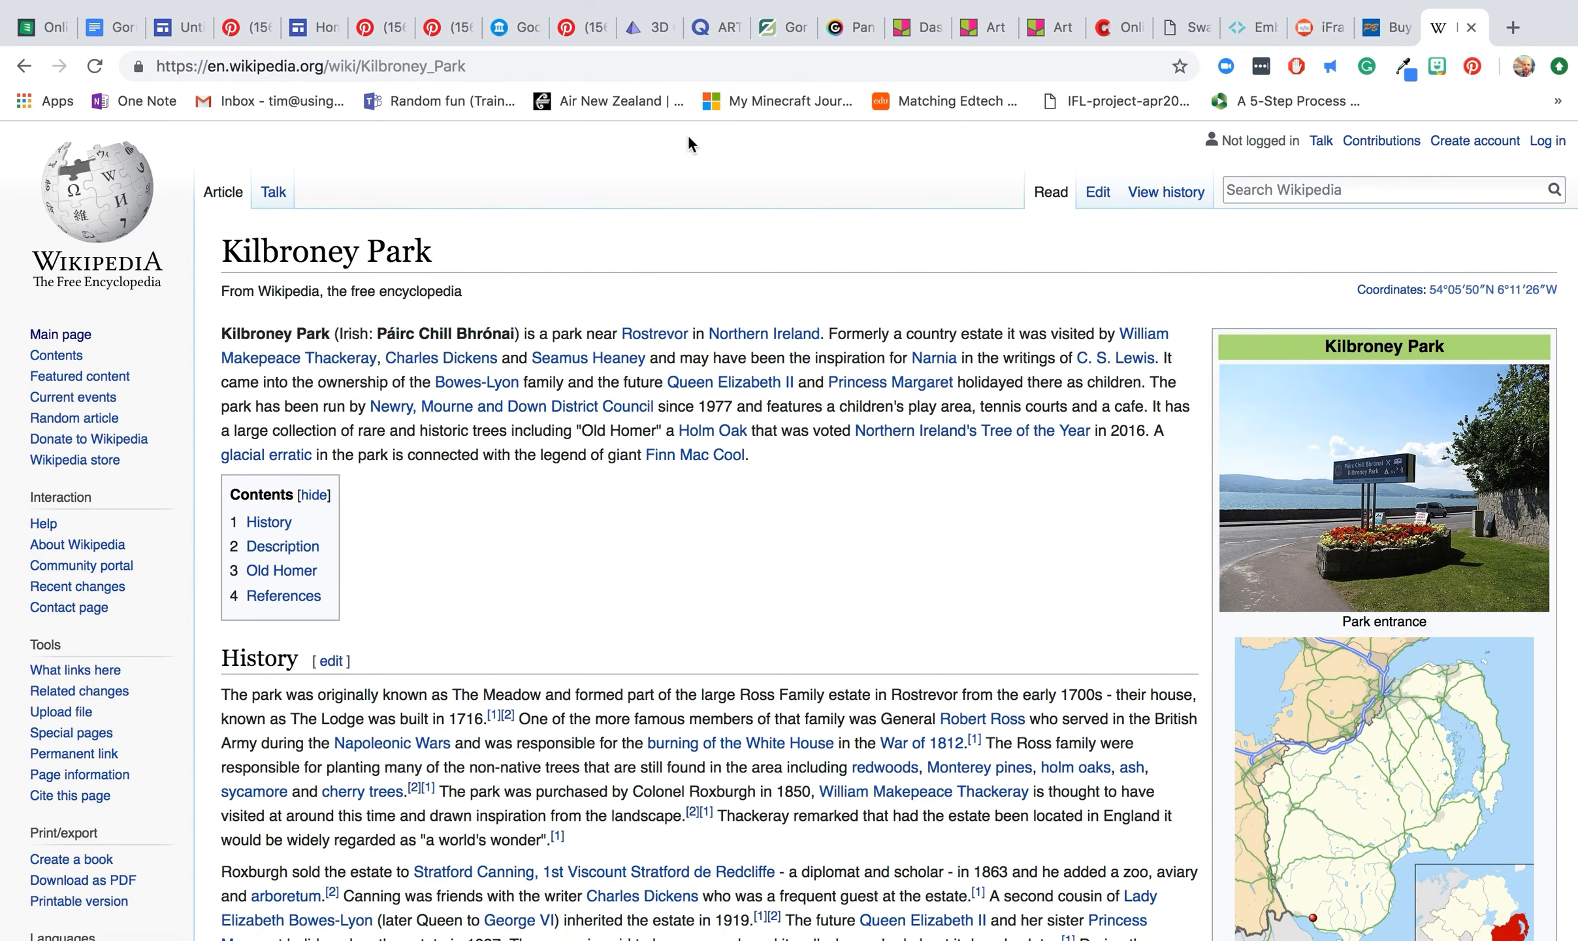
pyautogui.click(682, 77)
pyautogui.press('super+c')
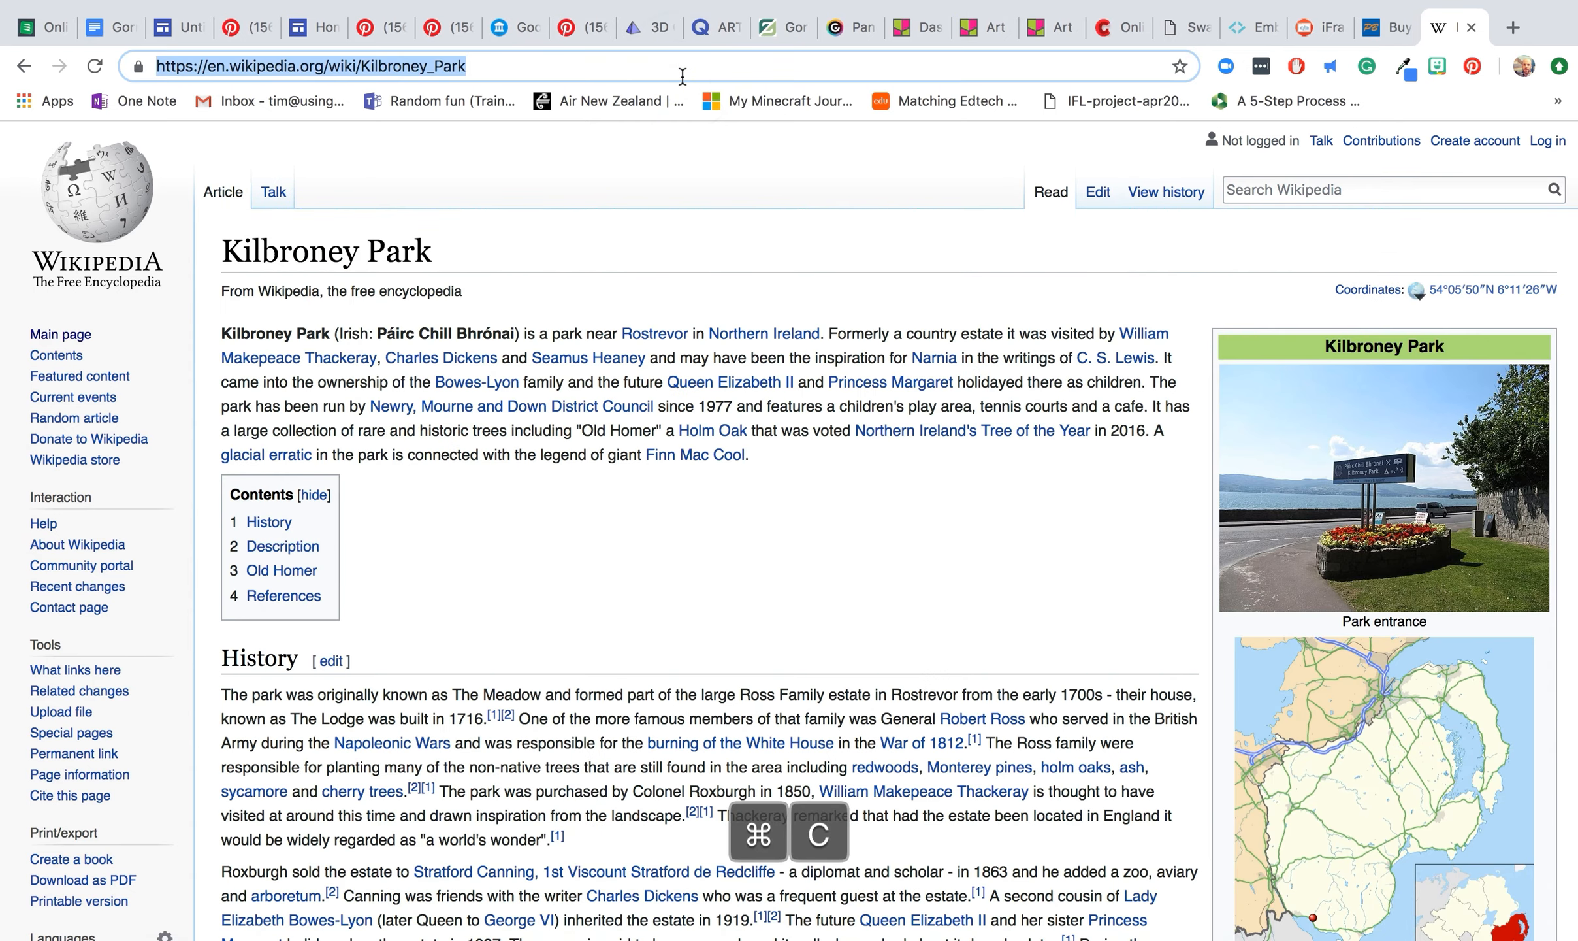
pyautogui.click(173, 30)
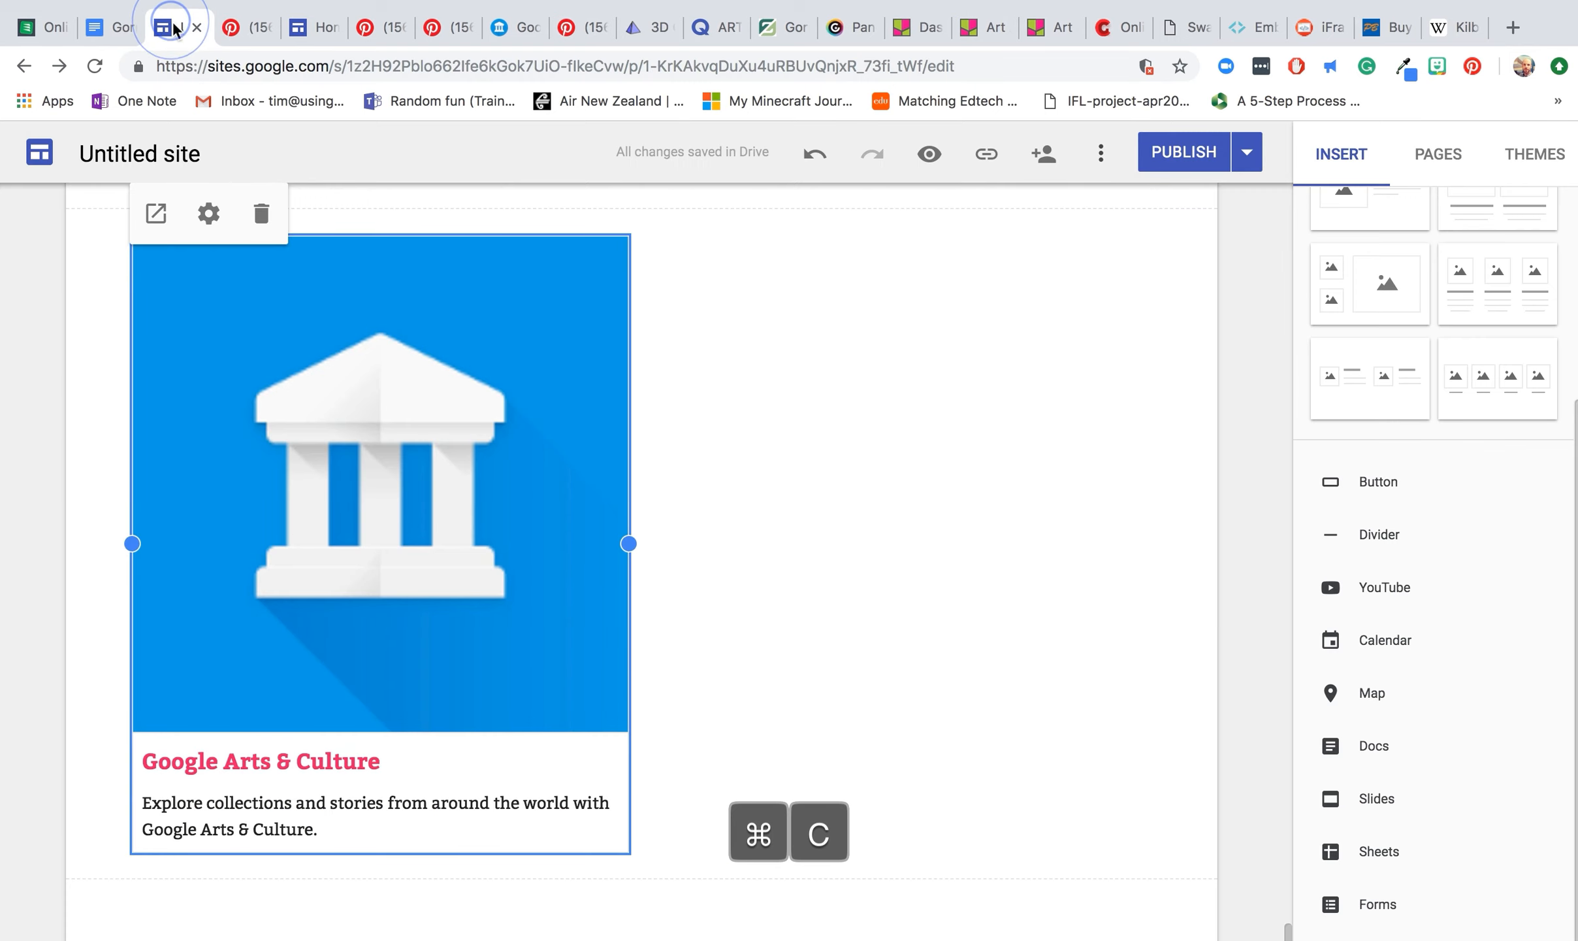
pyautogui.doubleClick(927, 461)
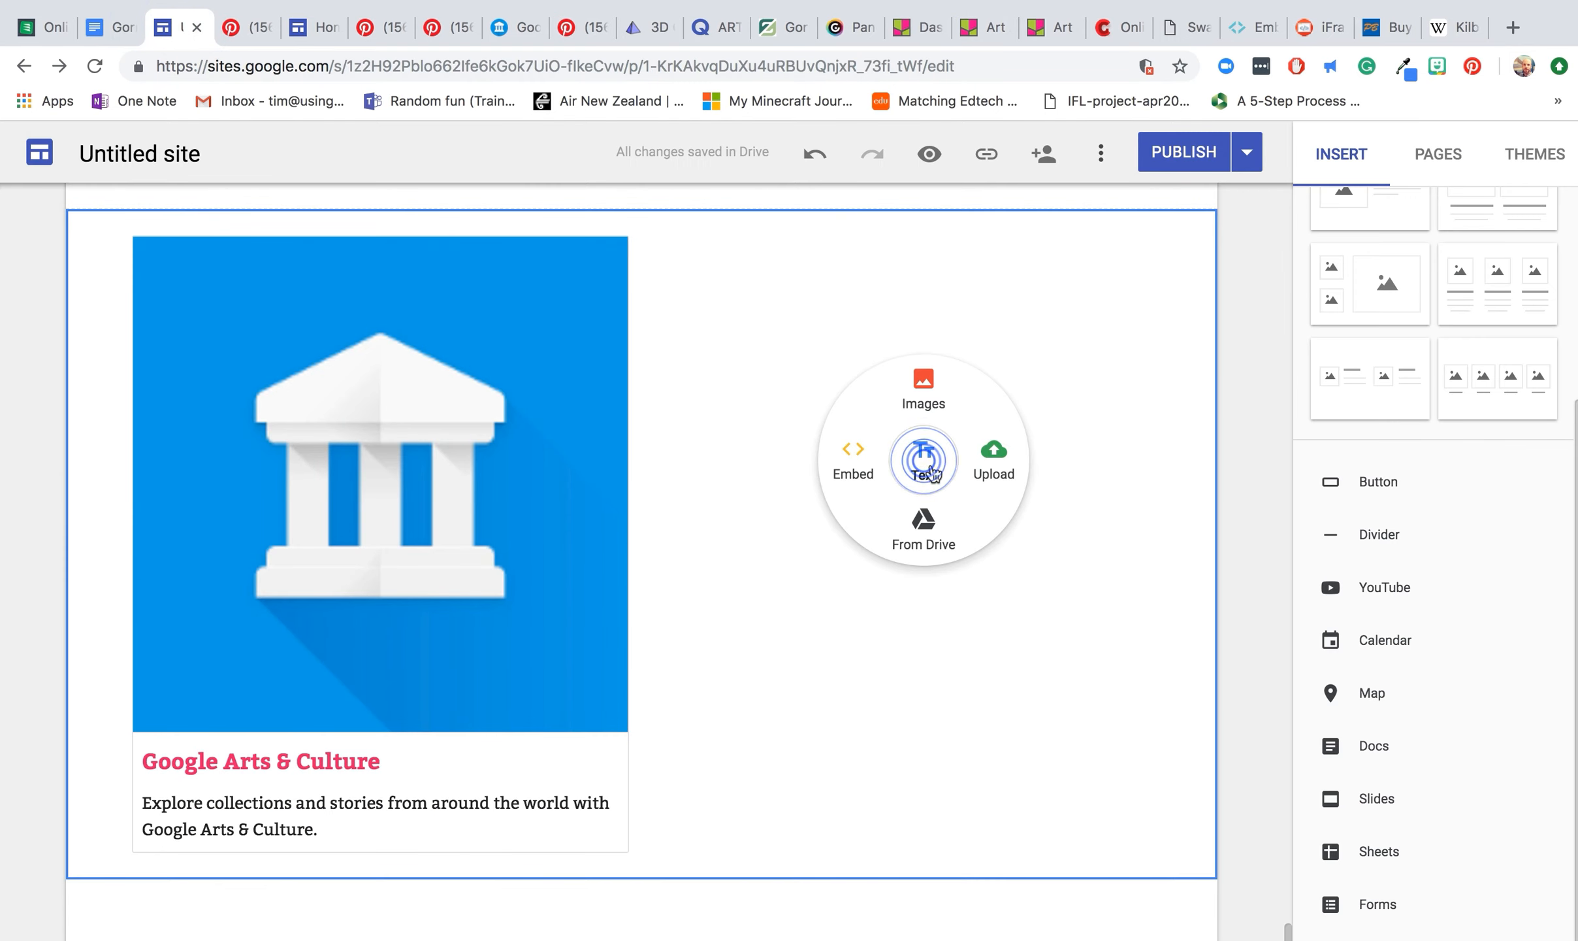
pyautogui.click(861, 466)
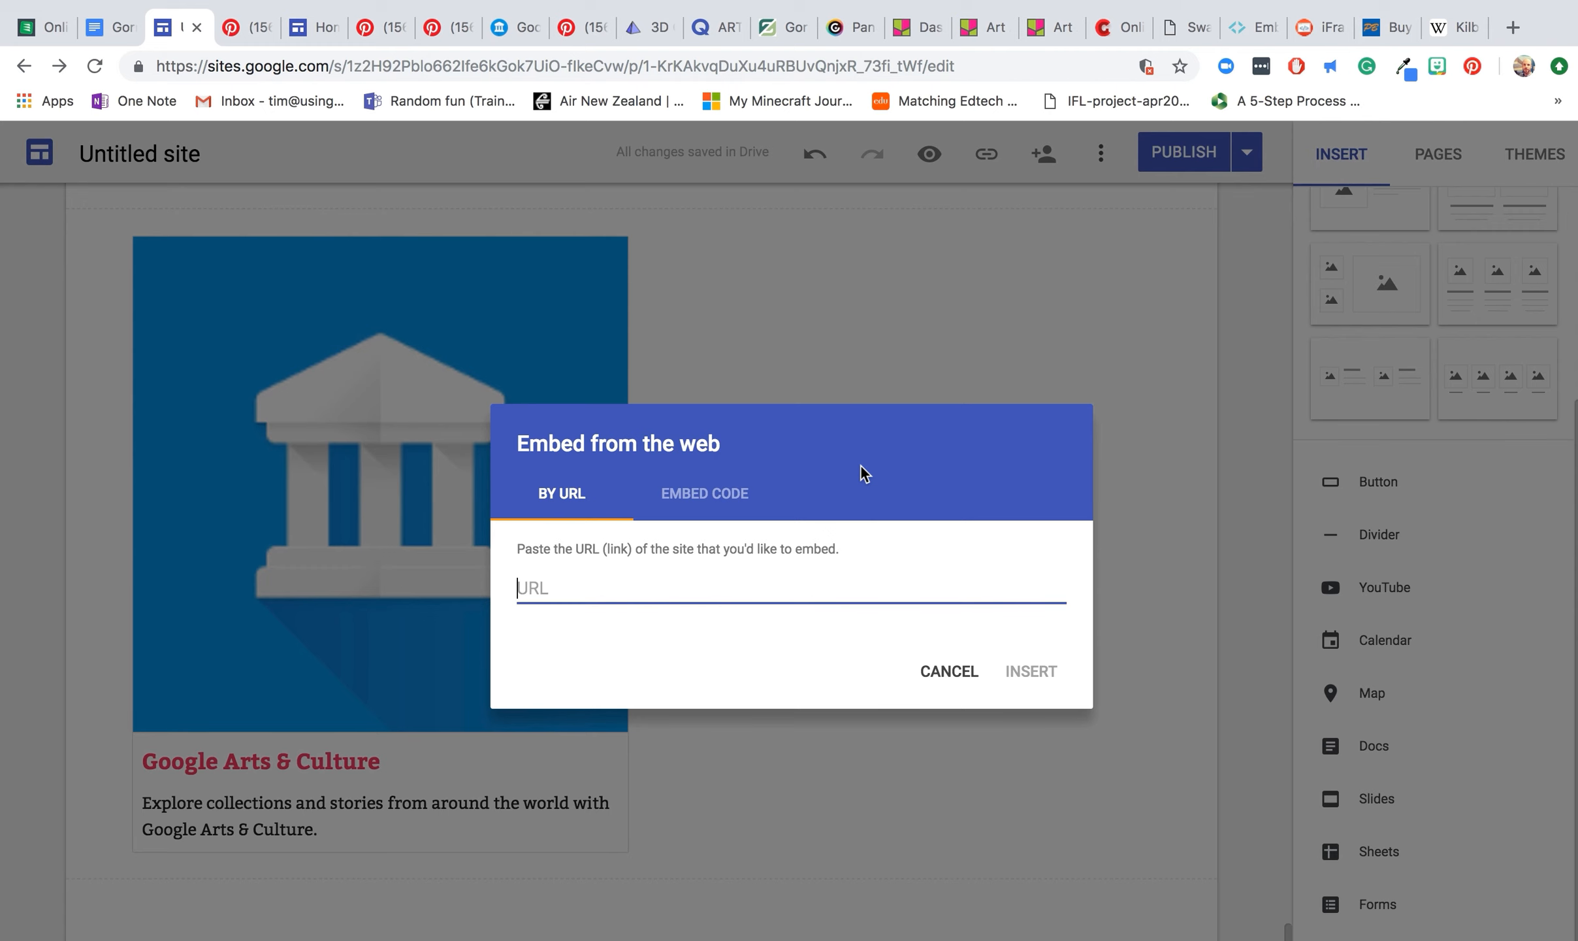
pyautogui.press('super+v')
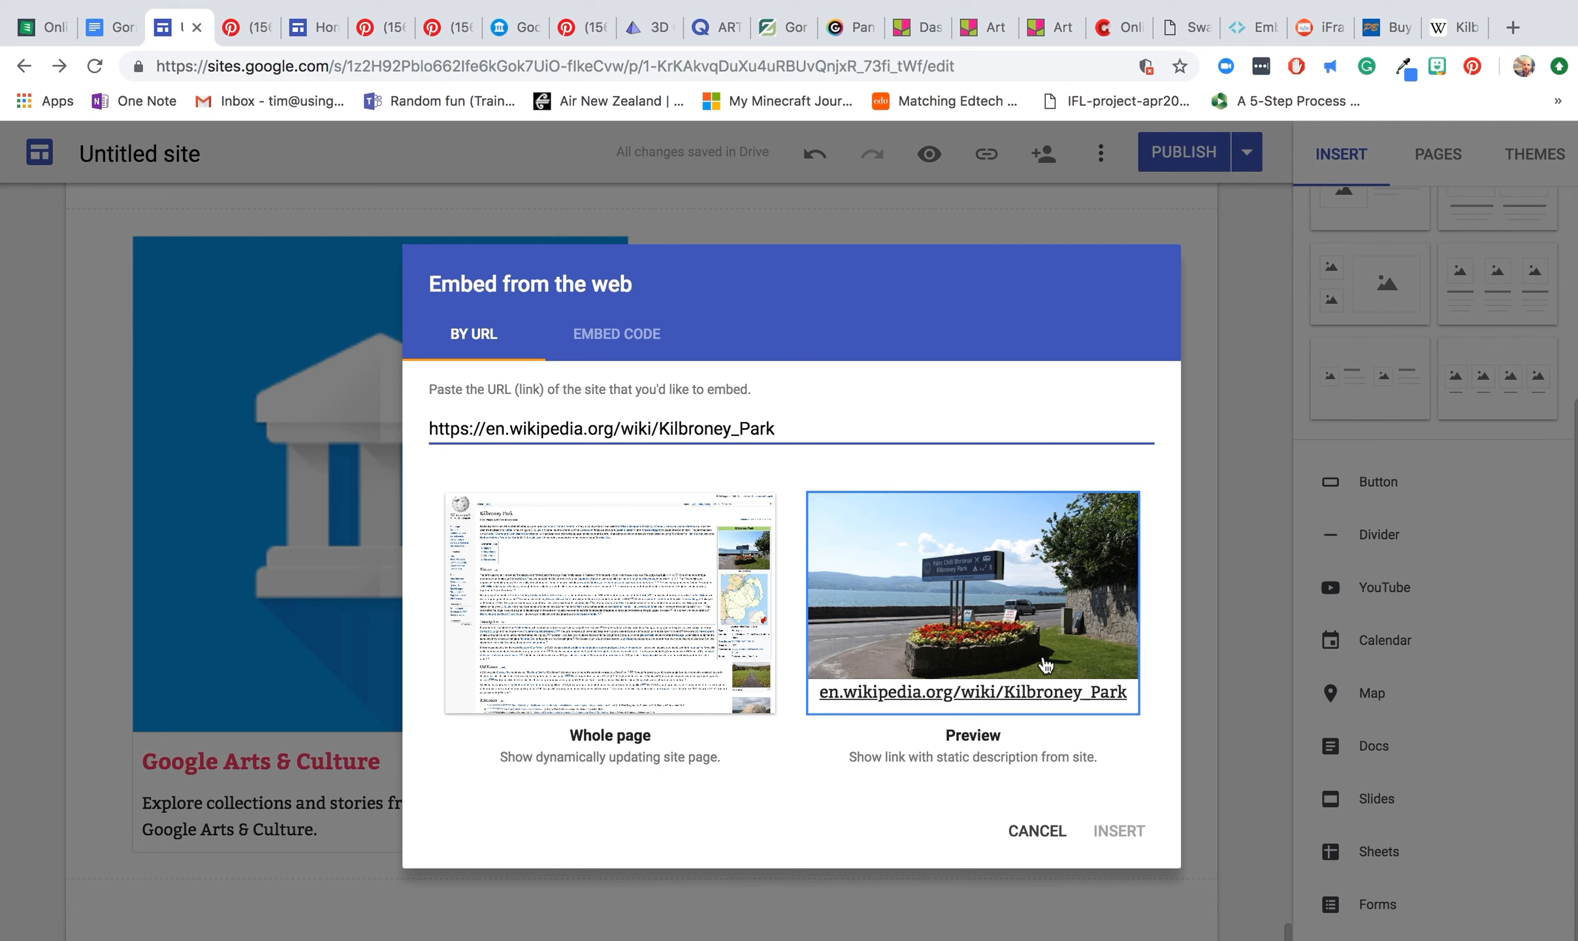
pyautogui.click(661, 617)
pyautogui.click(1123, 836)
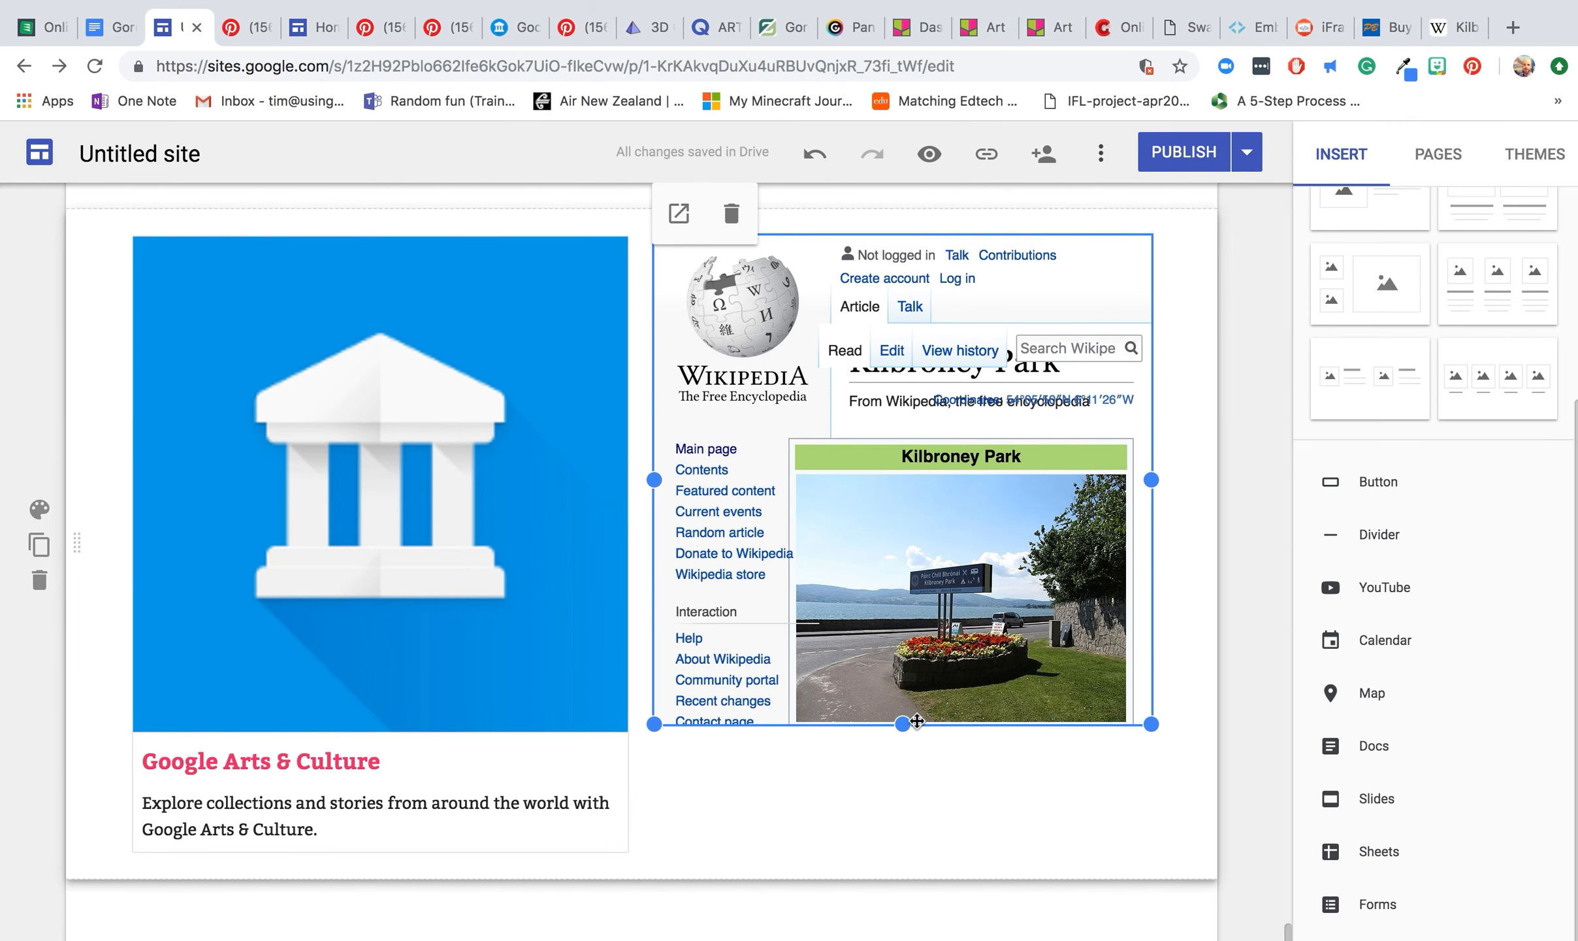
# Lengthen the embedded Kilbroney Park page to nearly the height of the Google Arts & Culture preview beside it.
pyautogui.moveTo(910, 724); pyautogui.dragTo(889, 822)
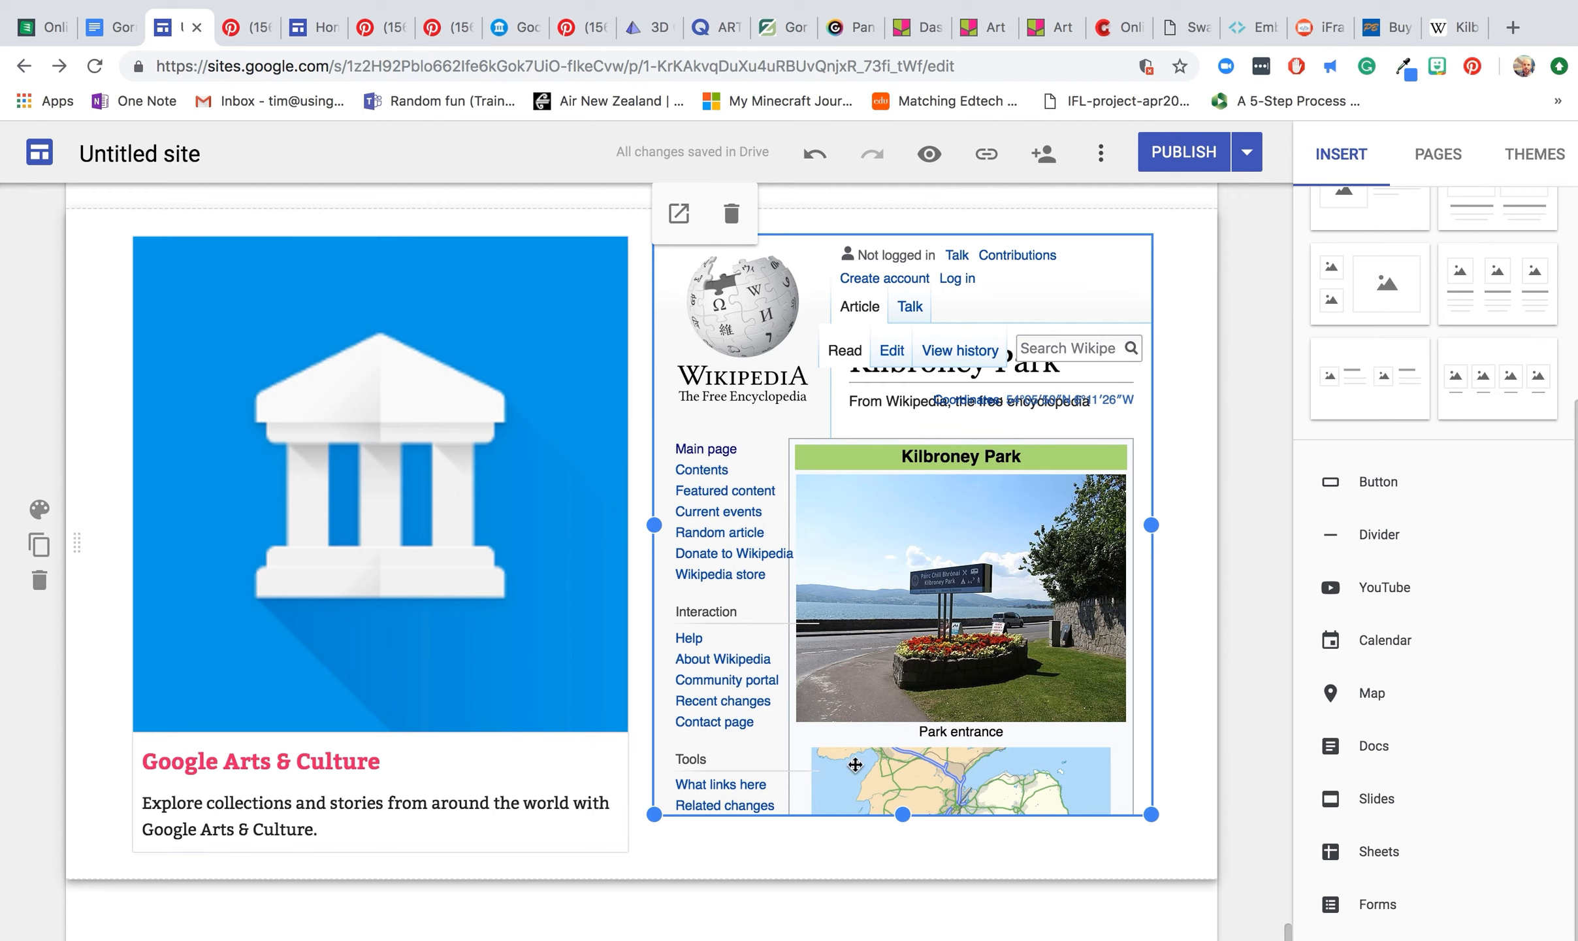
pyautogui.moveTo(903, 814); pyautogui.dragTo(934, 685)
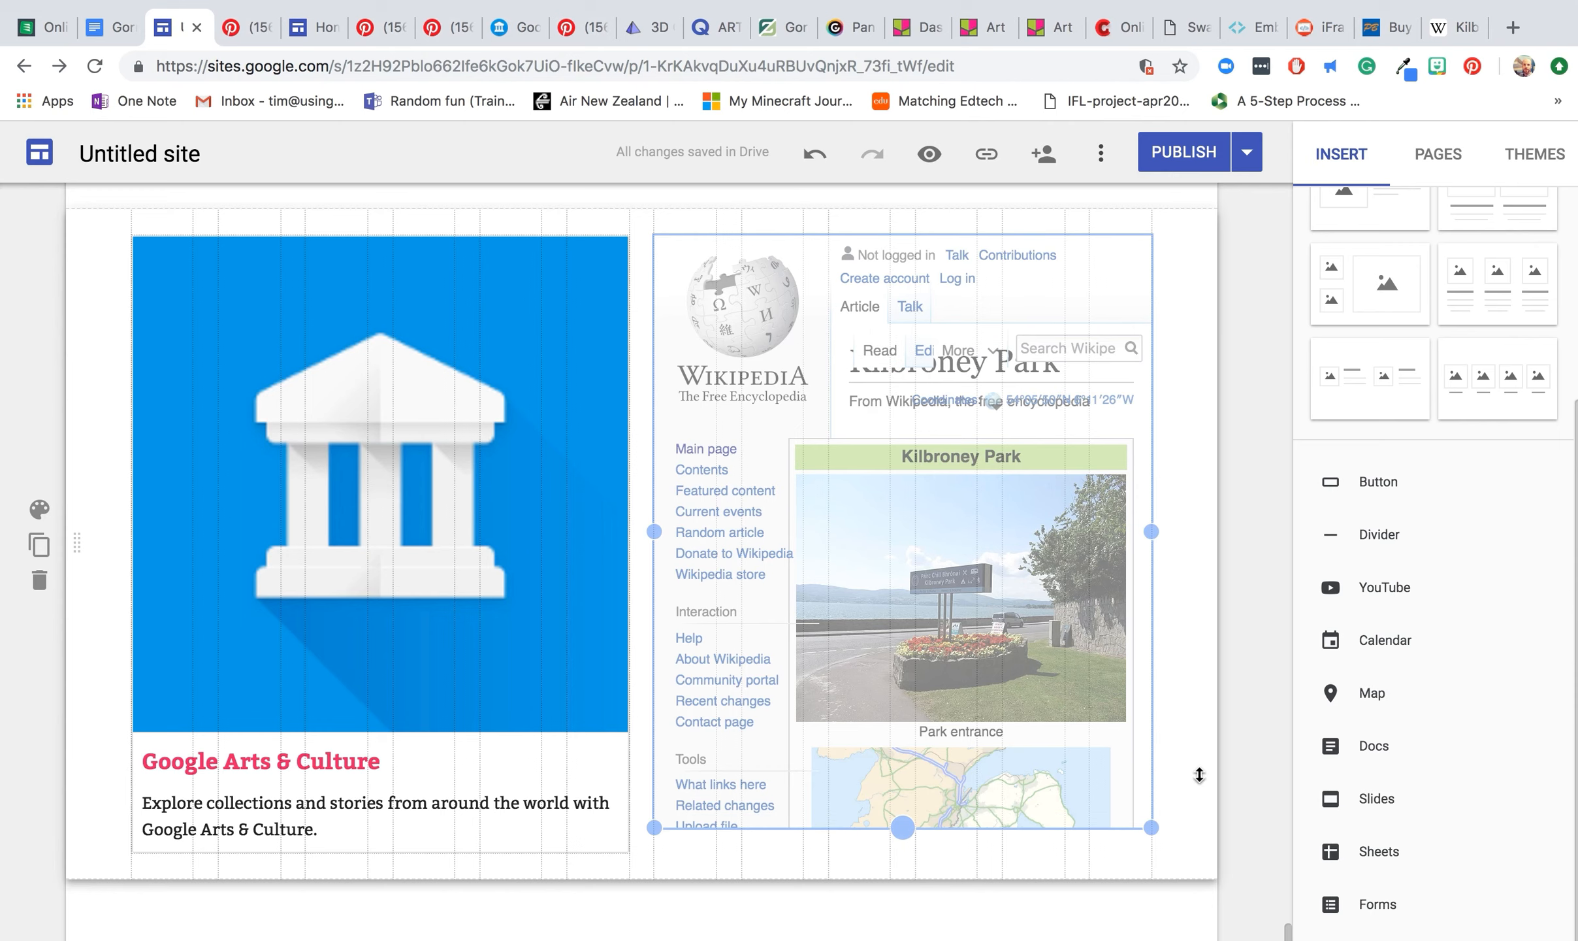
pyautogui.moveTo(1200, 775); pyautogui.dragTo(1230, 734)
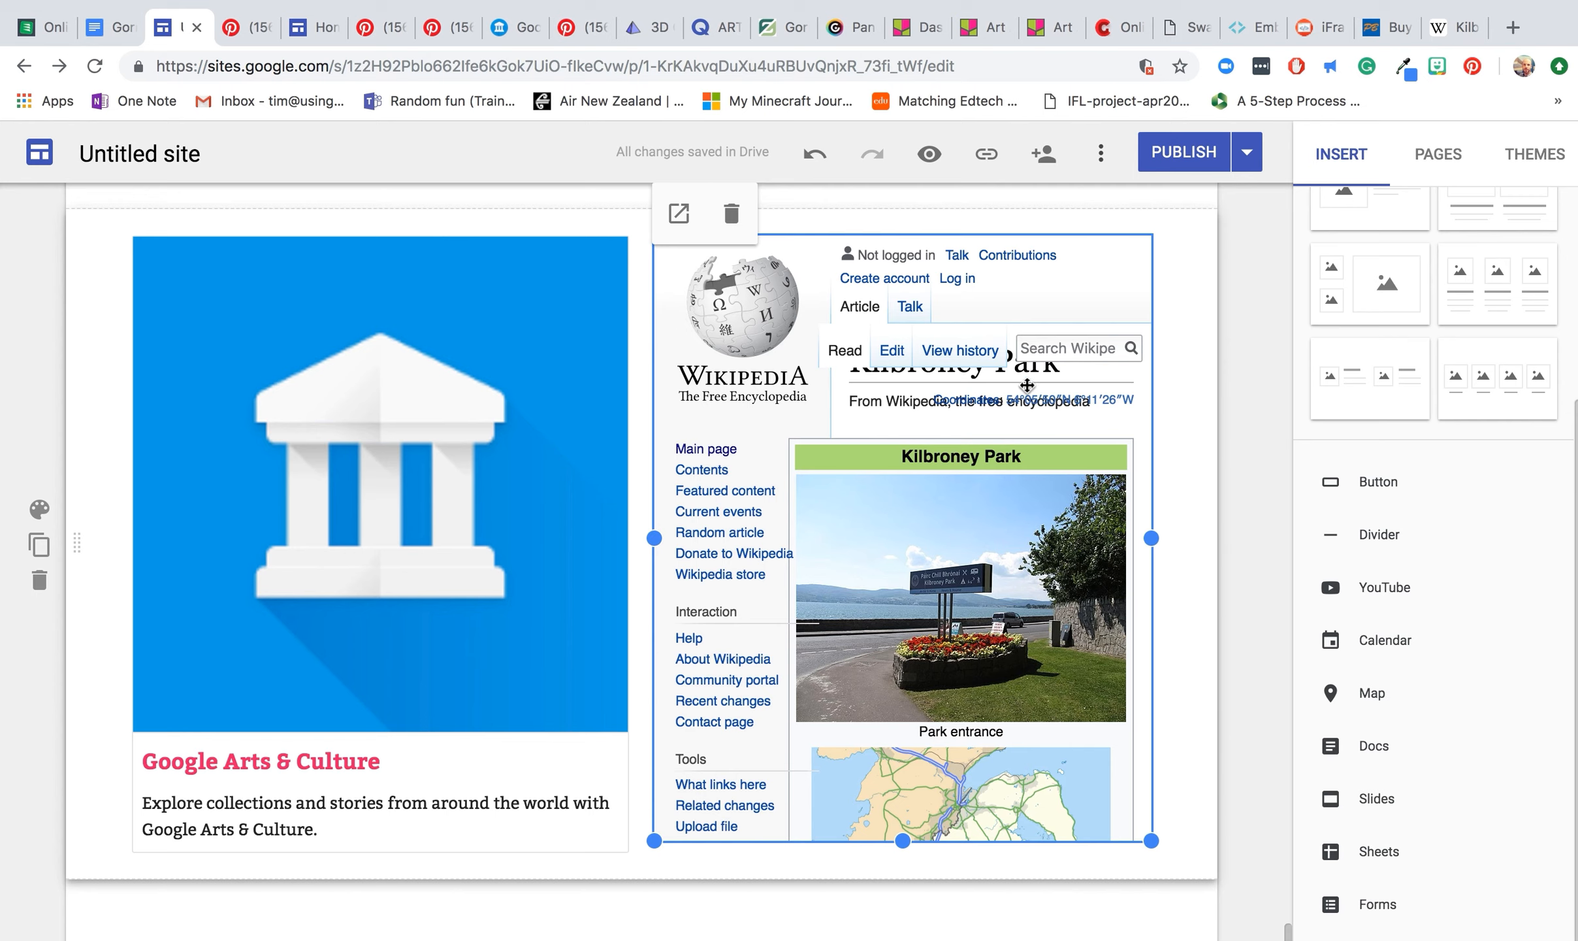
# Preview the site and try out the embedded Draw Paint Academy article's scrolling and its Pattern contents link.
pyautogui.click(927, 155)
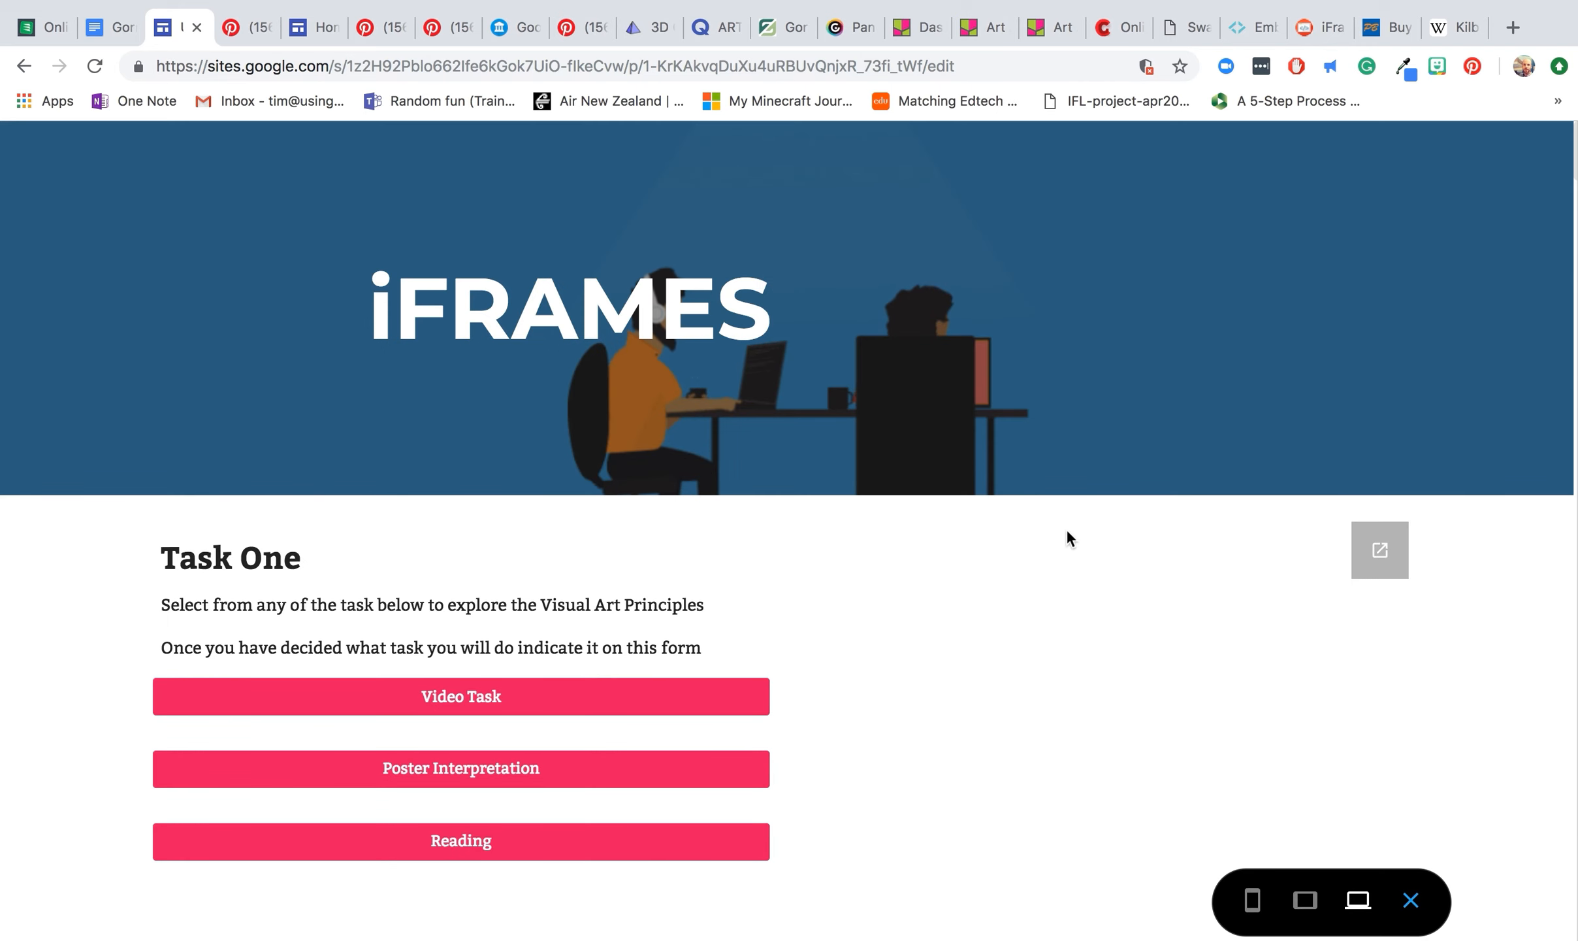
pyautogui.scroll(-10, 1067, 529)
pyautogui.scroll(-5, 1070, 537)
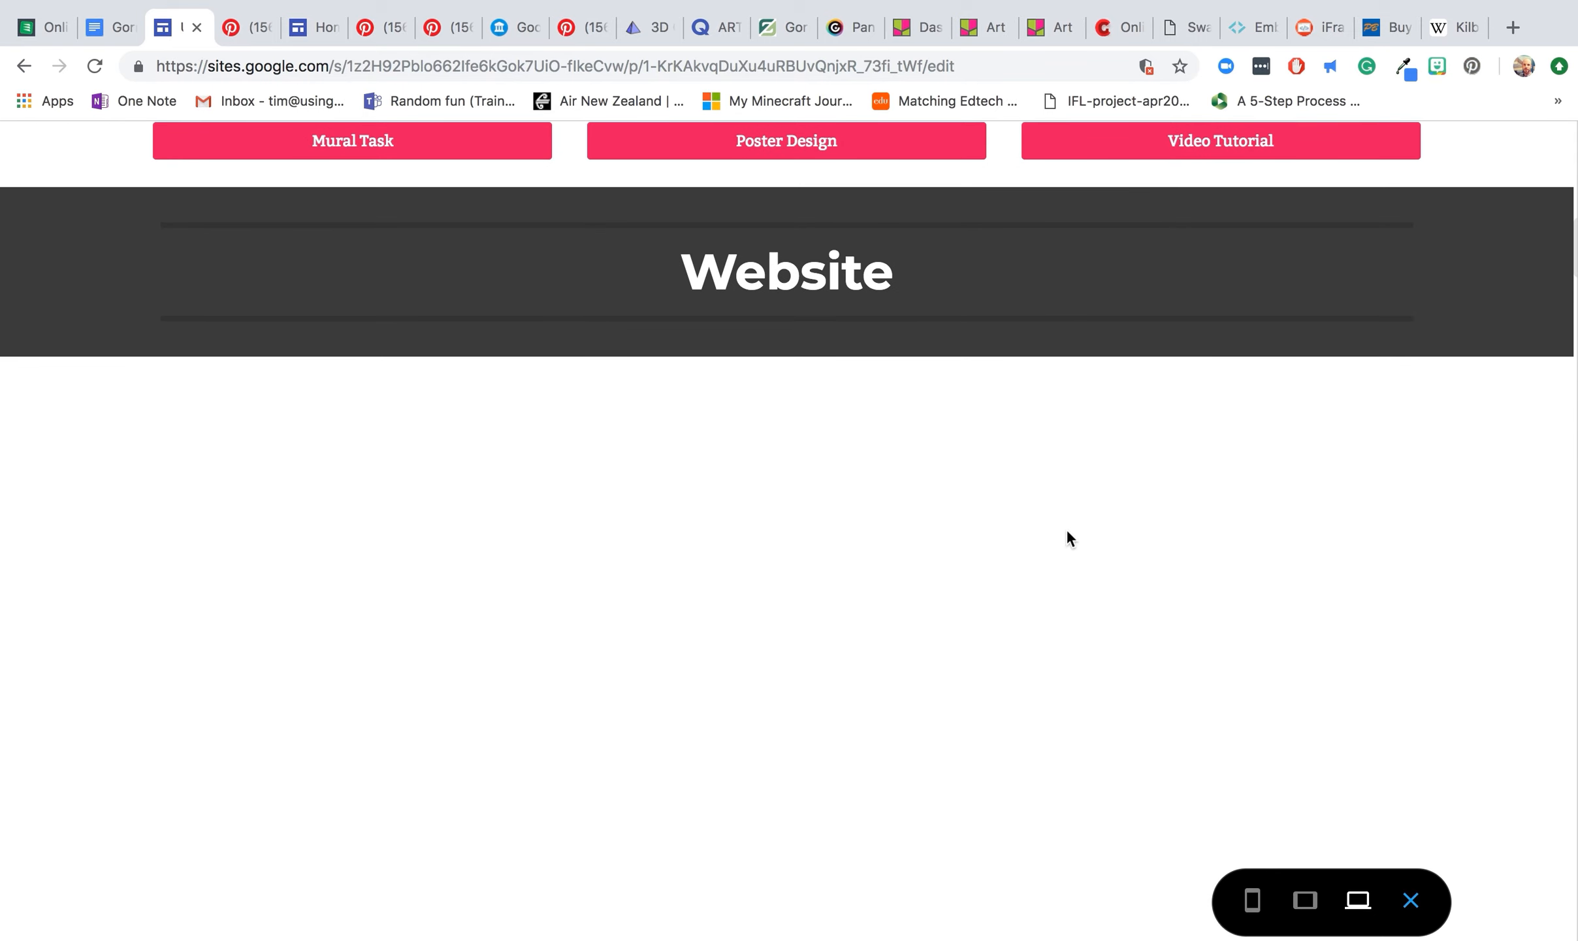
pyautogui.scroll(-2, 1070, 537)
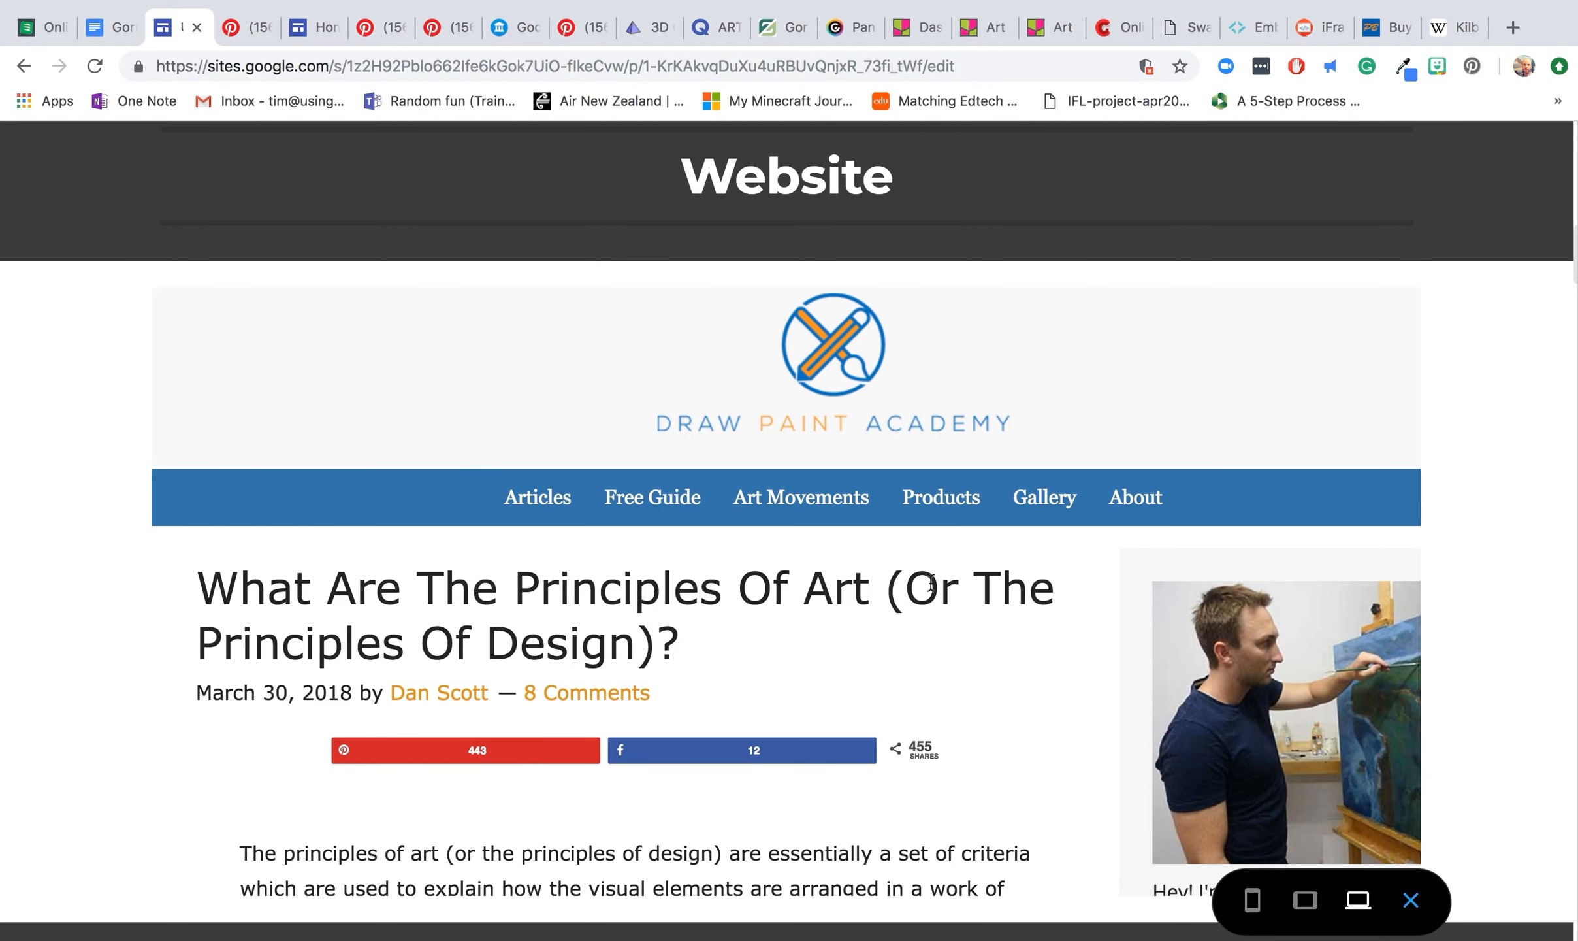
pyautogui.scroll(-6, 914, 594)
pyautogui.scroll(-4, 881, 607)
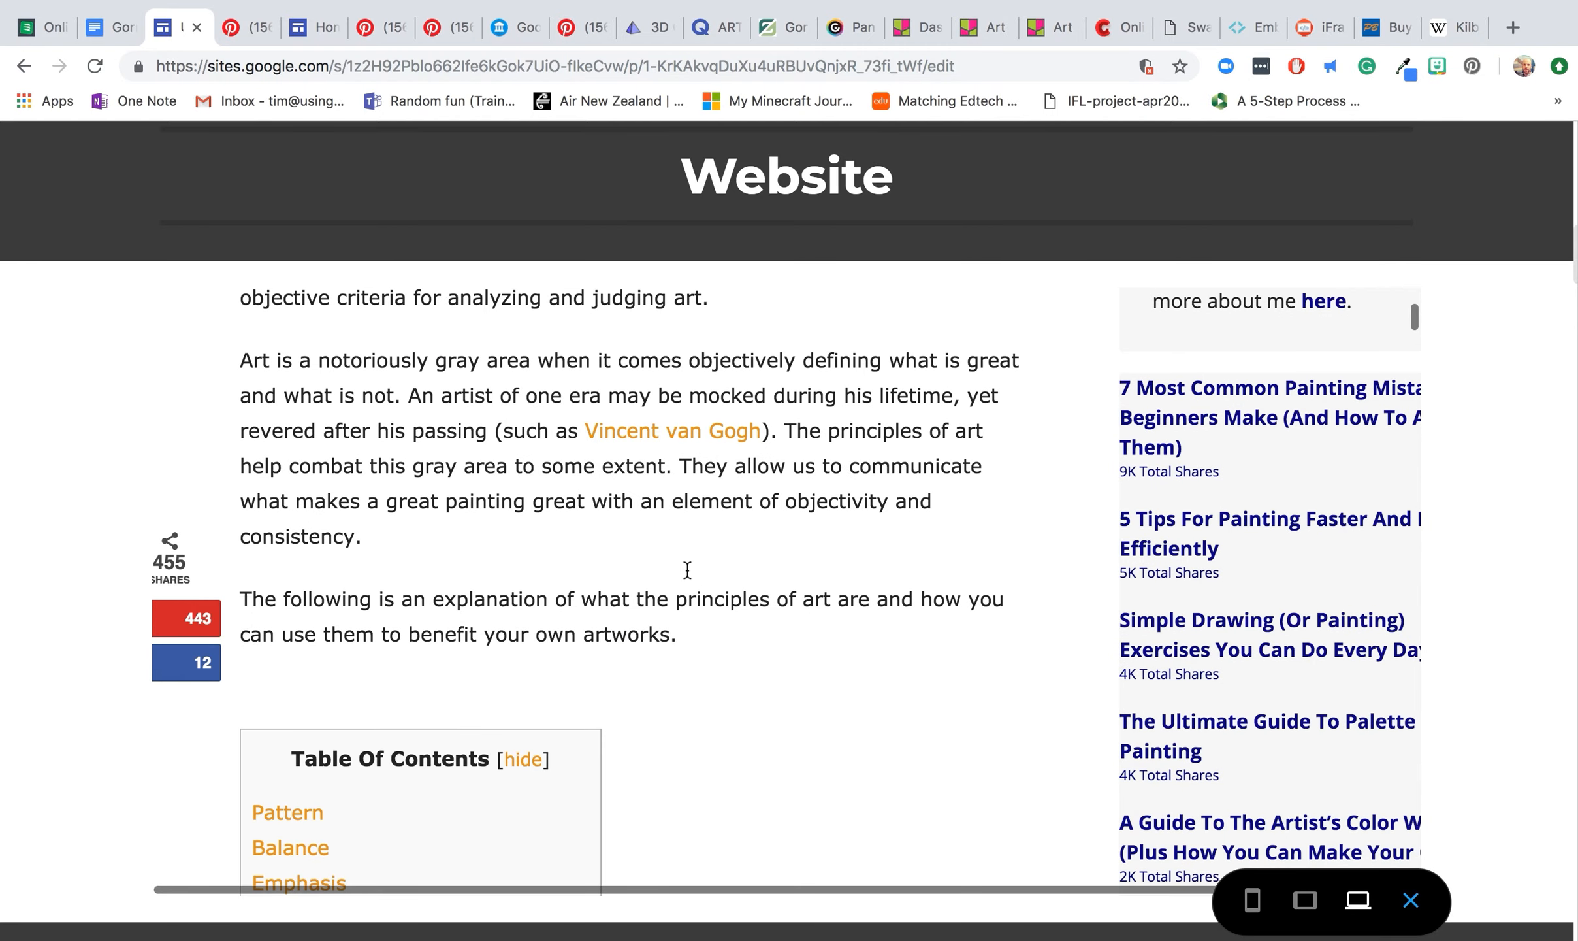
pyautogui.scroll(-3, 525, 659)
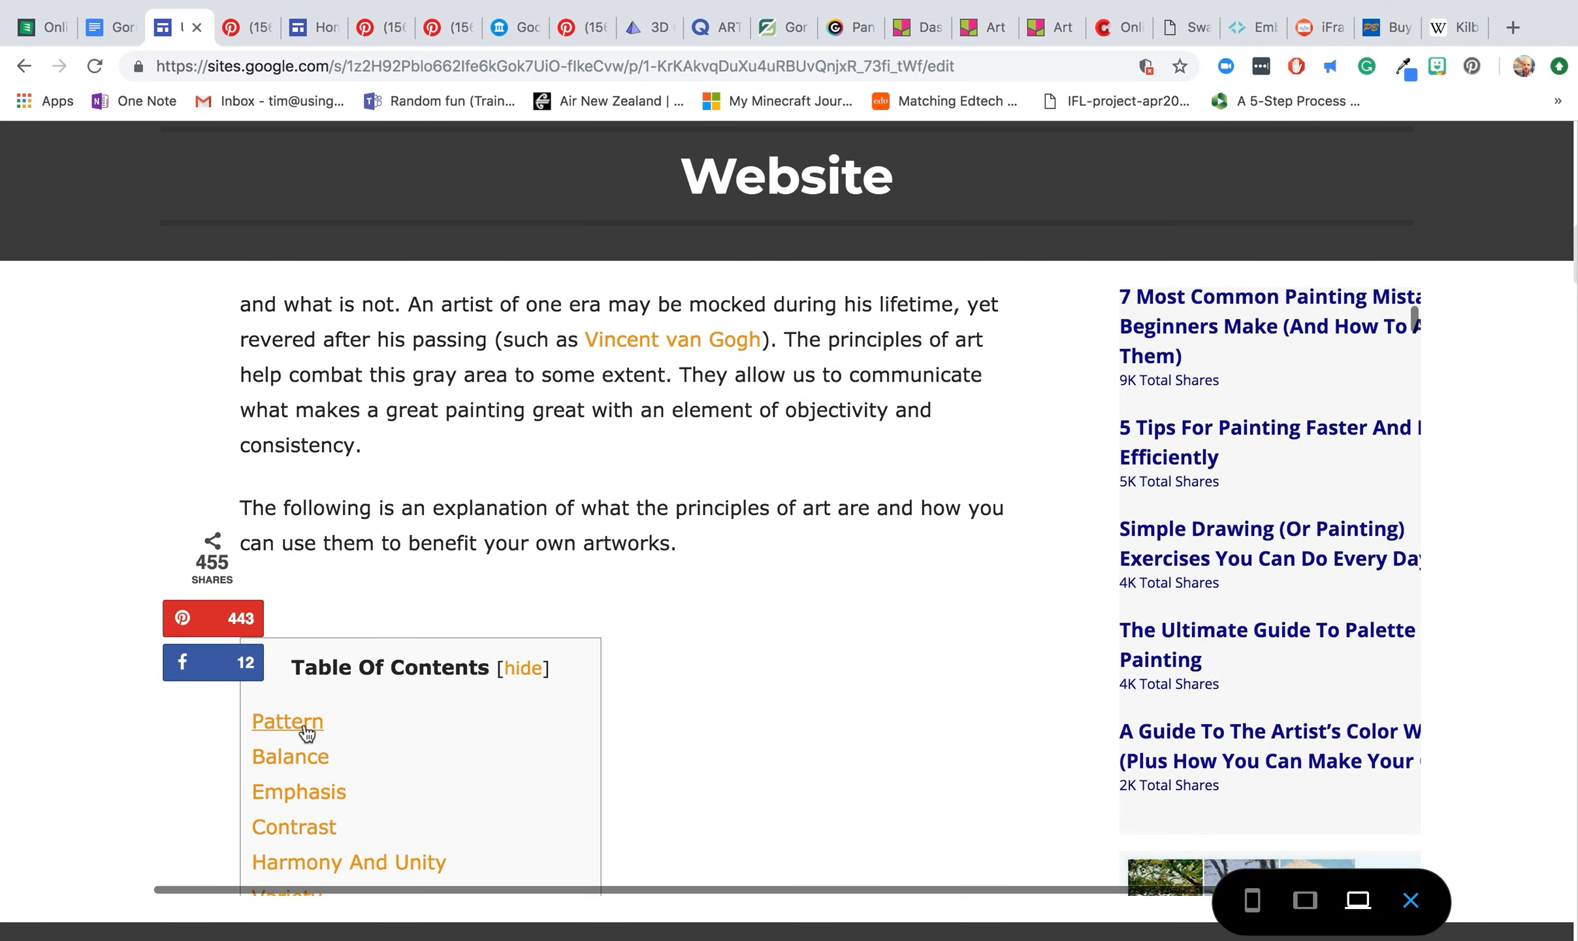
pyautogui.click(297, 727)
pyautogui.scroll(8, 578, 609)
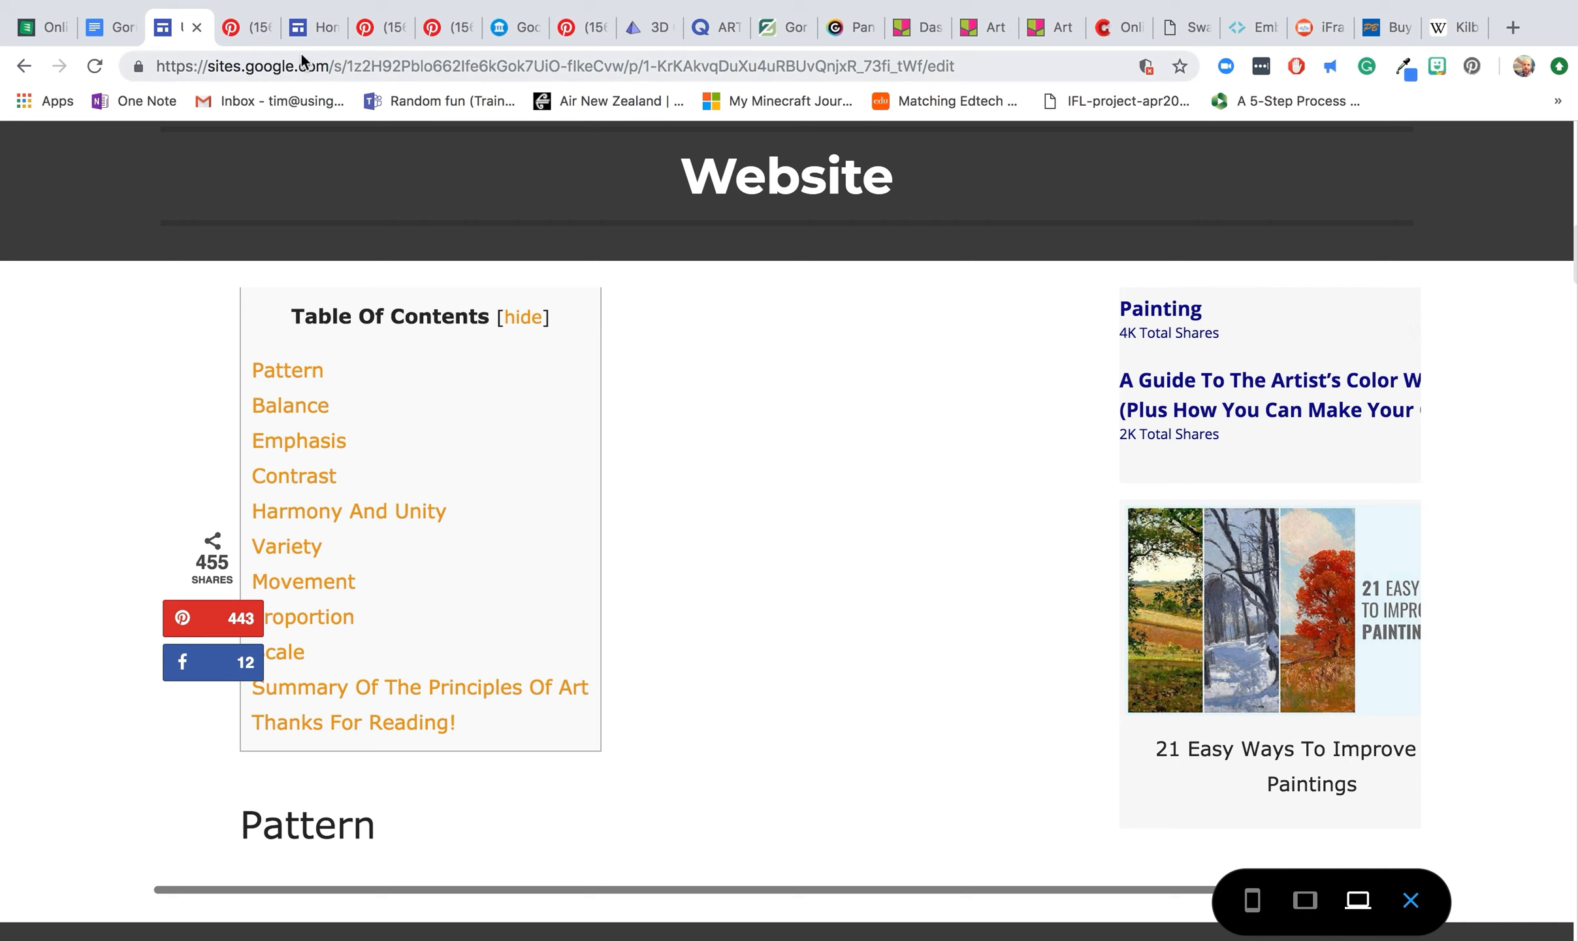
pyautogui.click(1414, 903)
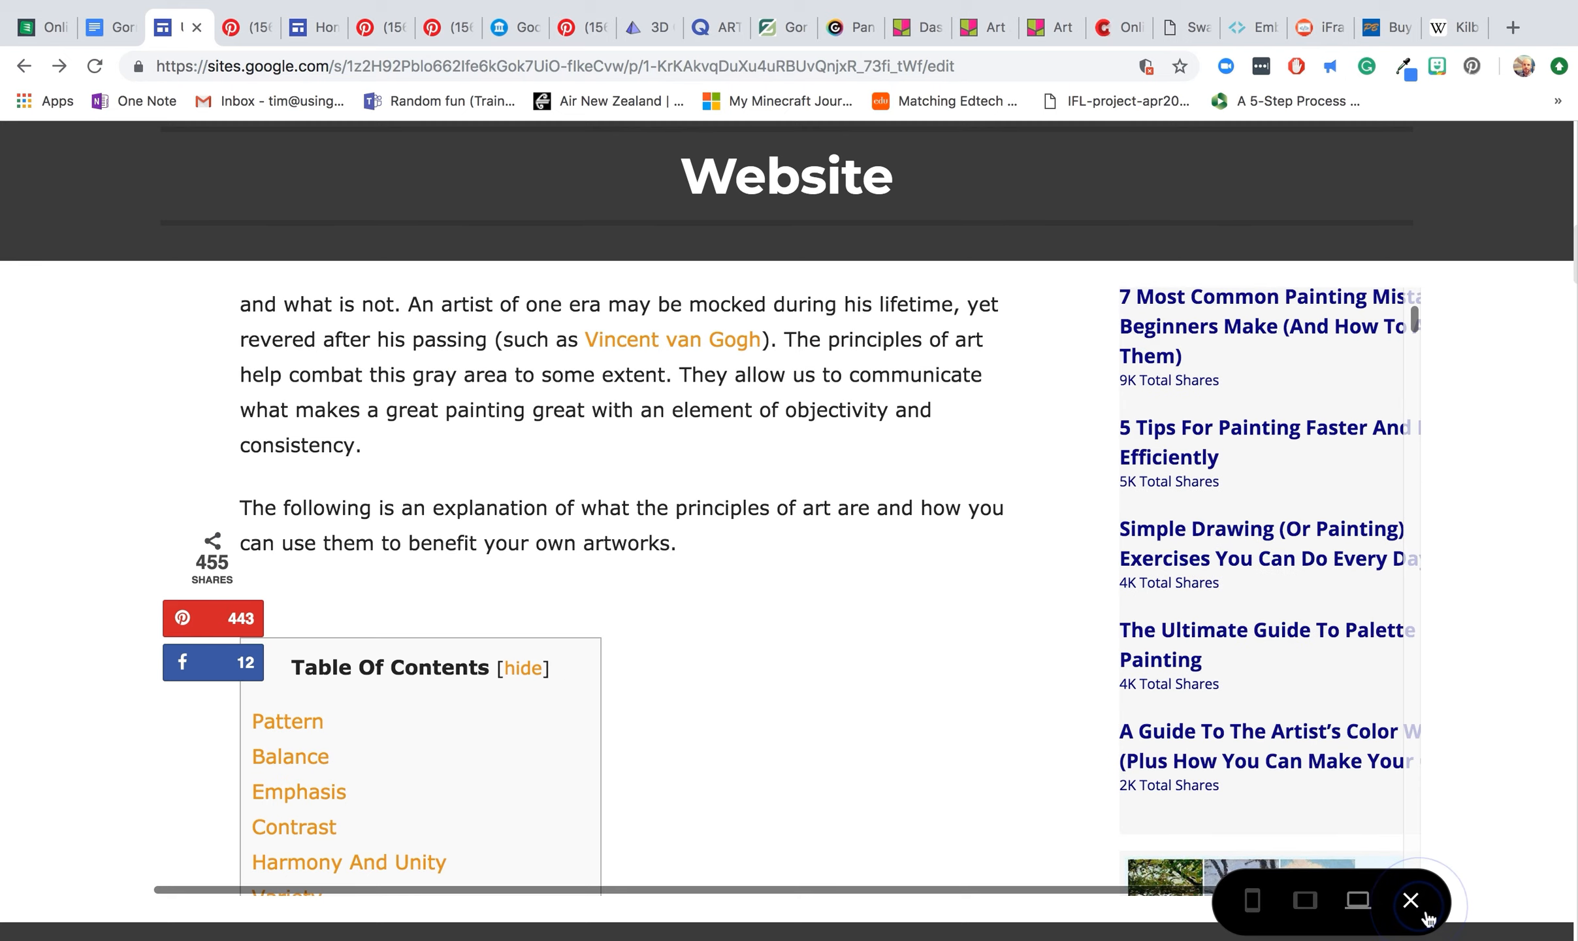
# Try to scroll the Houston Zoo page embedded under "Some Sites Don't work :(" in the editor, and start the site preview.
pyautogui.scroll(3, 1060, 701)
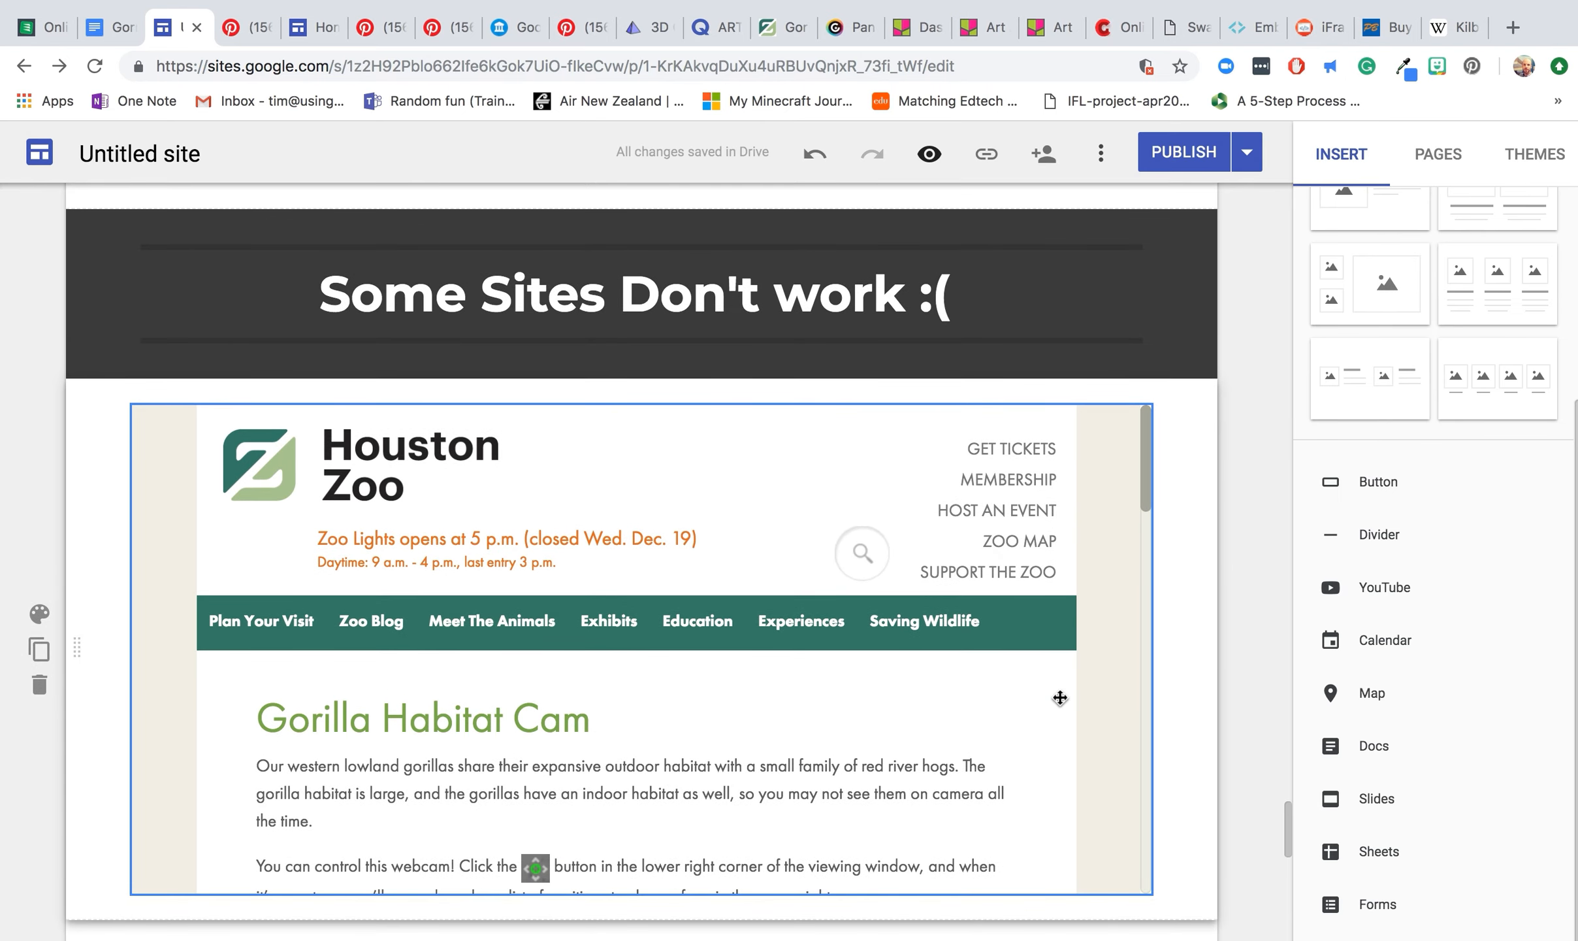
pyautogui.scroll(-1, 1060, 698)
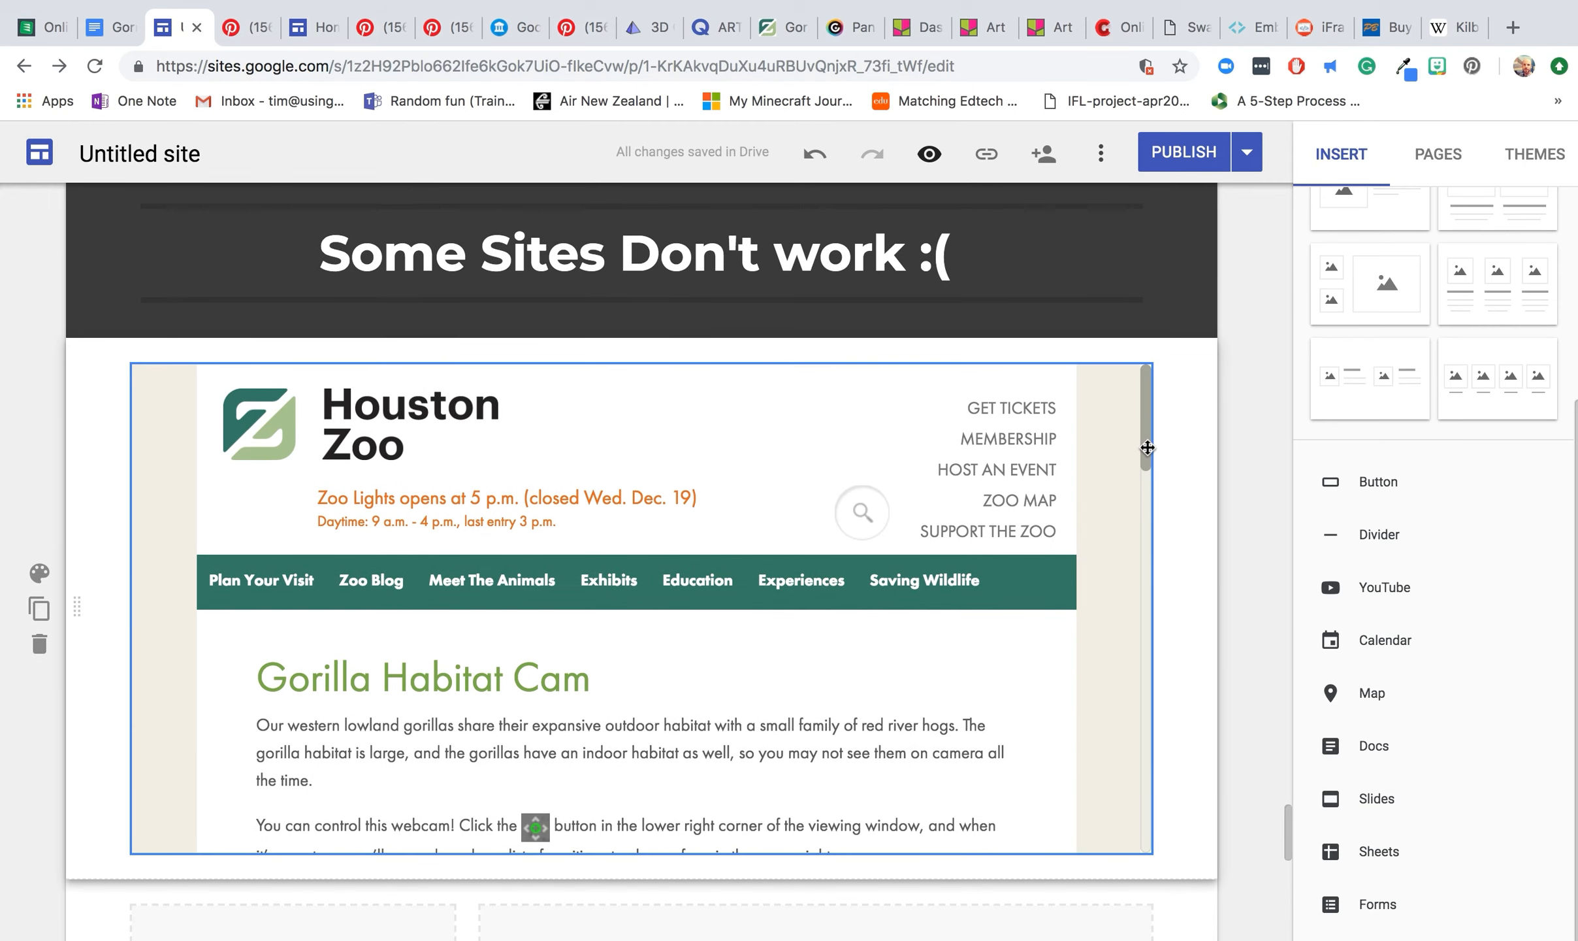
pyautogui.moveTo(1145, 436); pyautogui.dragTo(1065, 495)
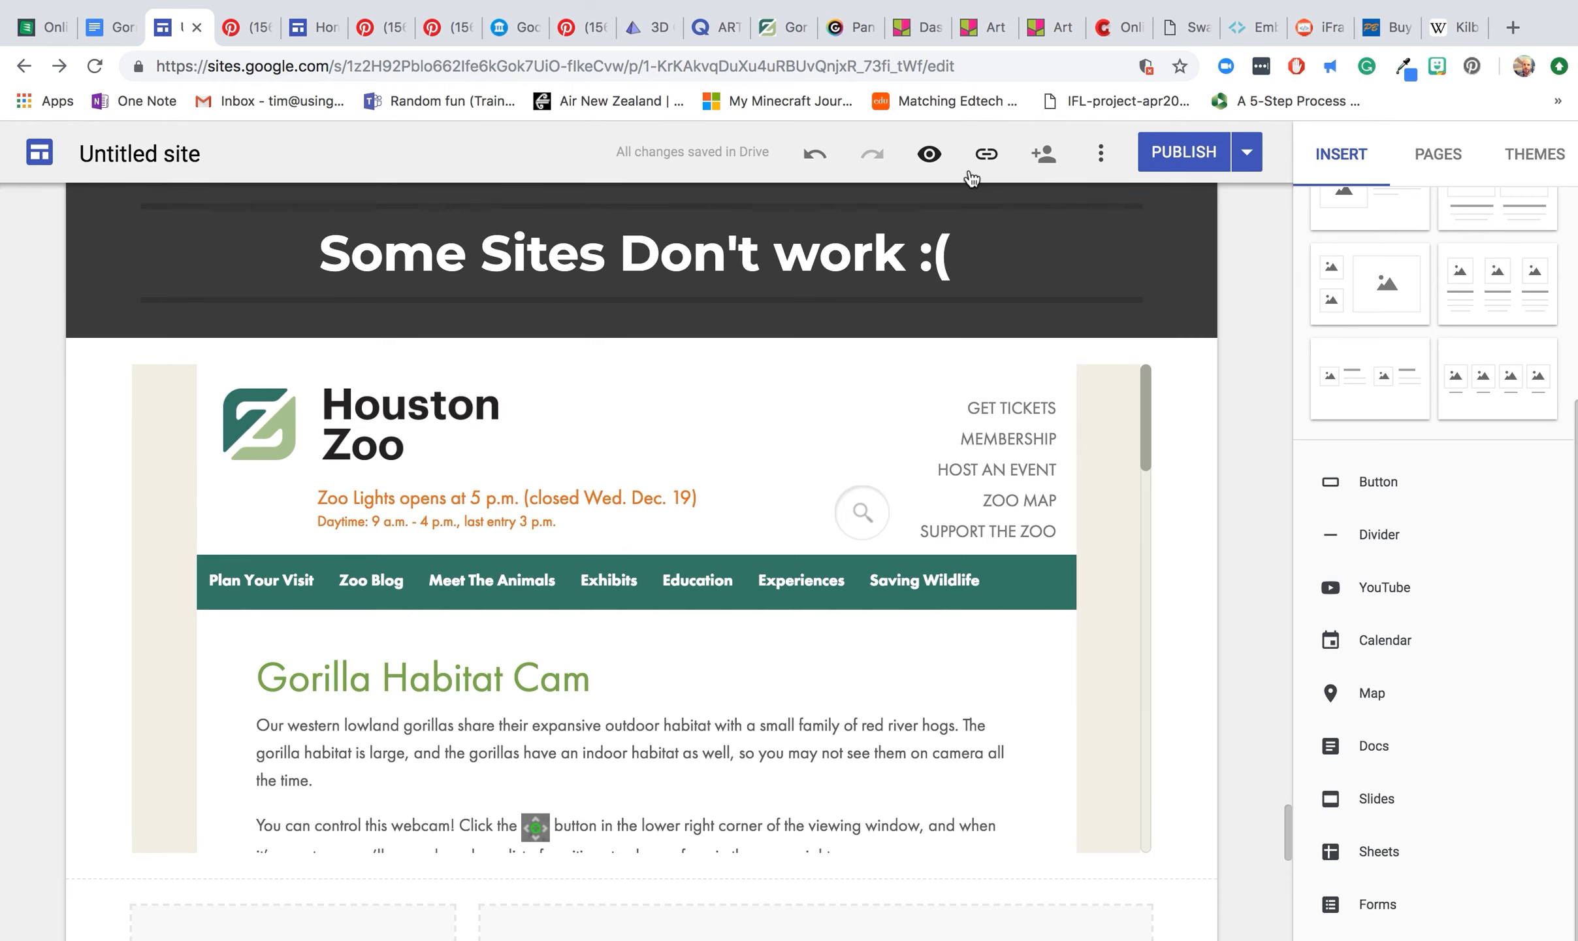
pyautogui.click(930, 154)
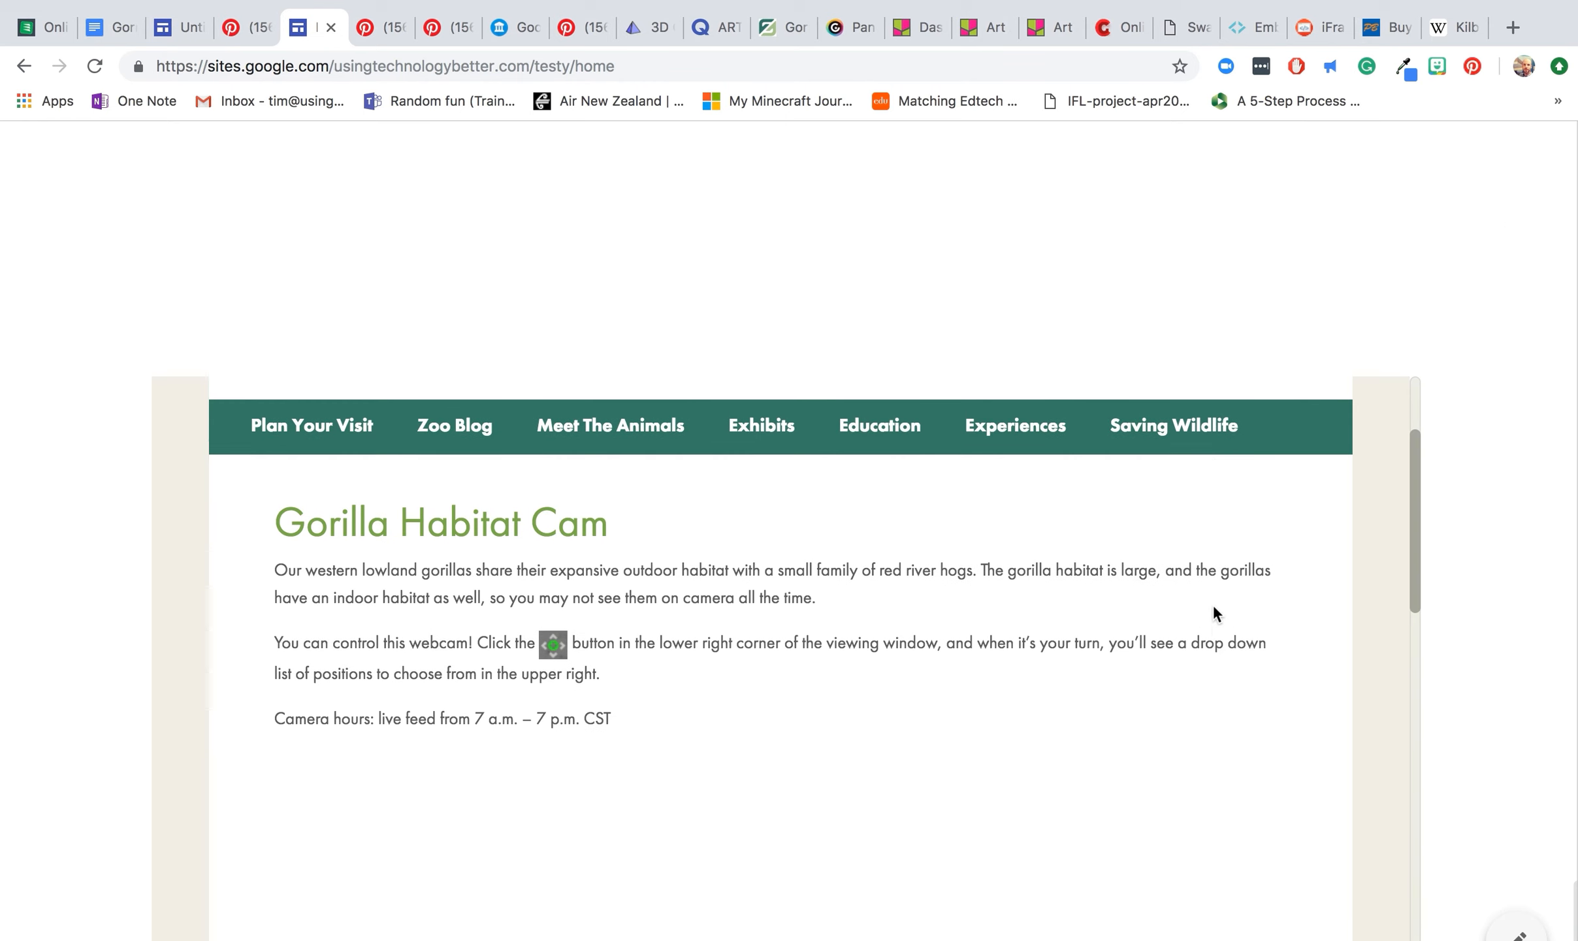
# Examine the embedded Houston Zoo gorilla cam page and the log document below it on the published site.
pyautogui.moveTo(1221, 614)
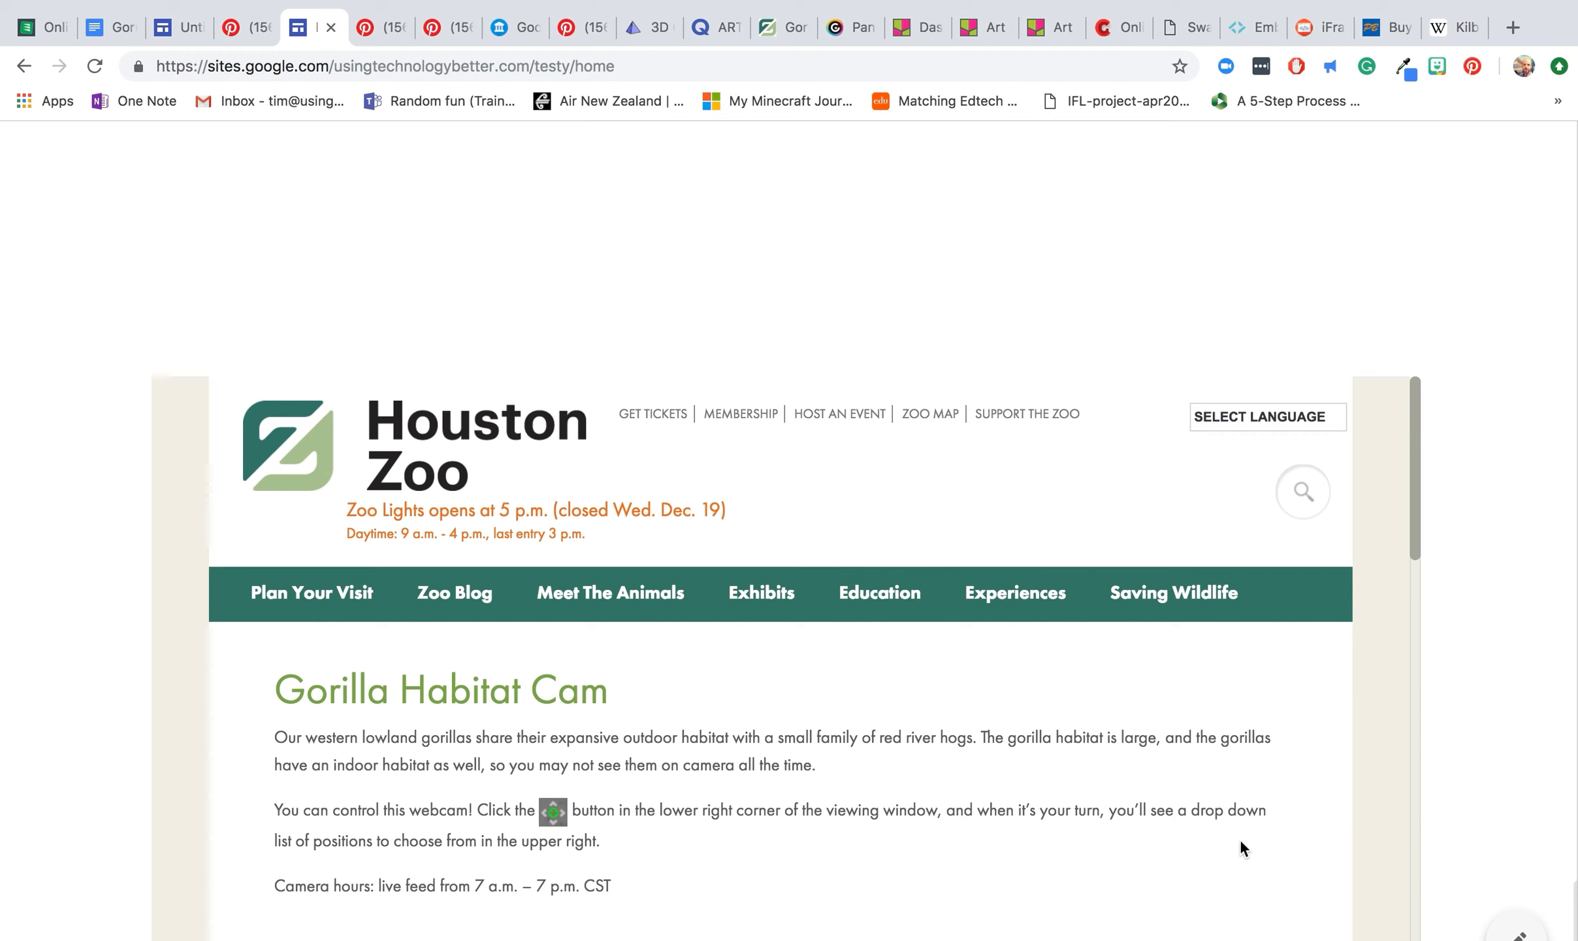
pyautogui.scroll(-10, 1241, 843)
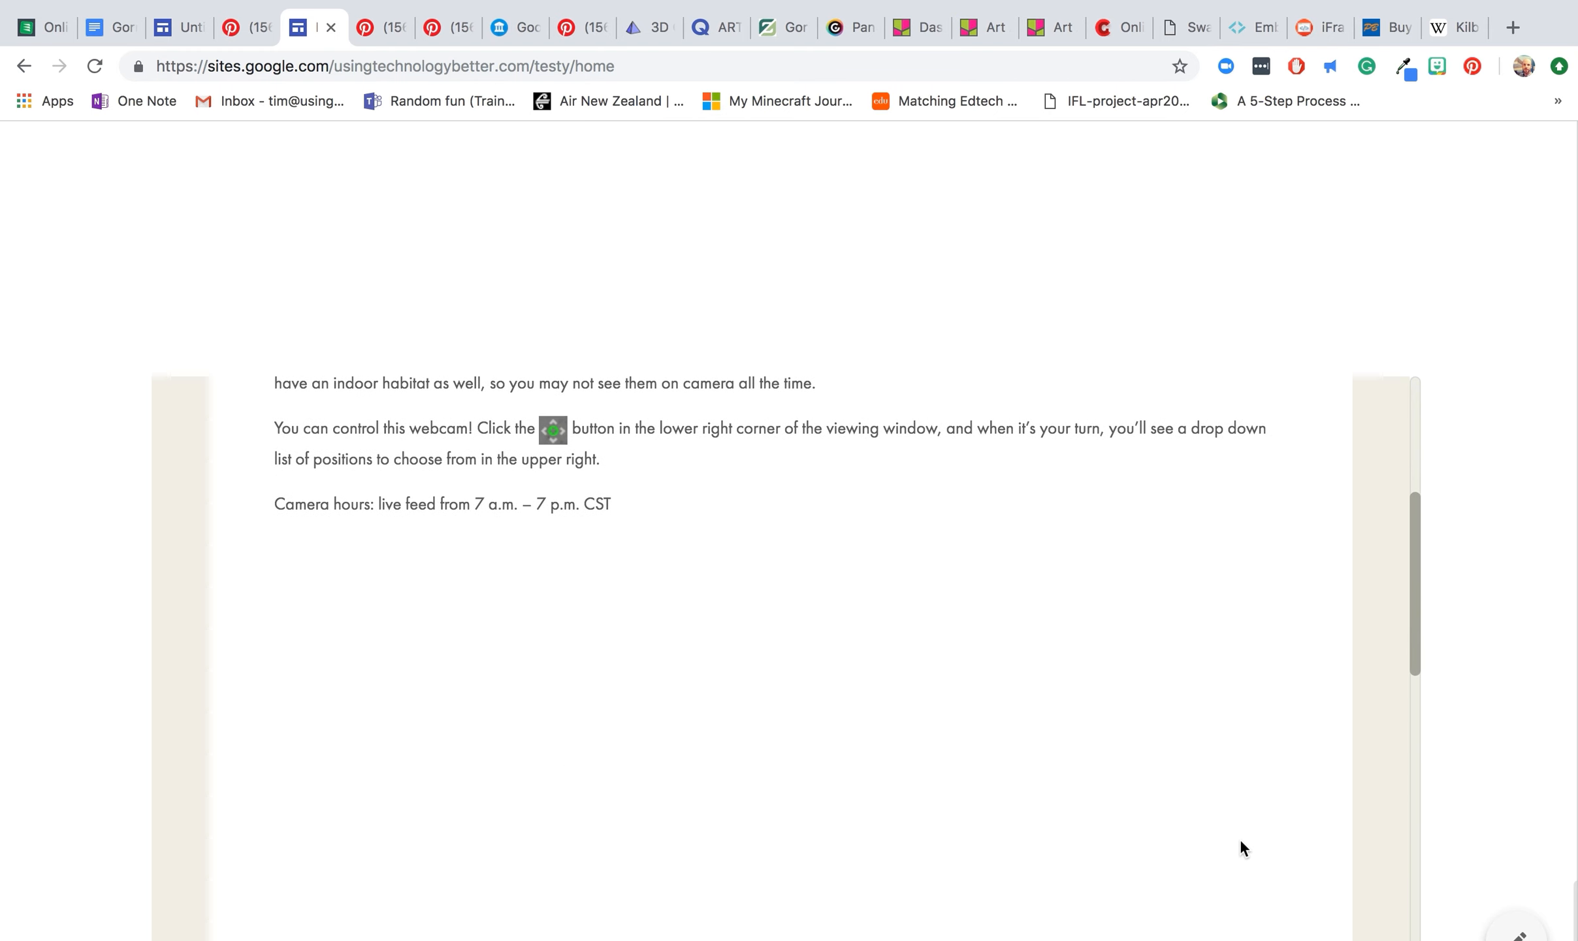
pyautogui.scroll(1, 1241, 838)
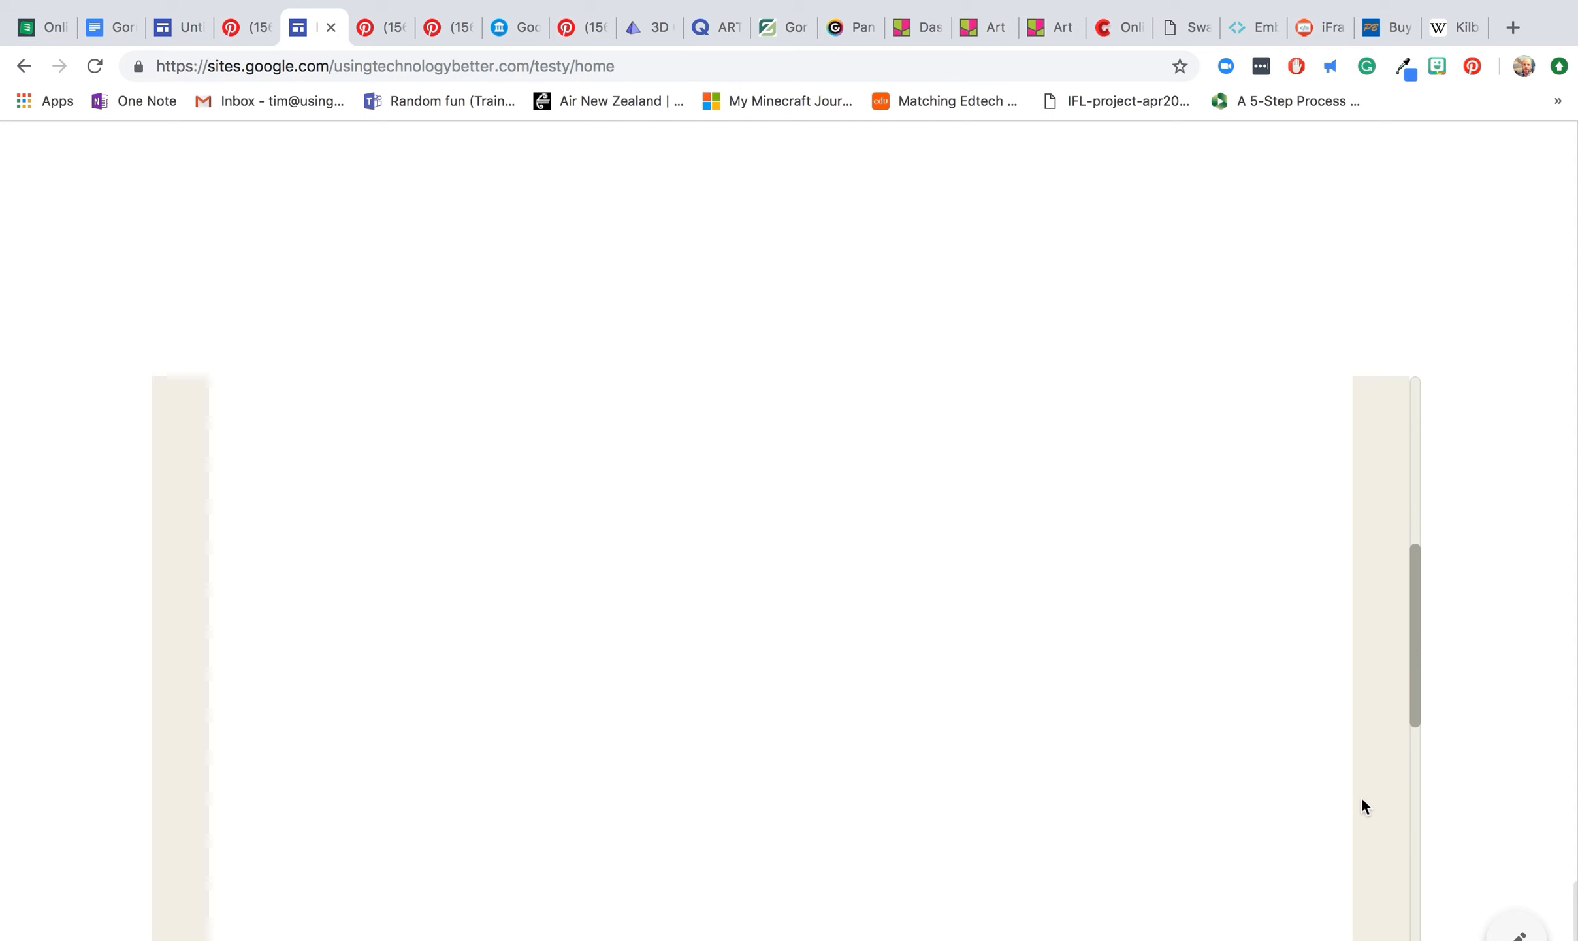
pyautogui.scroll(-10, 1498, 681)
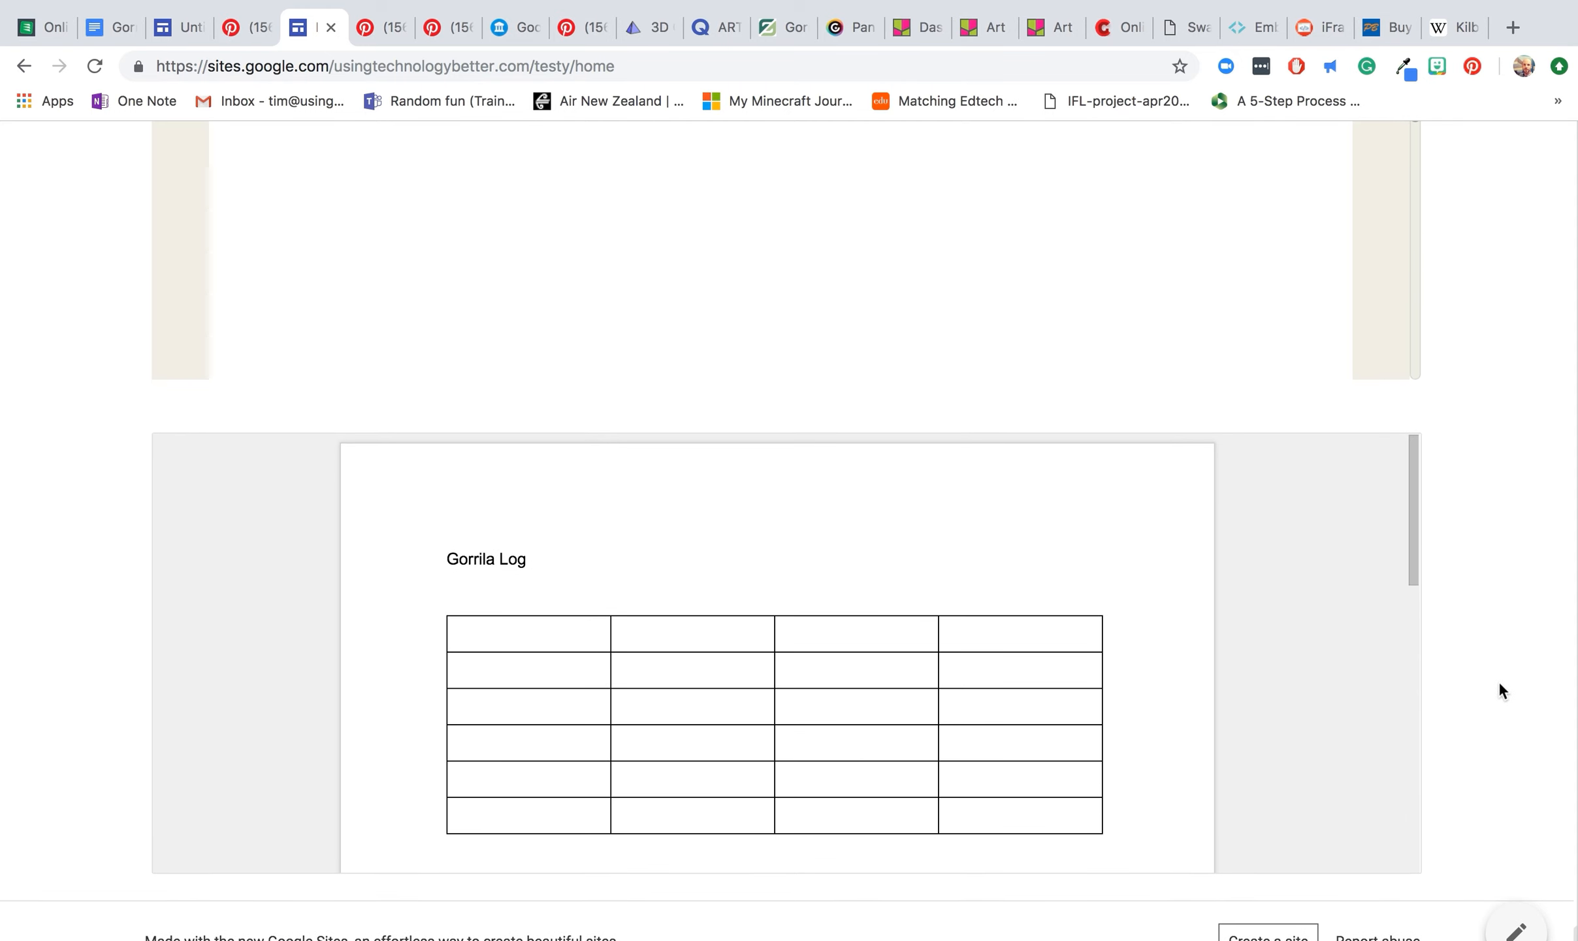
pyautogui.scroll(10, 1498, 681)
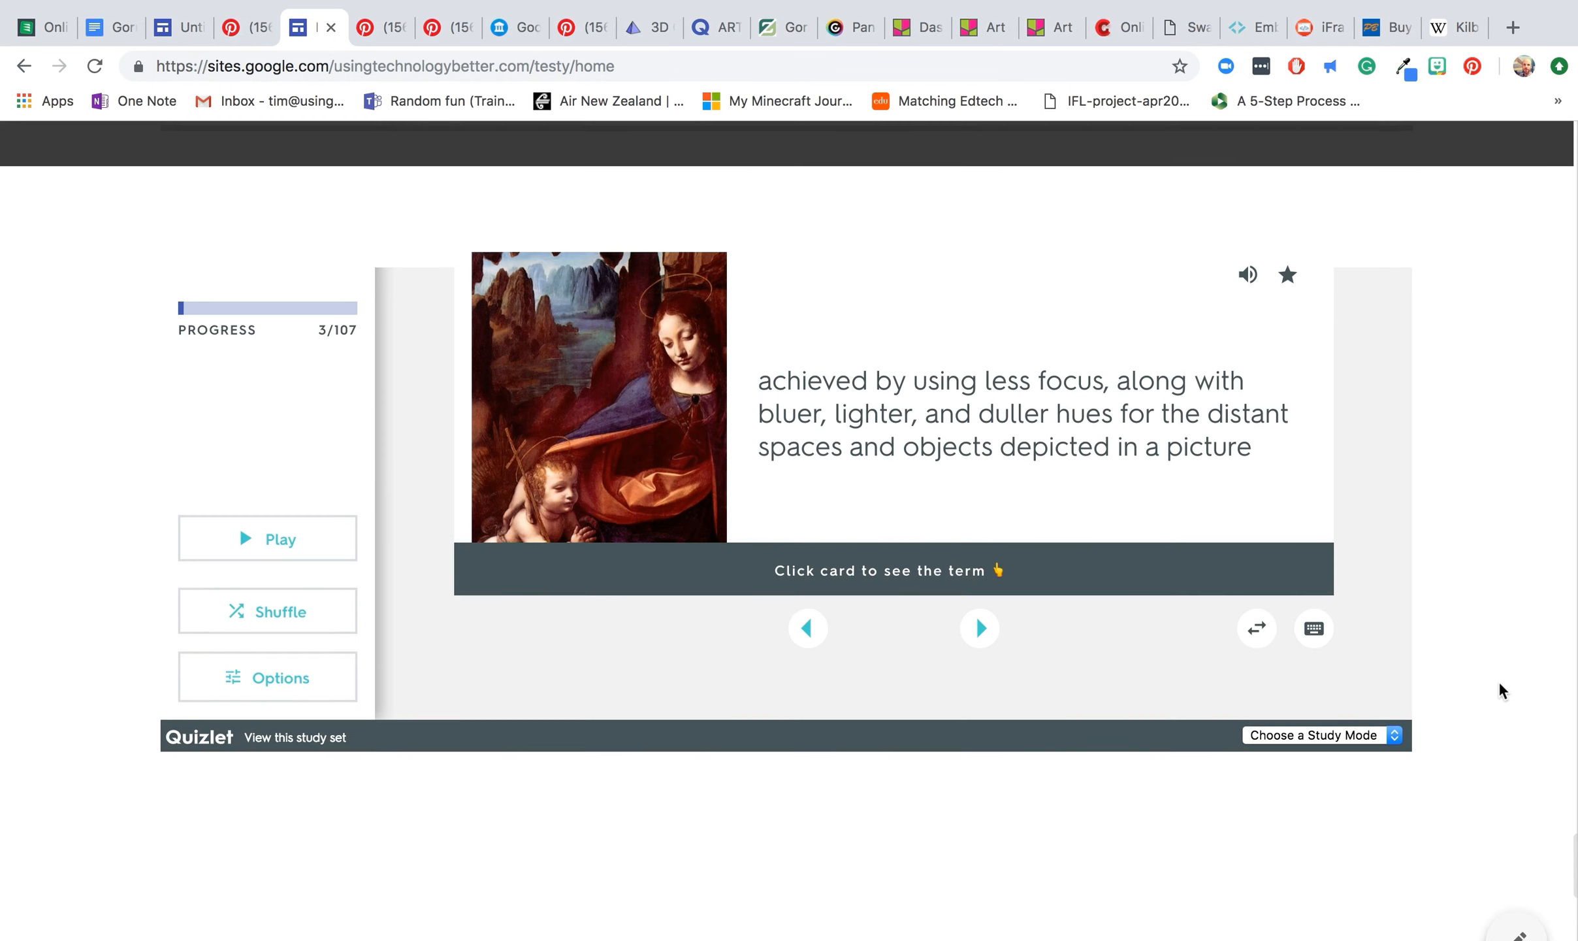
# Return to the untitled site's preview, look down to the Art Analysis embed and exit the preview.
pyautogui.click(195, 29)
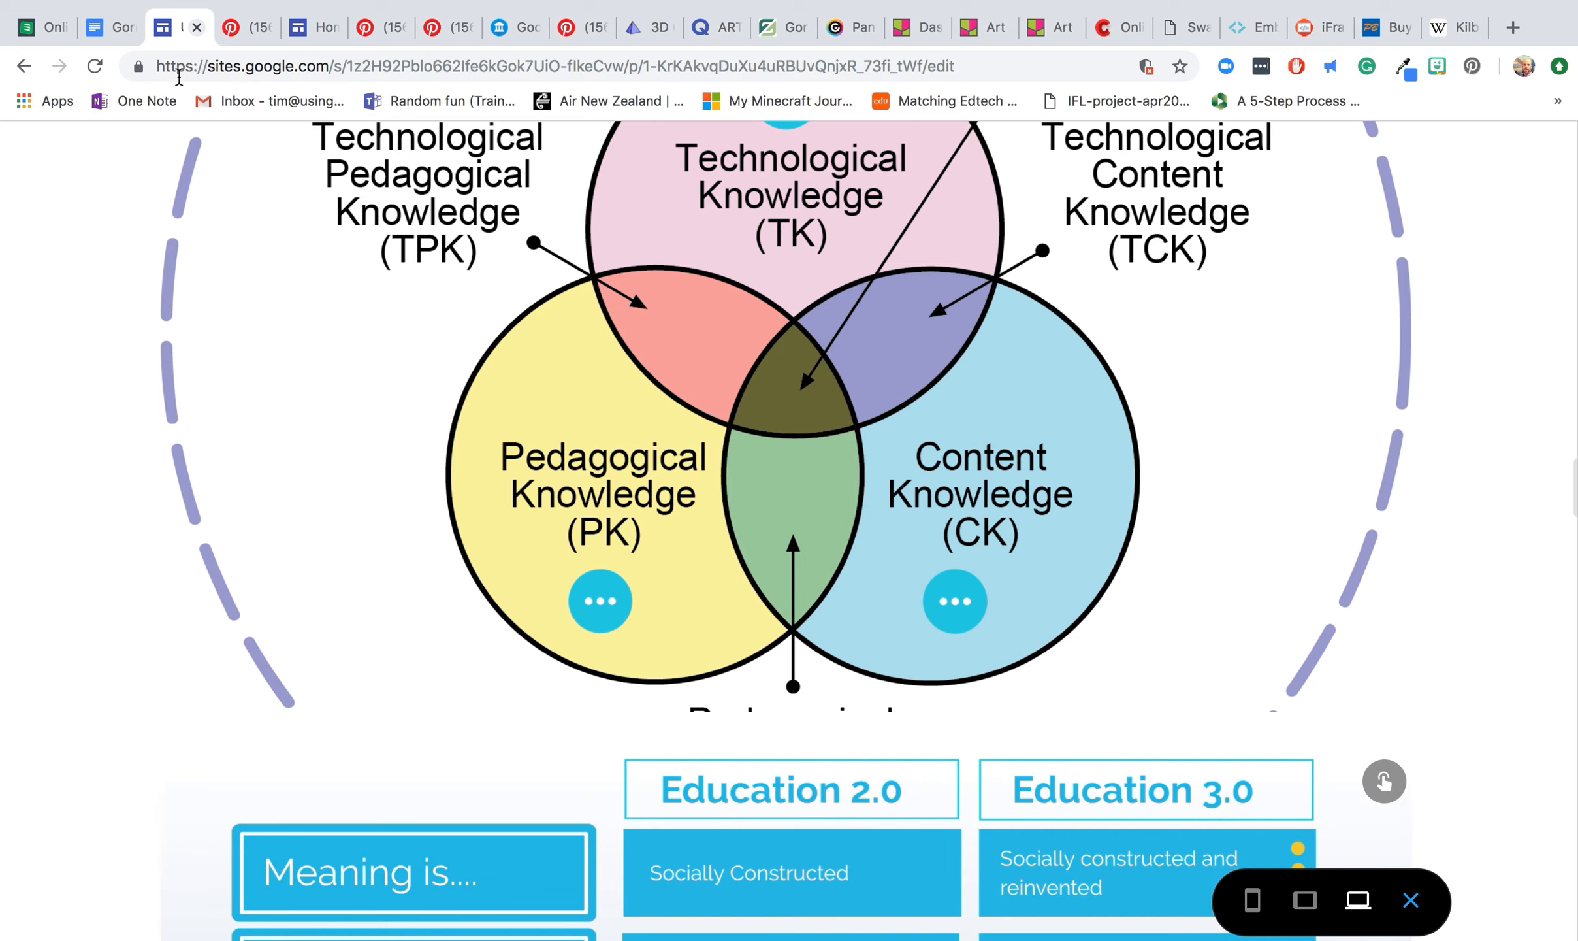
pyautogui.scroll(-10, 1464, 664)
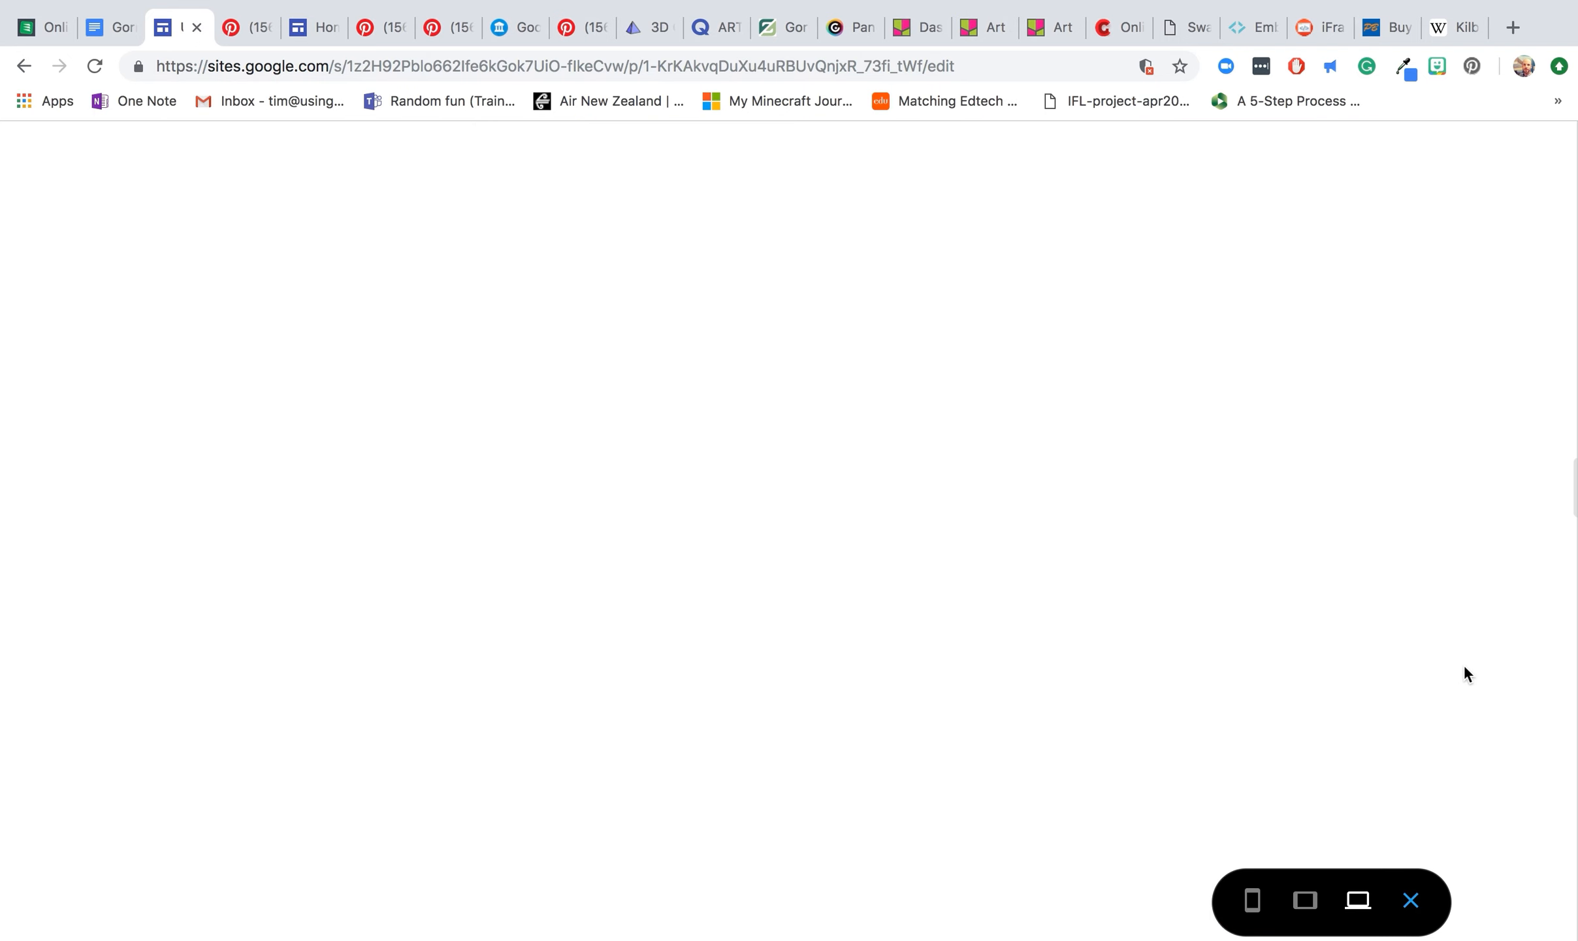
pyautogui.scroll(-15, 1463, 663)
pyautogui.scroll(-15, 1463, 663)
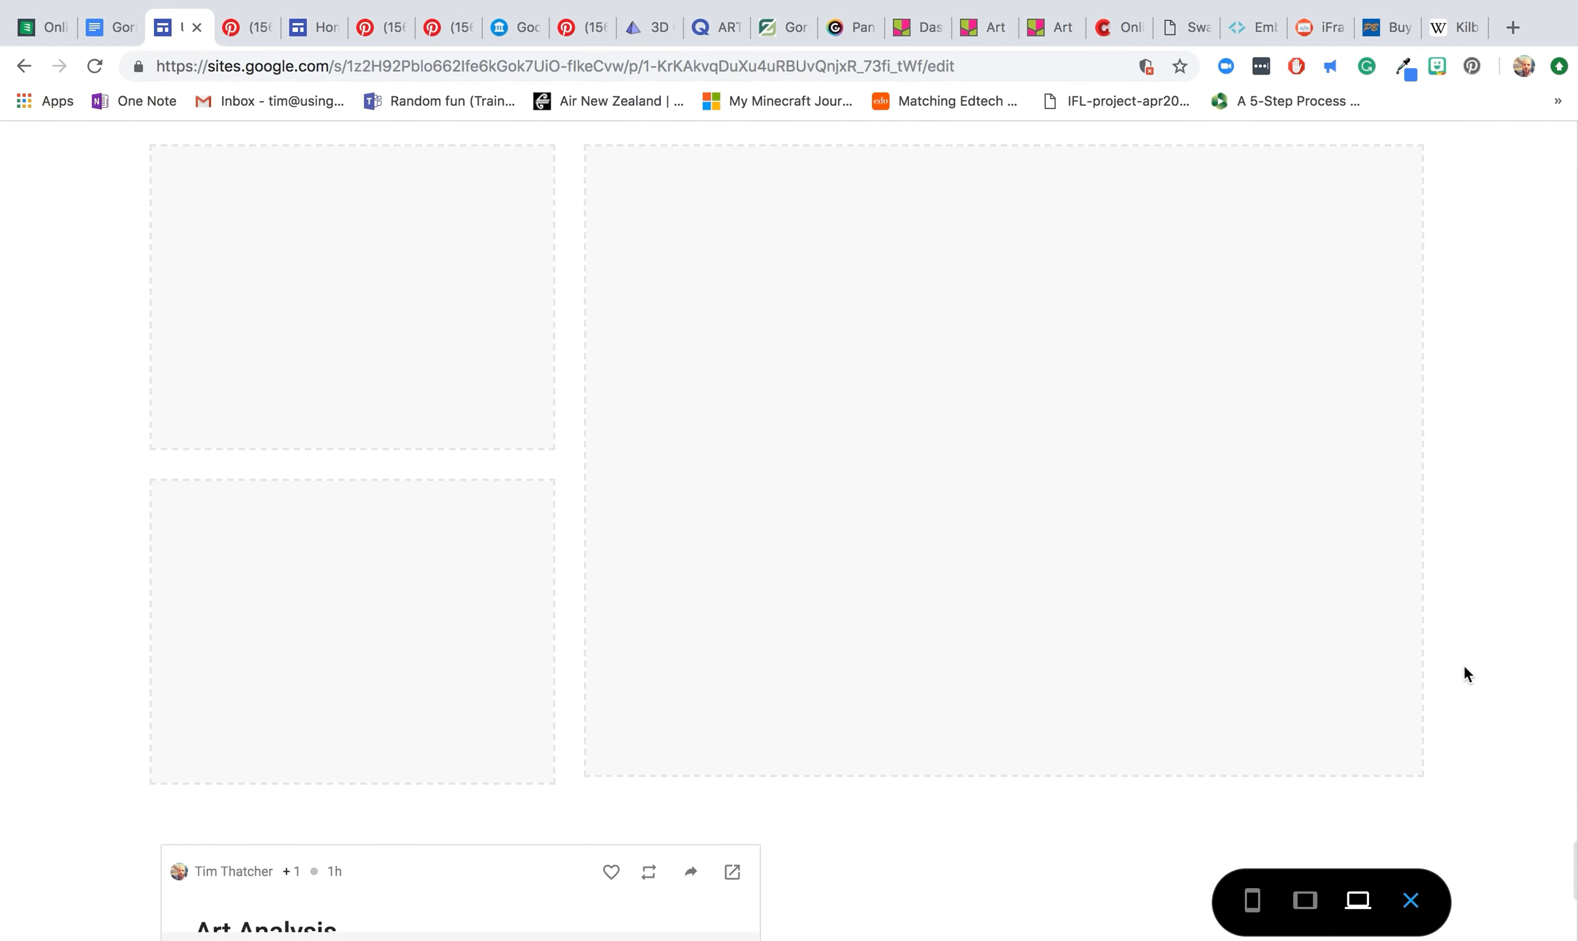
pyautogui.scroll(-2, 1464, 663)
pyautogui.click(1434, 898)
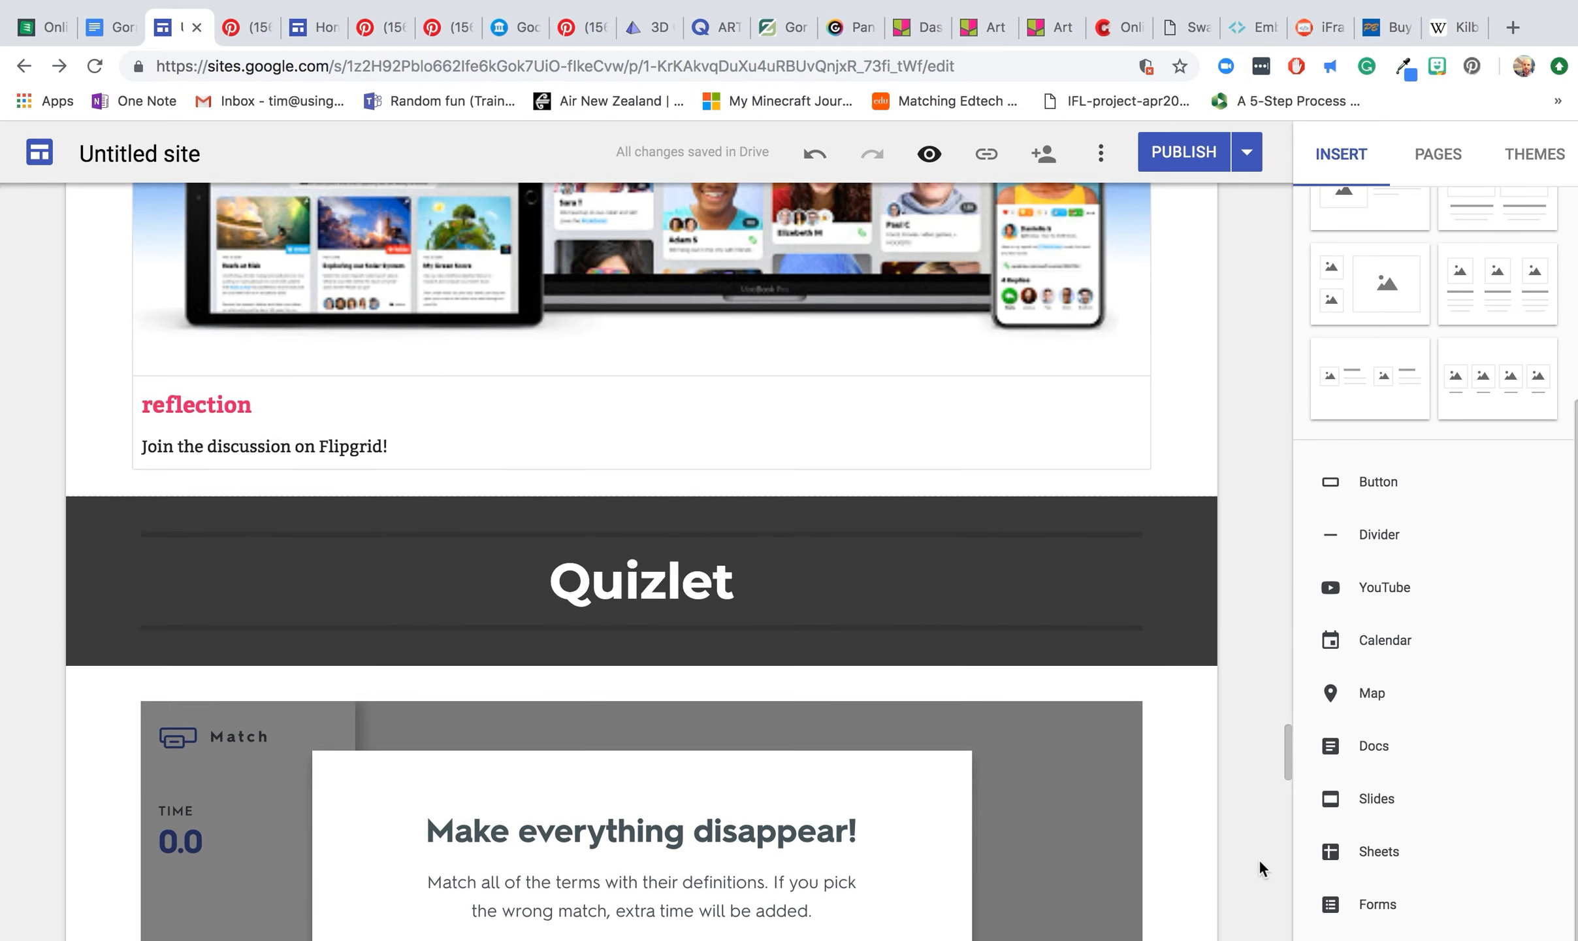
# Try to move the Art Analysis embed up into the large empty placeholder of the layout above it.
pyautogui.scroll(-20, 1264, 869)
pyautogui.scroll(4, 1263, 869)
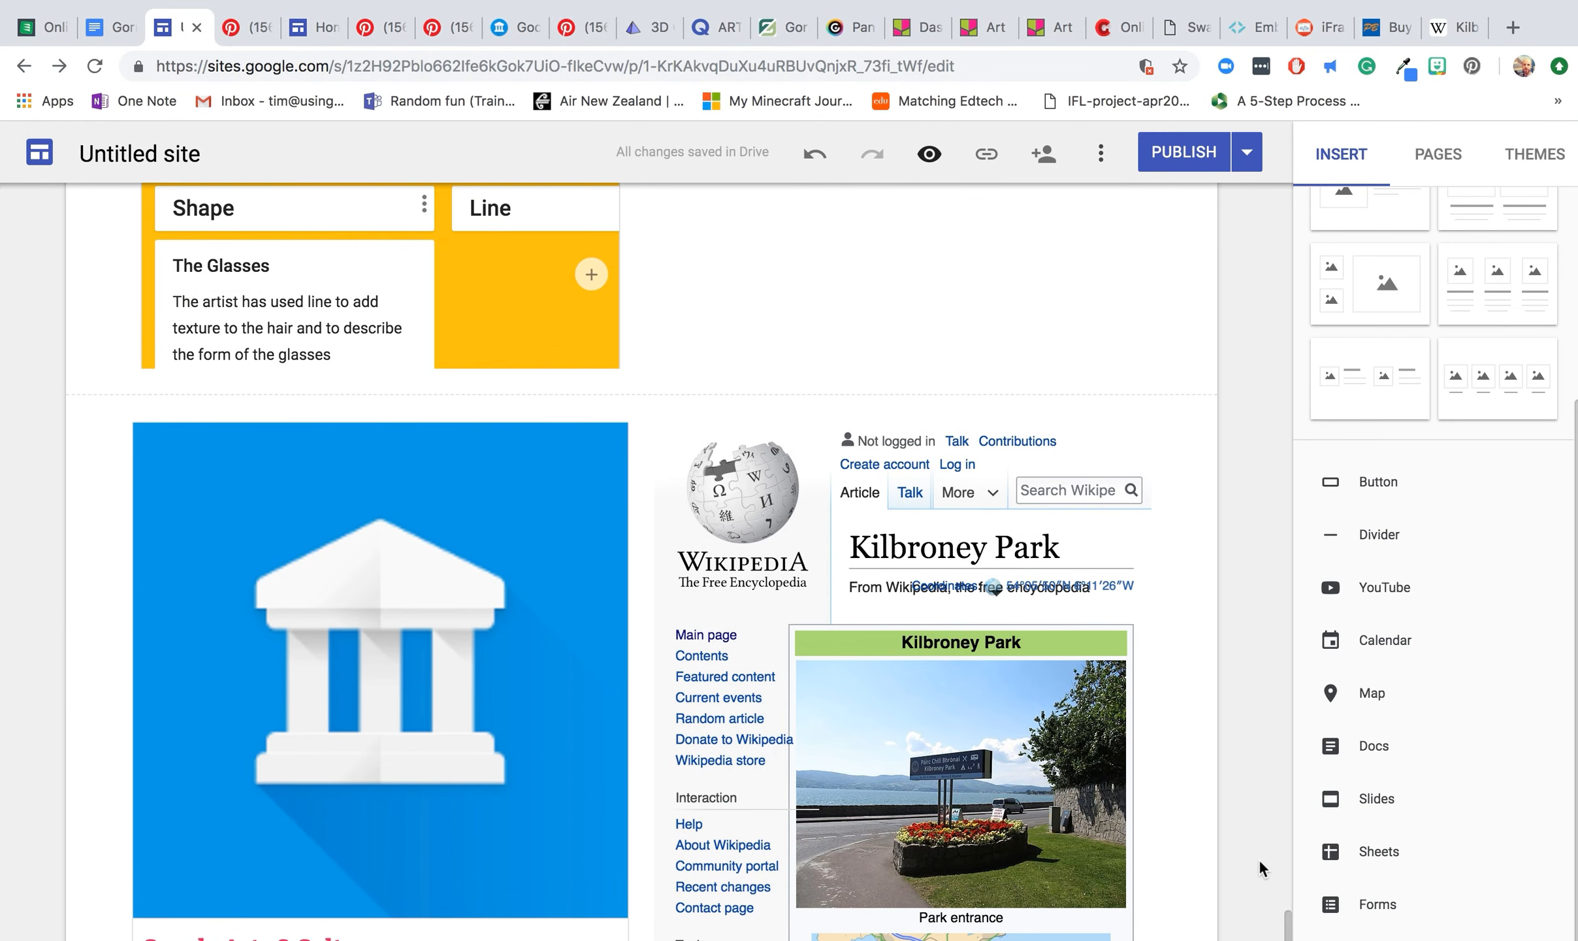
pyautogui.scroll(12, 1259, 858)
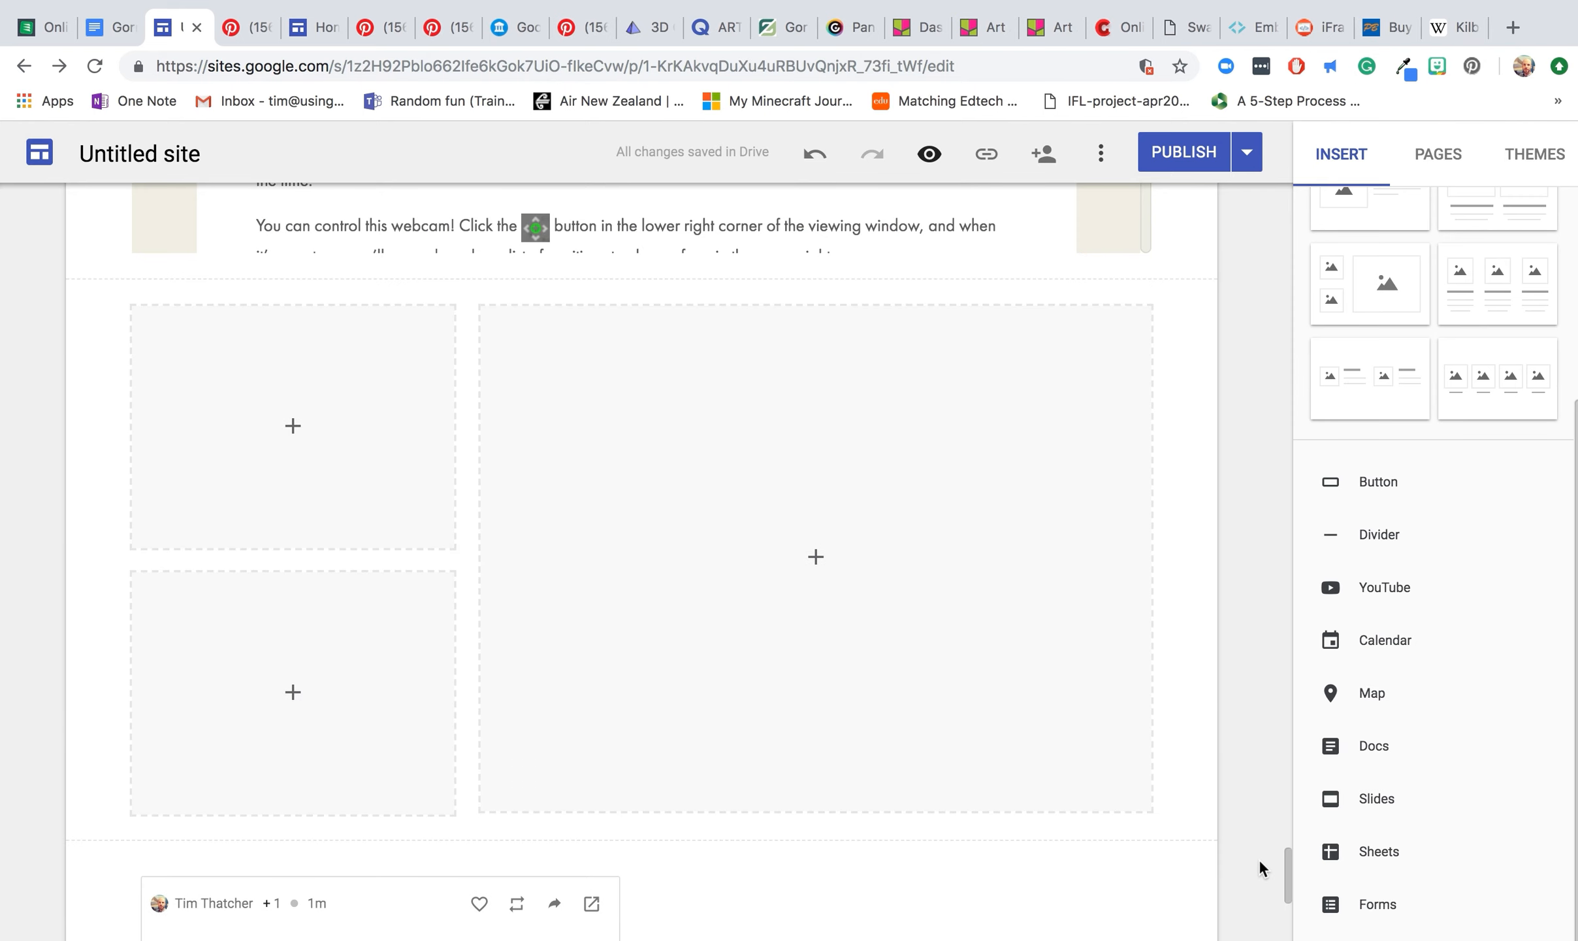
pyautogui.scroll(5, 1409, 718)
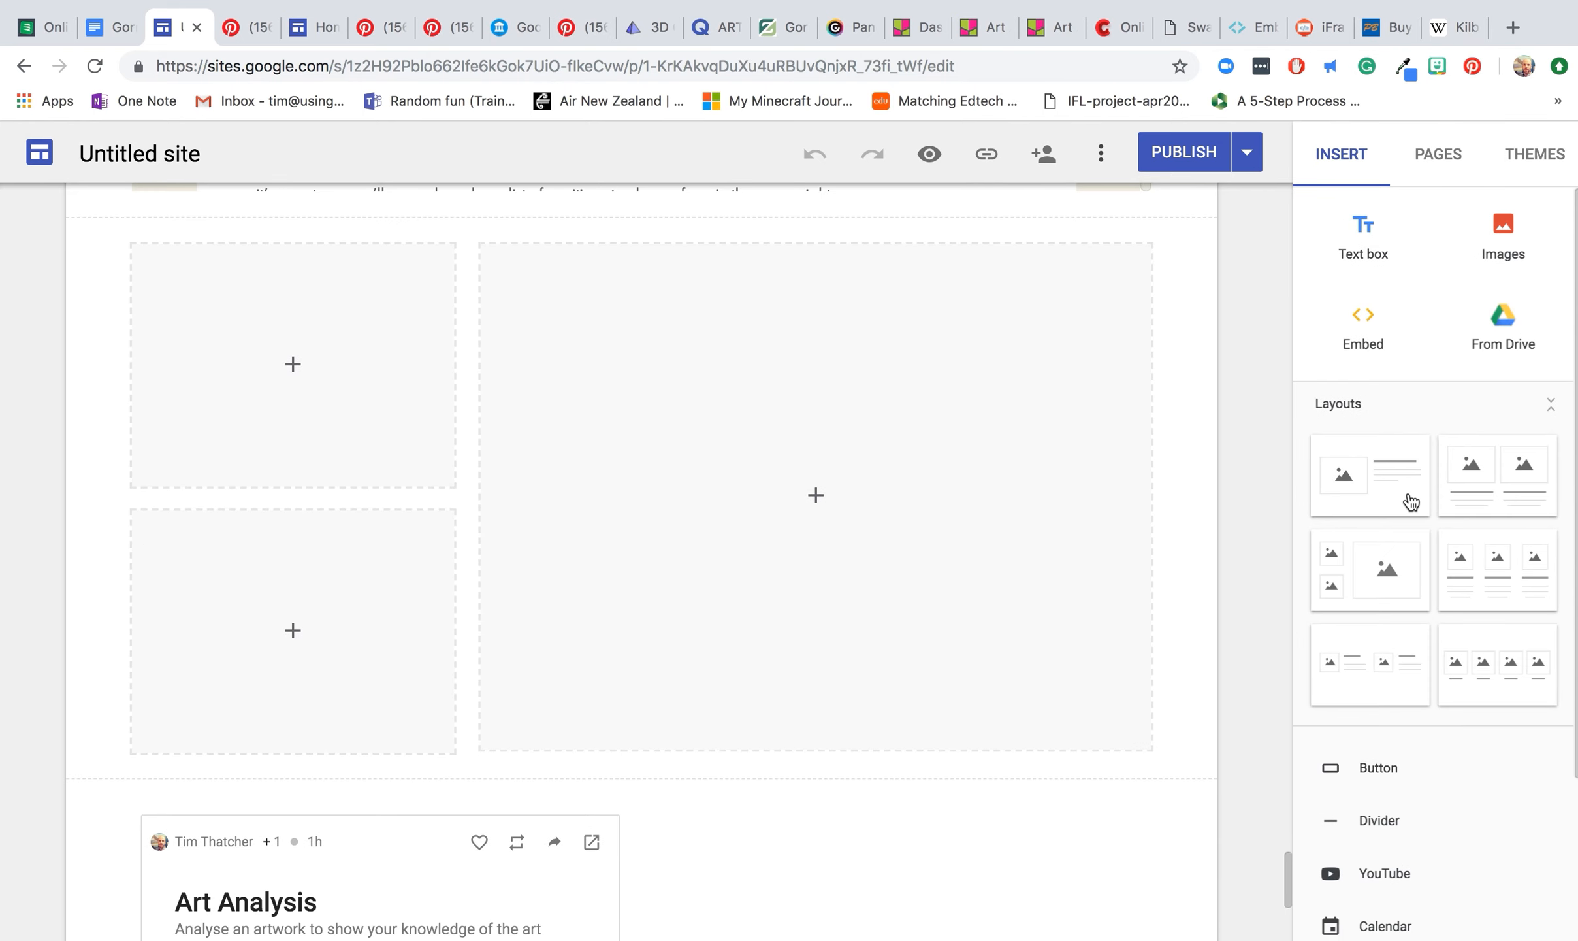
pyautogui.click(494, 916)
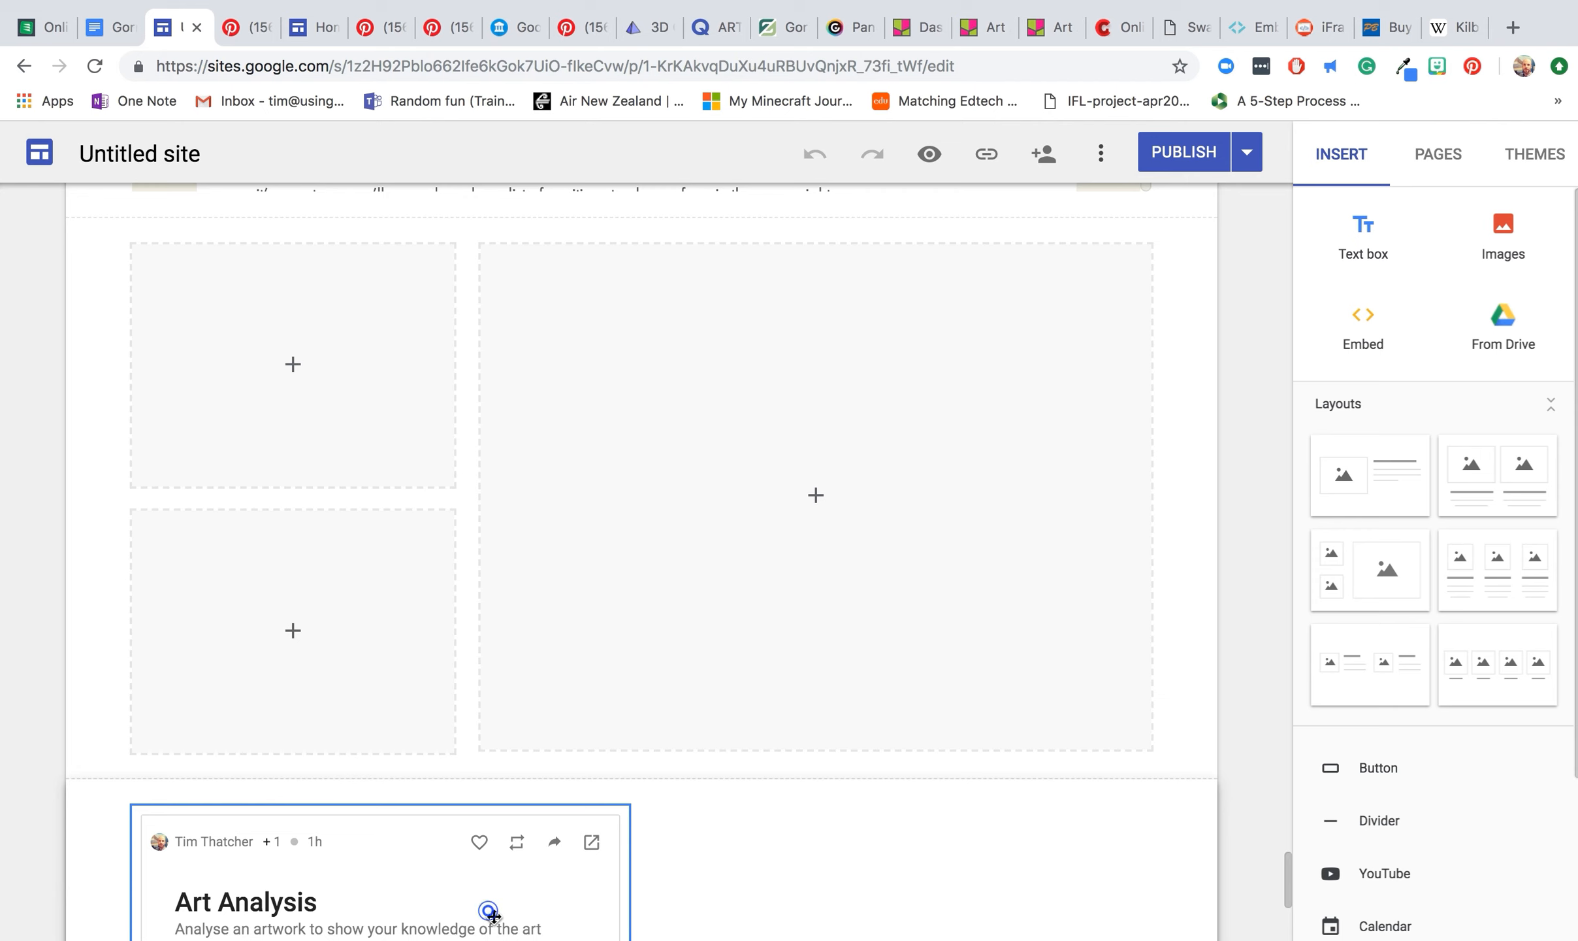
pyautogui.moveTo(493, 916); pyautogui.dragTo(661, 557)
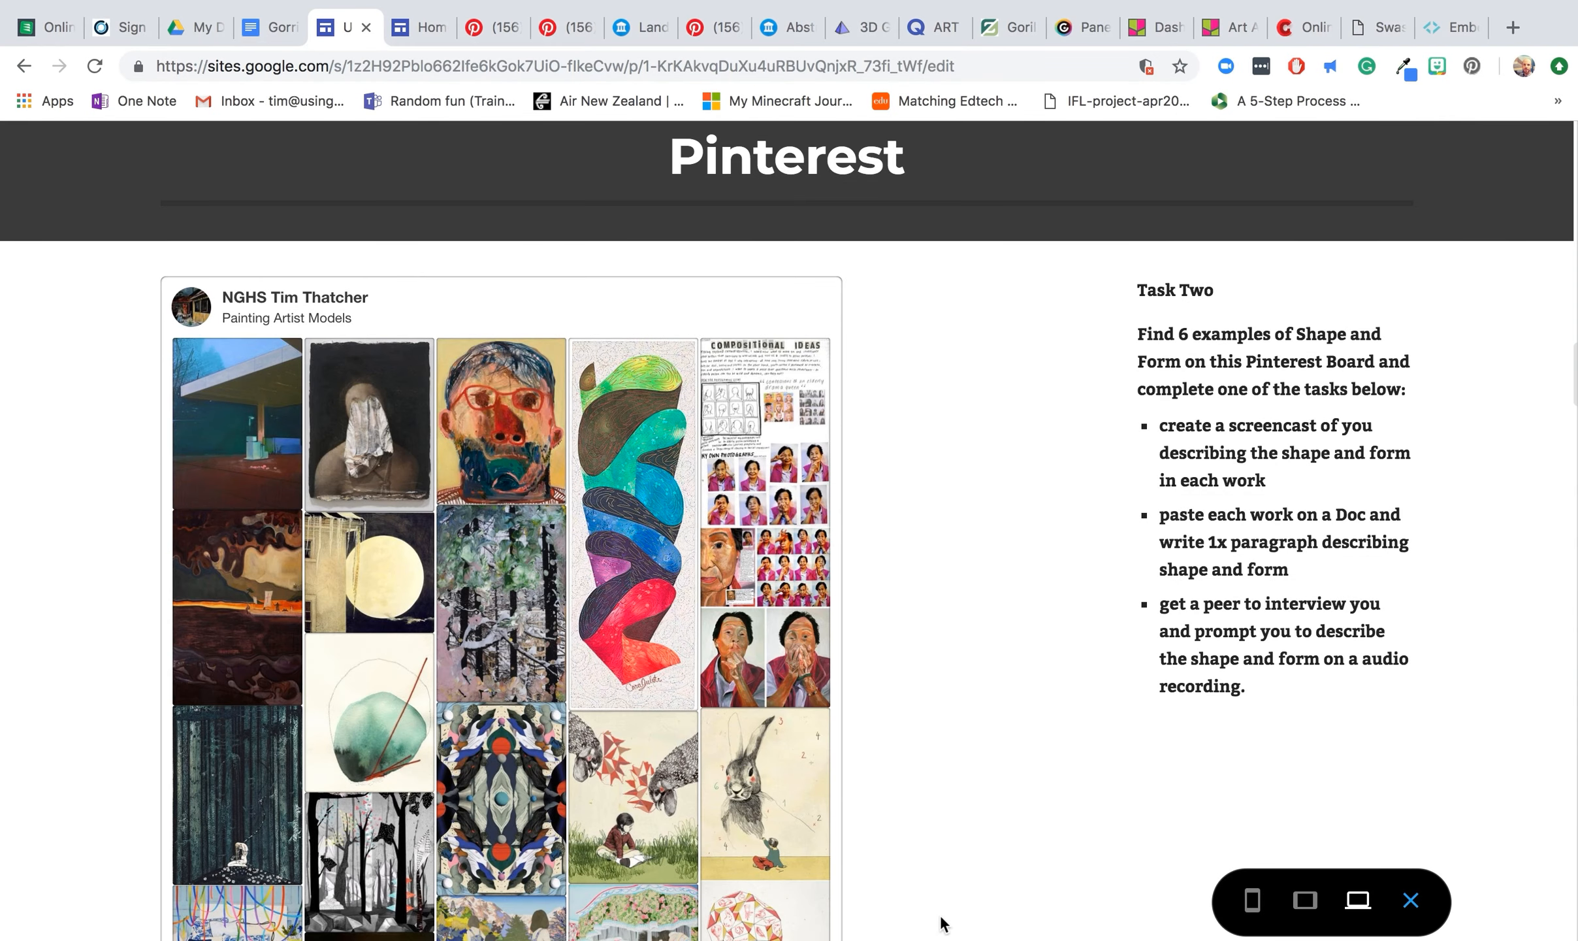
# Browse the embedded Painting Artist Models Pinterest board in the site preview.
pyautogui.scroll(1, 943, 923)
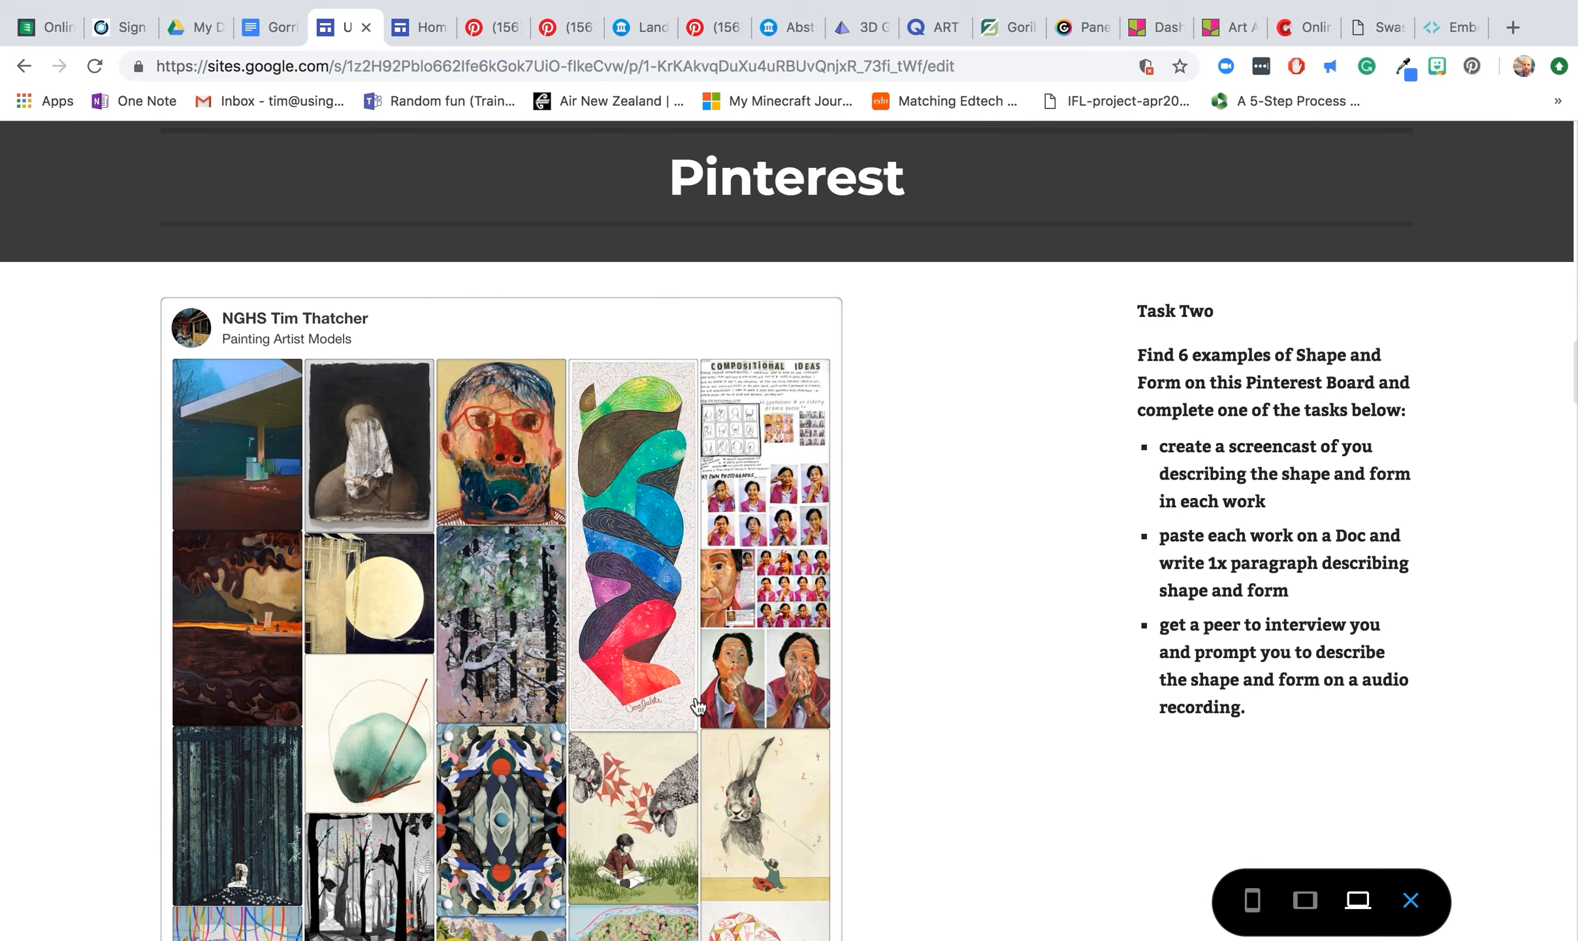
pyautogui.scroll(-15, 698, 706)
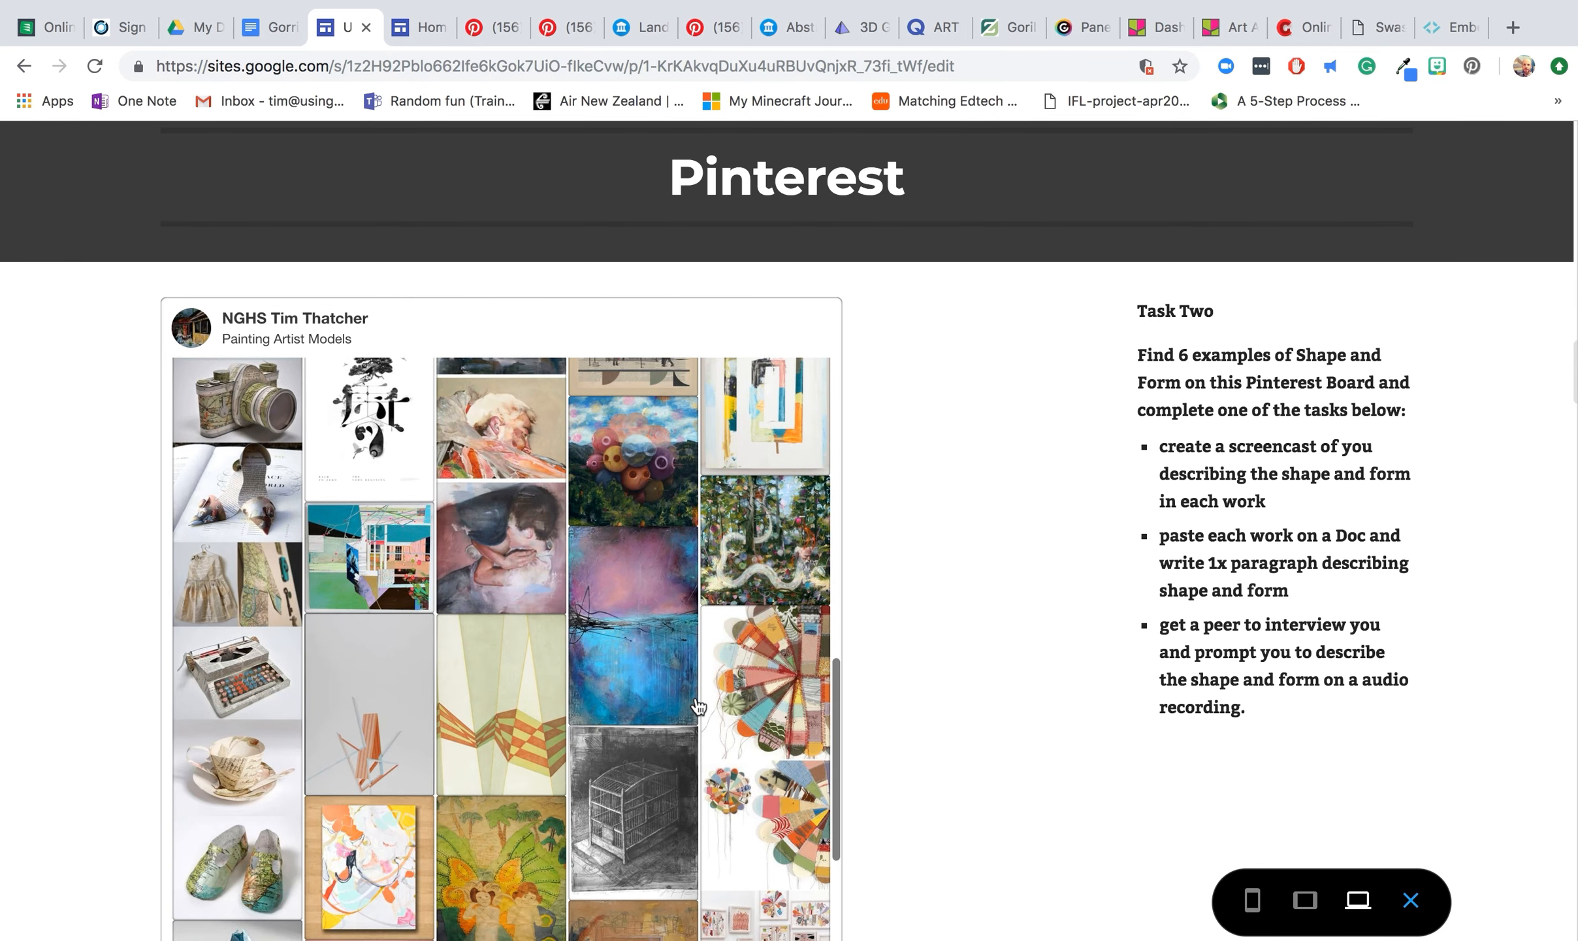
# Look through the embedded Pinterest board in the site preview and open the pin of the portrait with red glasses.
pyautogui.scroll(-10, 697, 706)
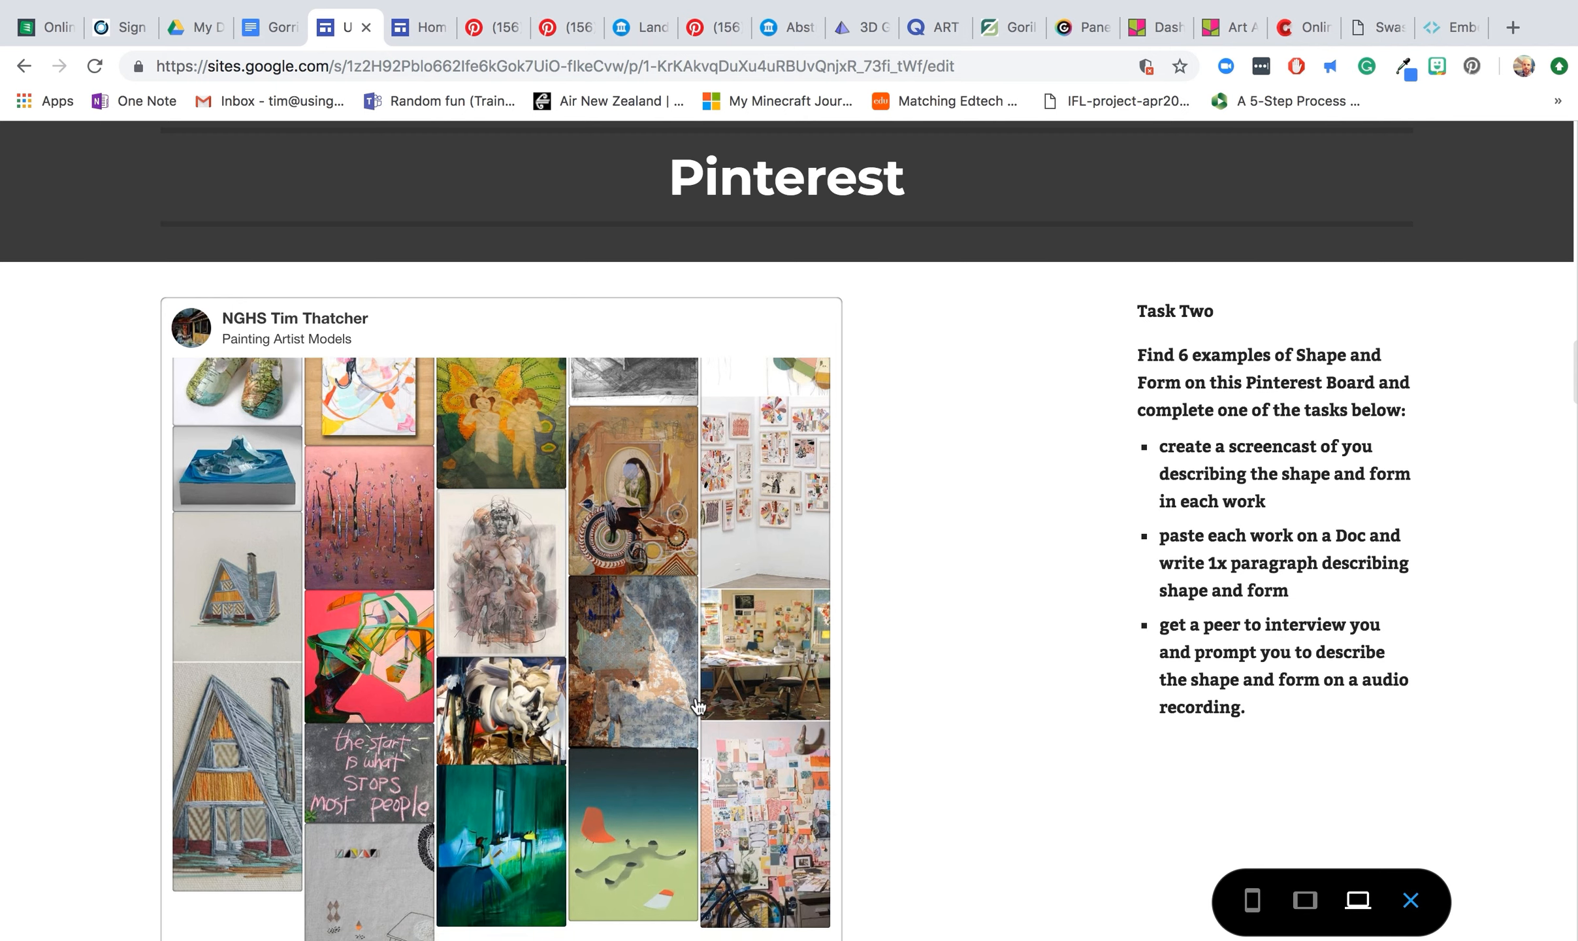
pyautogui.scroll(10, 698, 707)
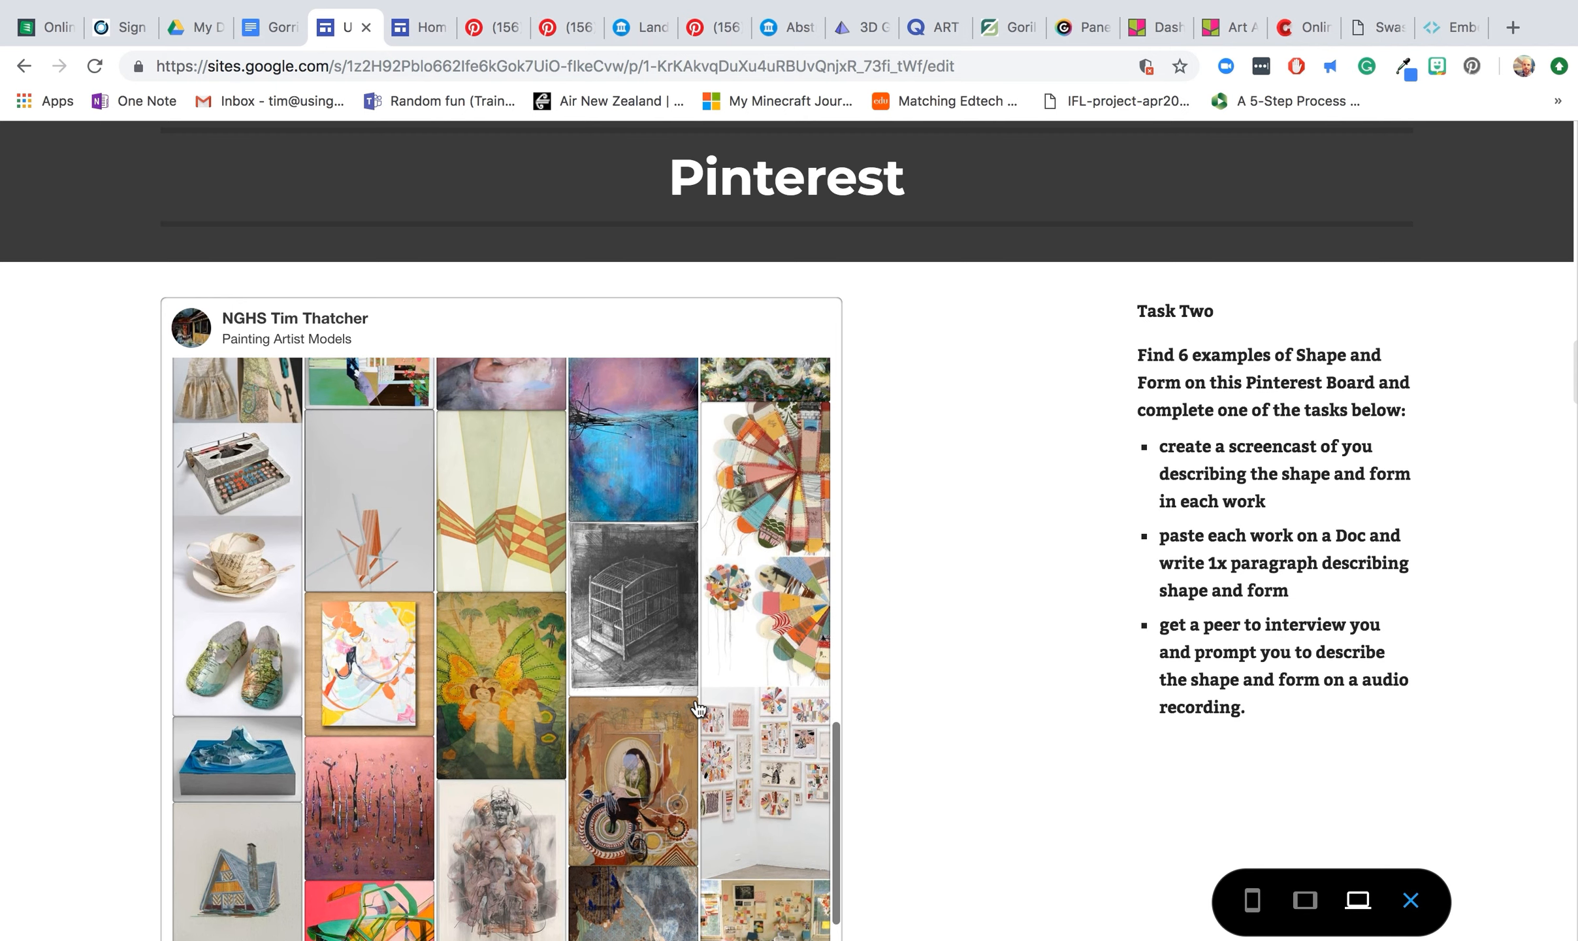
pyautogui.scroll(5, 698, 707)
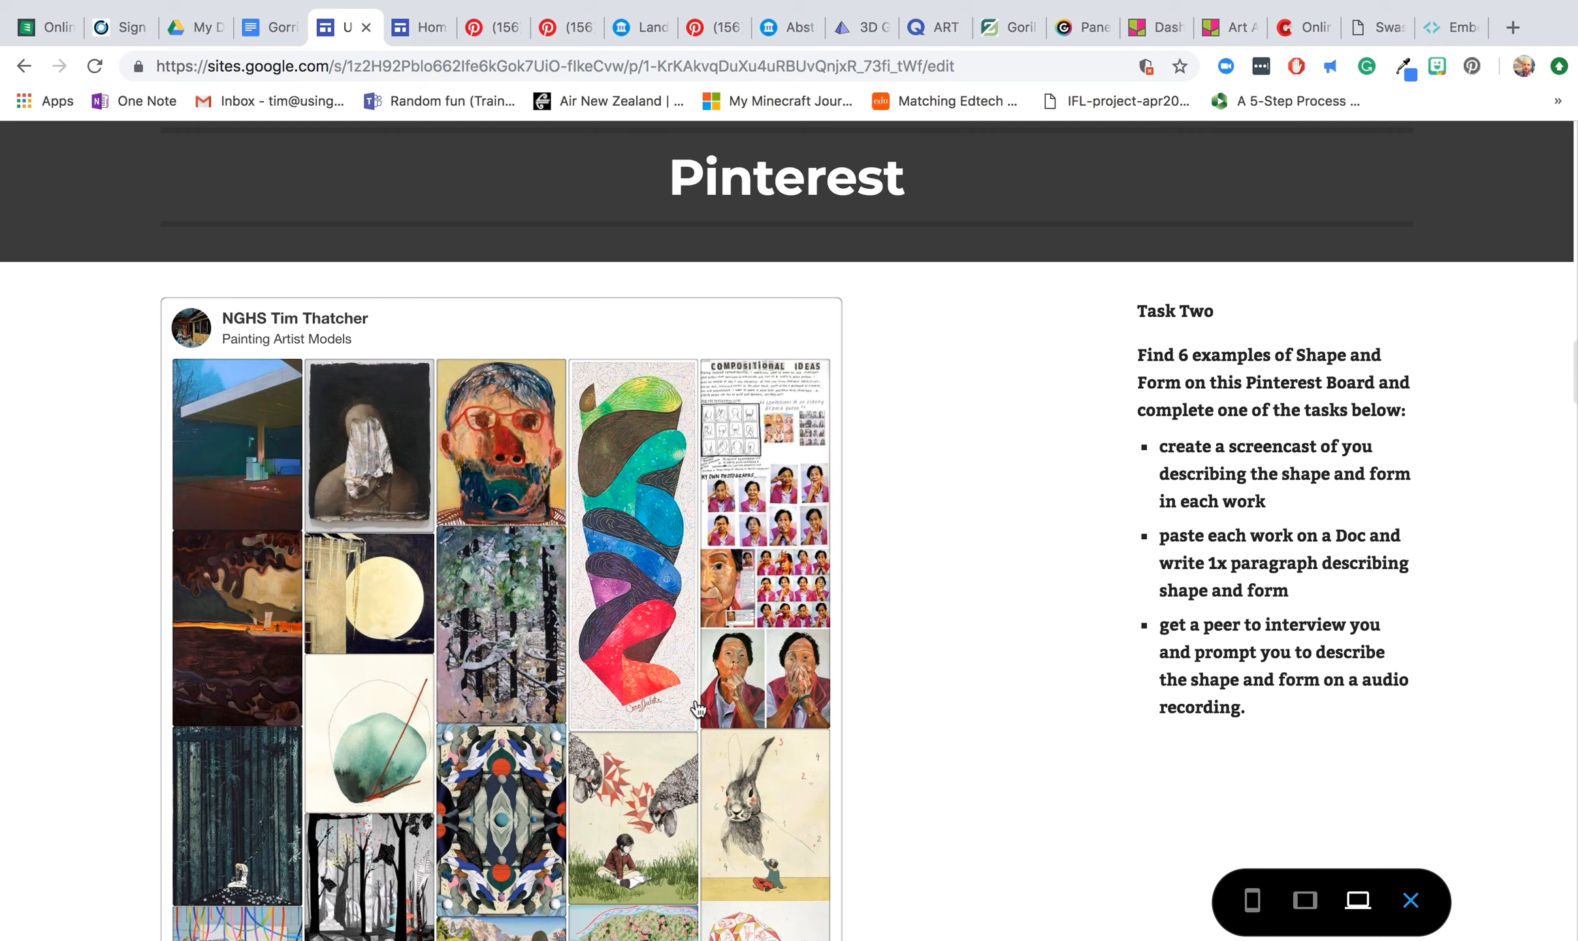
pyautogui.scroll(5, 699, 686)
pyautogui.click(520, 446)
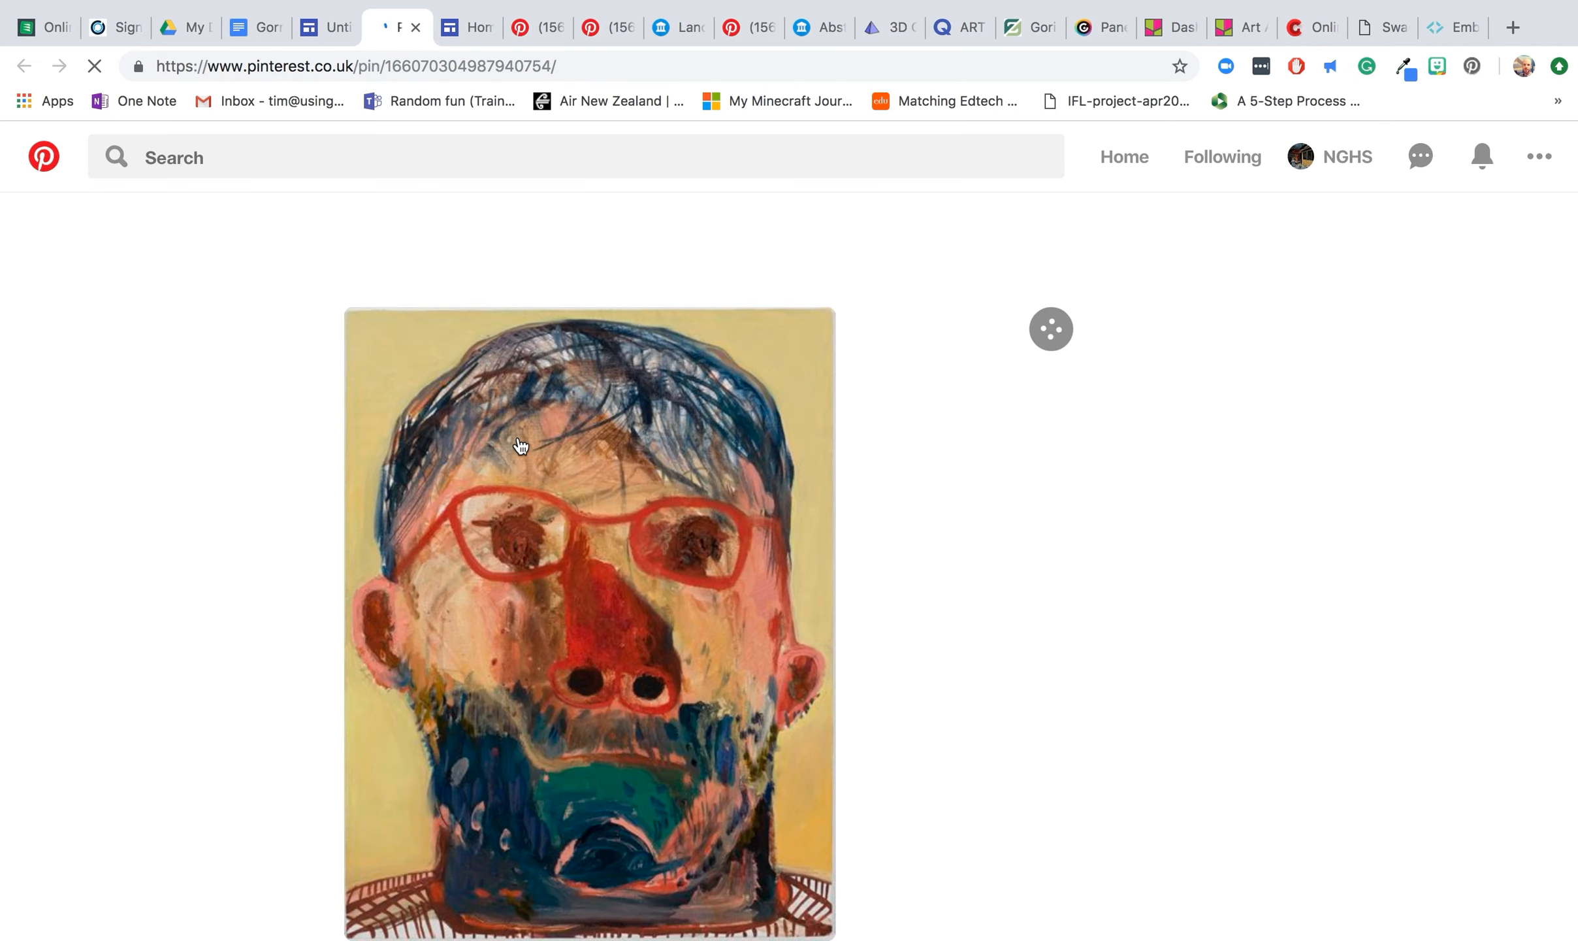
# Switch to the published site and browse the Painting Artist Models board embedded in its Pinterest section.
pyautogui.click(450, 30)
pyautogui.scroll(3, 544, 699)
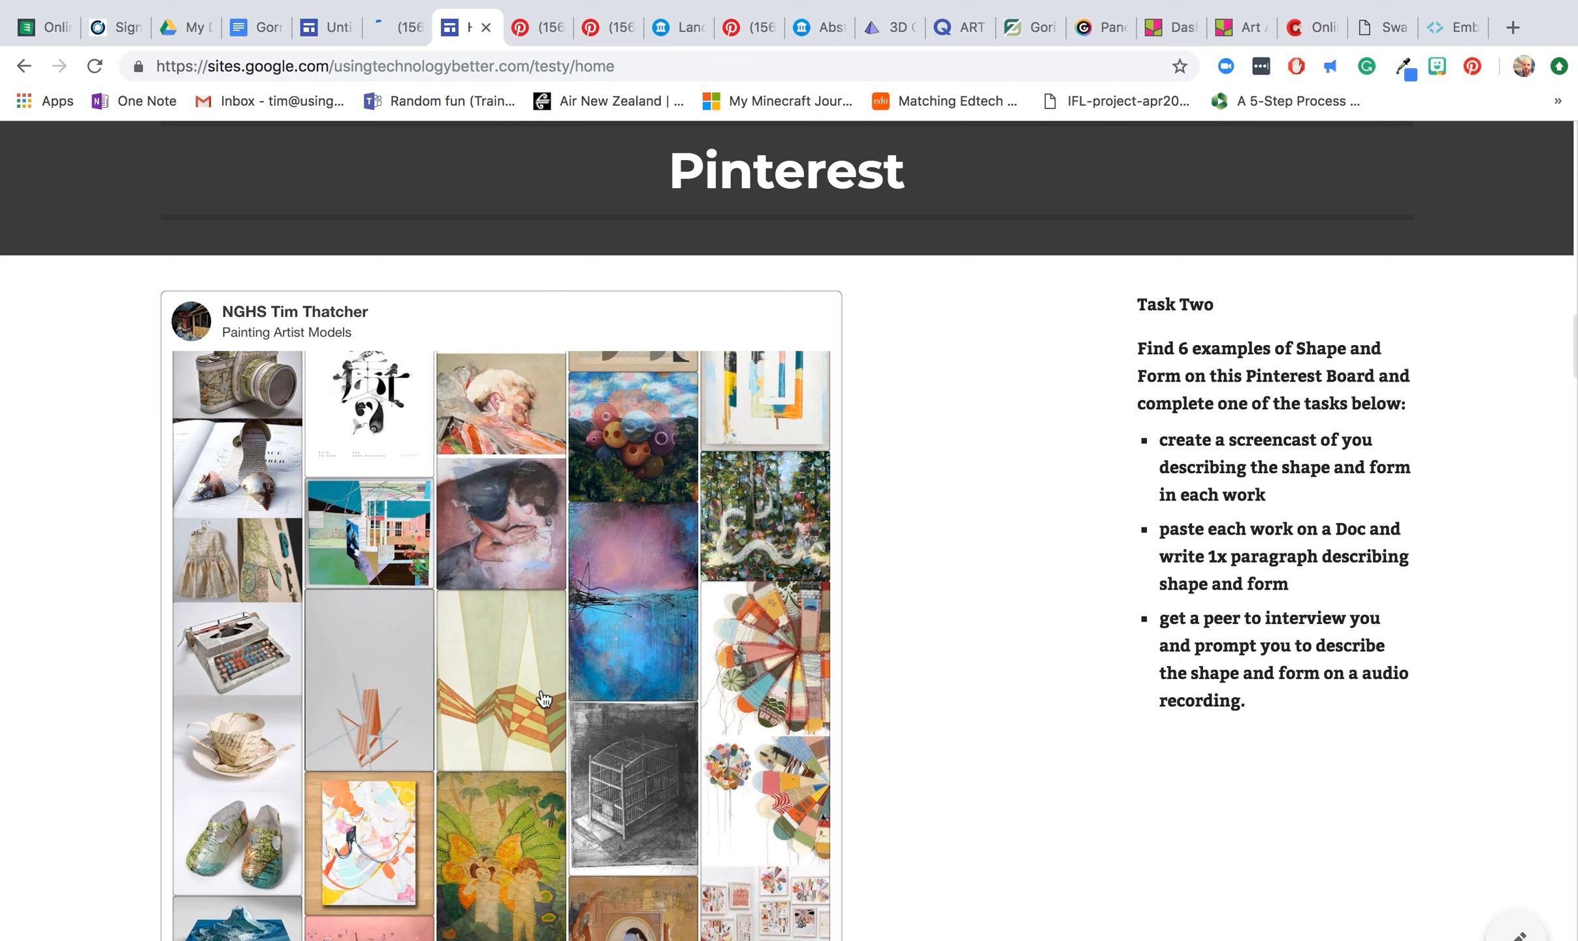
pyautogui.scroll(-8, 544, 699)
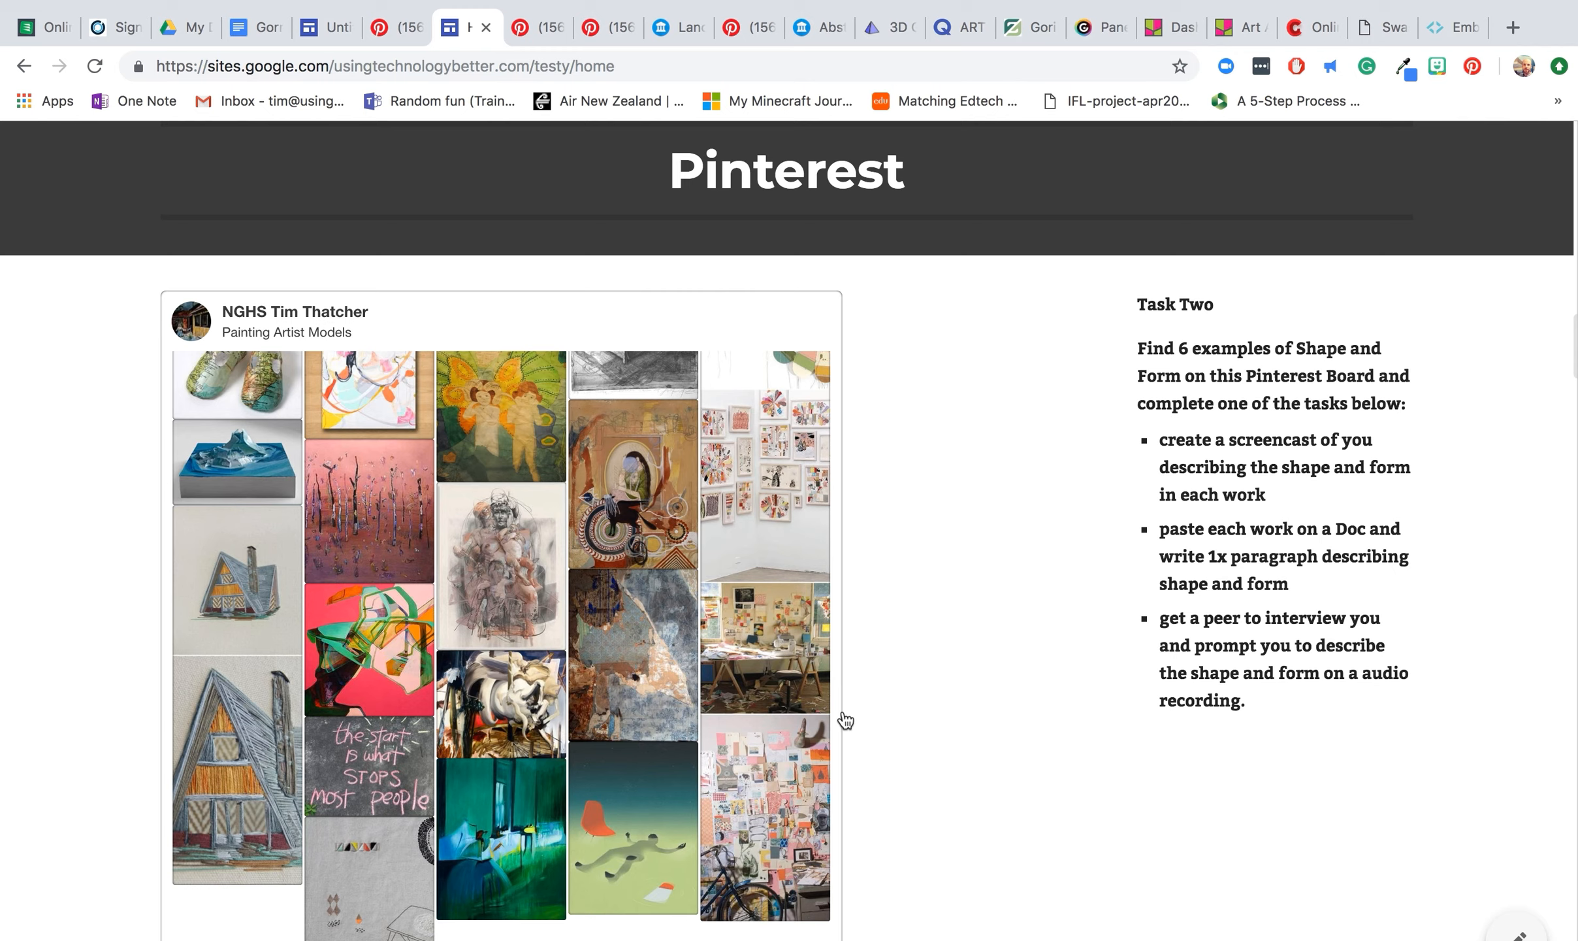
pyautogui.scroll(4, 778, 727)
pyautogui.scroll(10, 777, 726)
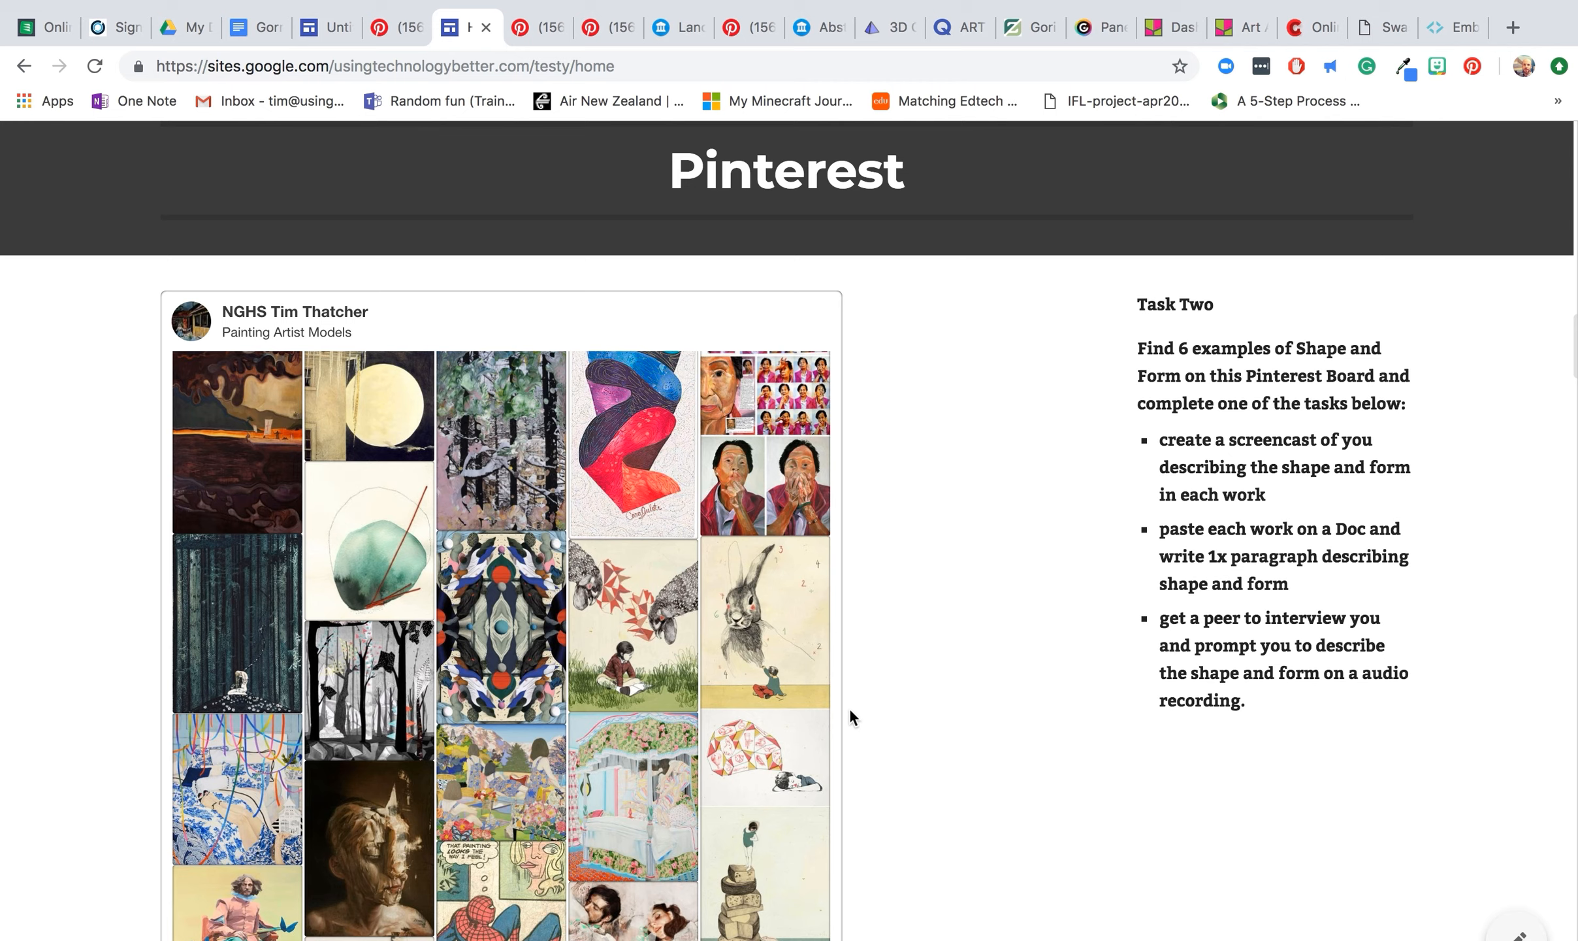
# Switch to the Painting Artist Models board on Pinterest and dismiss its open sharing pop-up.
pyautogui.click(533, 36)
pyautogui.click(592, 32)
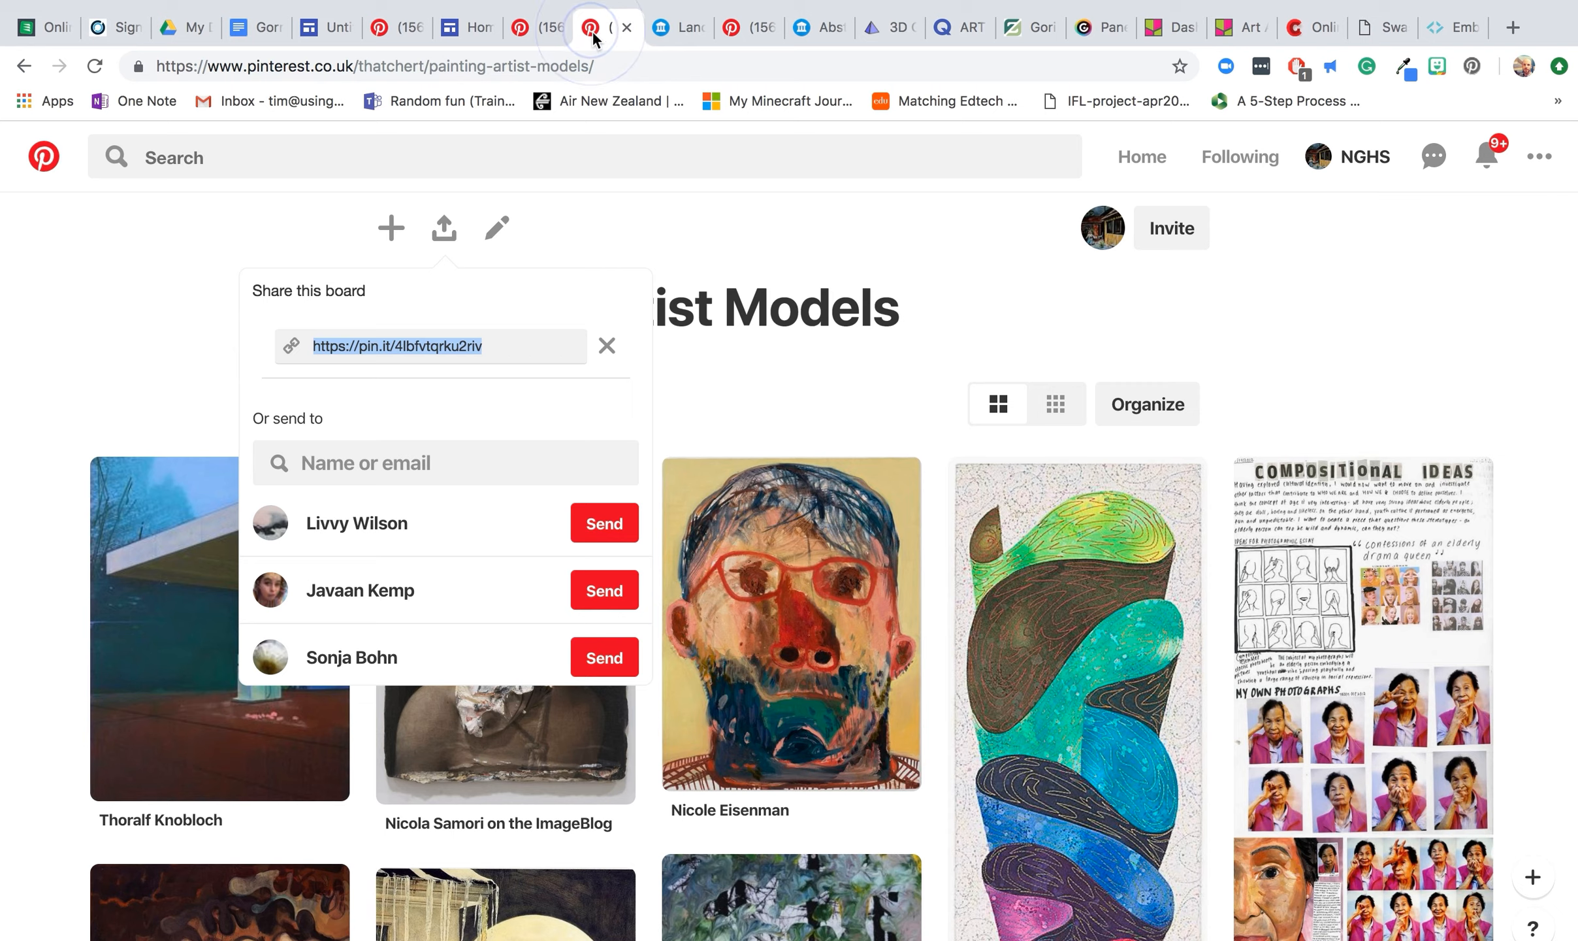
pyautogui.click(1385, 370)
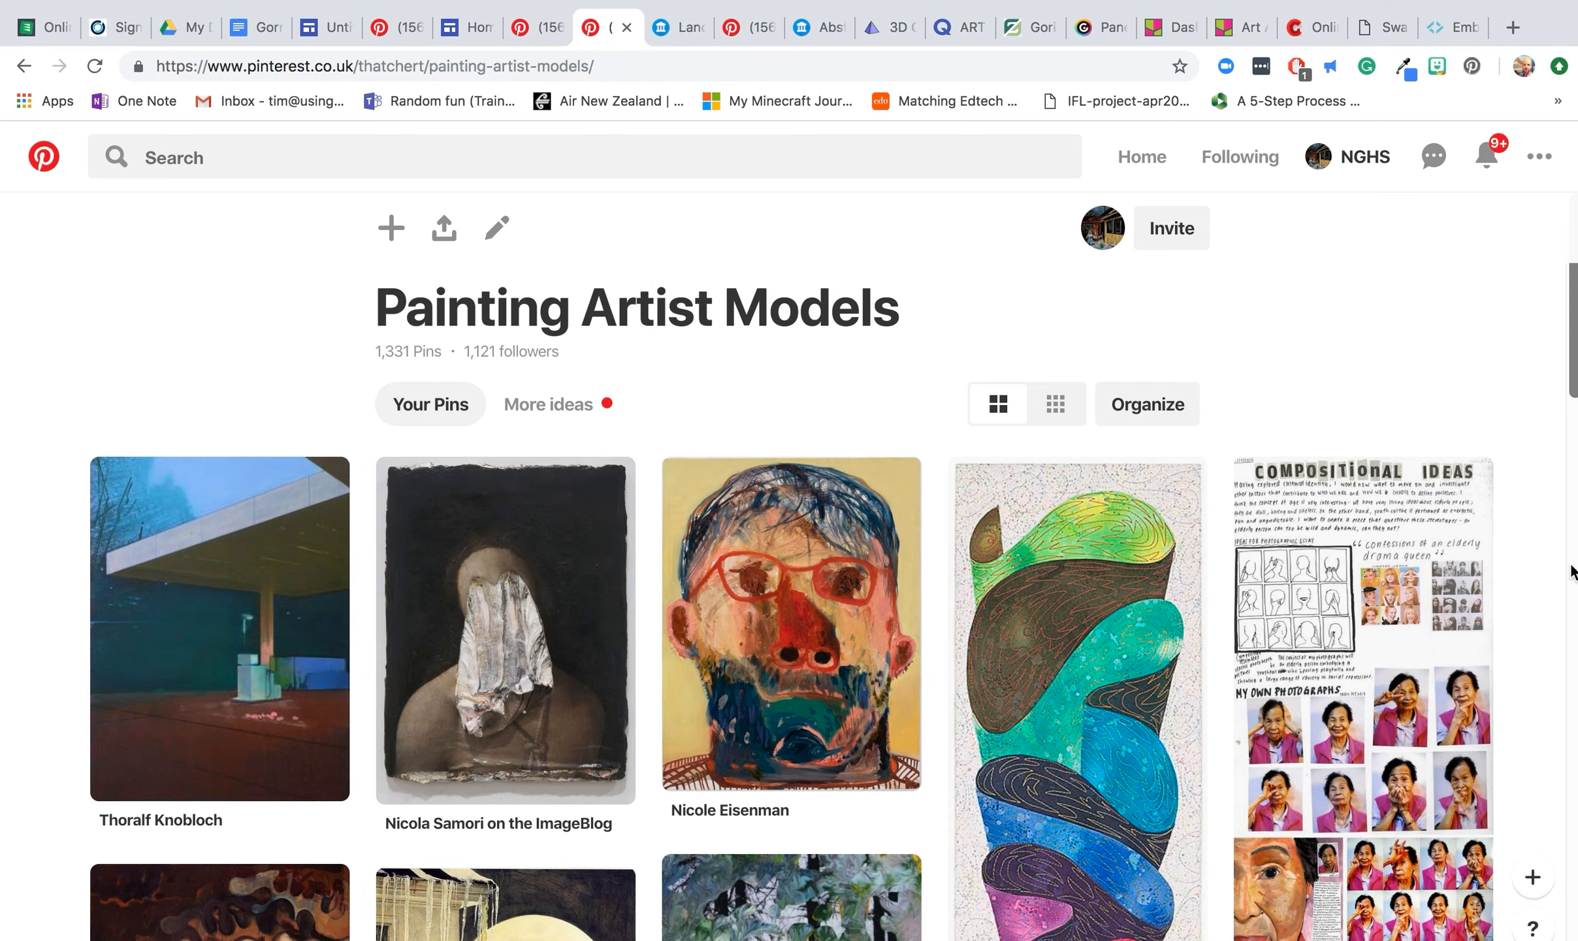
# Generate a share link for the Painting Artist Models board and copy it to the clipboard.
pyautogui.scroll(5, 564, 257)
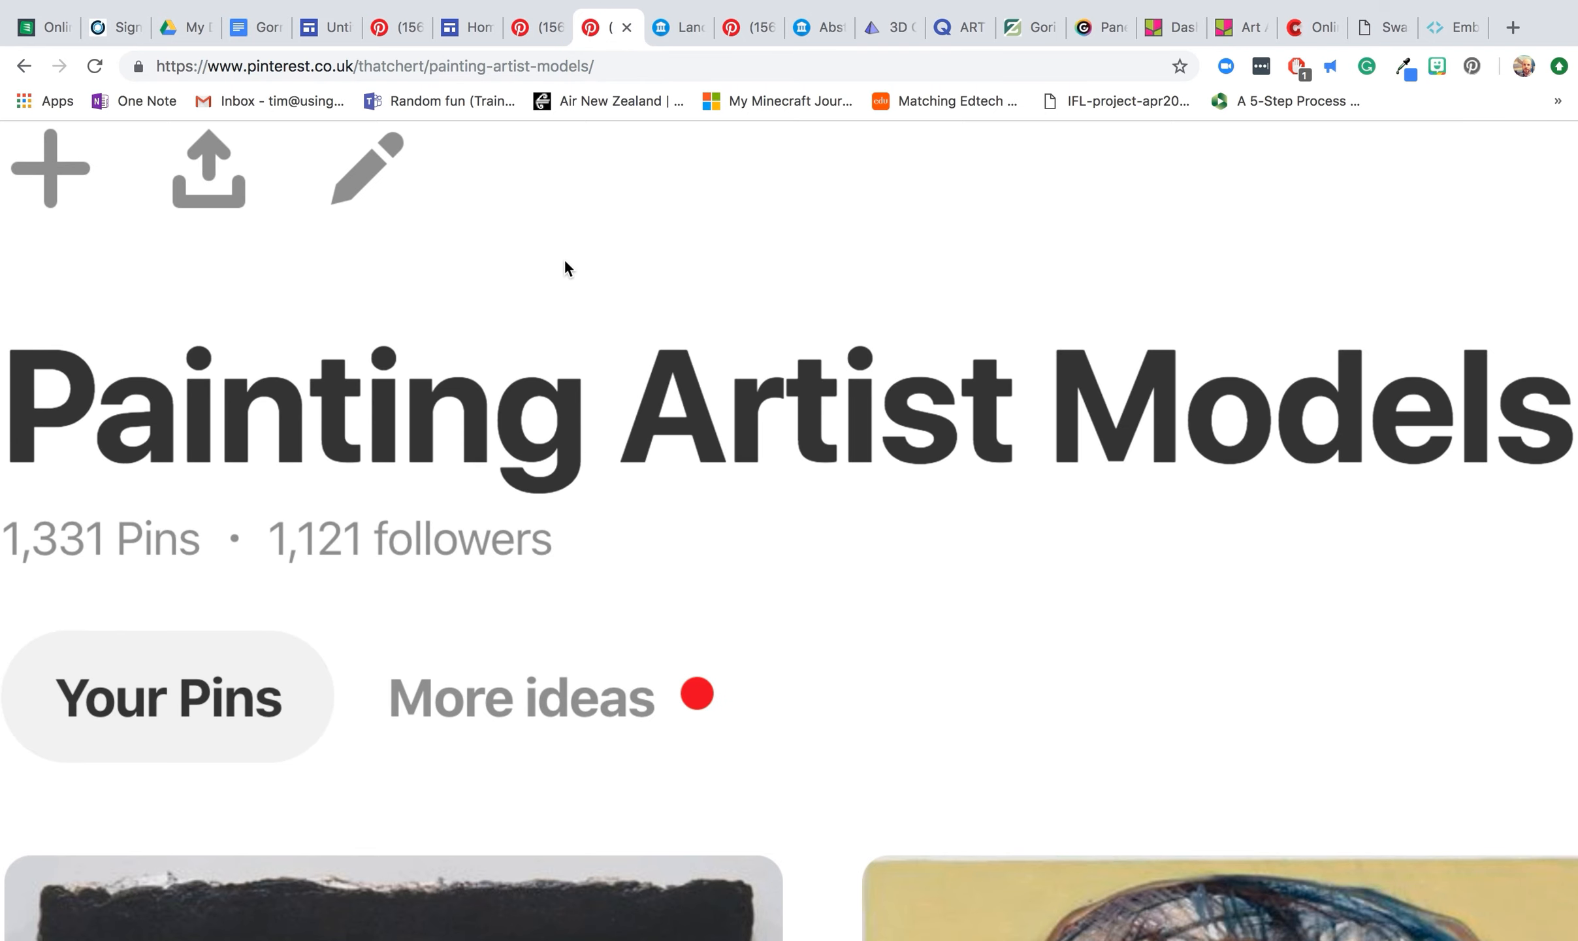
pyautogui.hscroll(-3, 565, 258)
pyautogui.scroll(1, 565, 260)
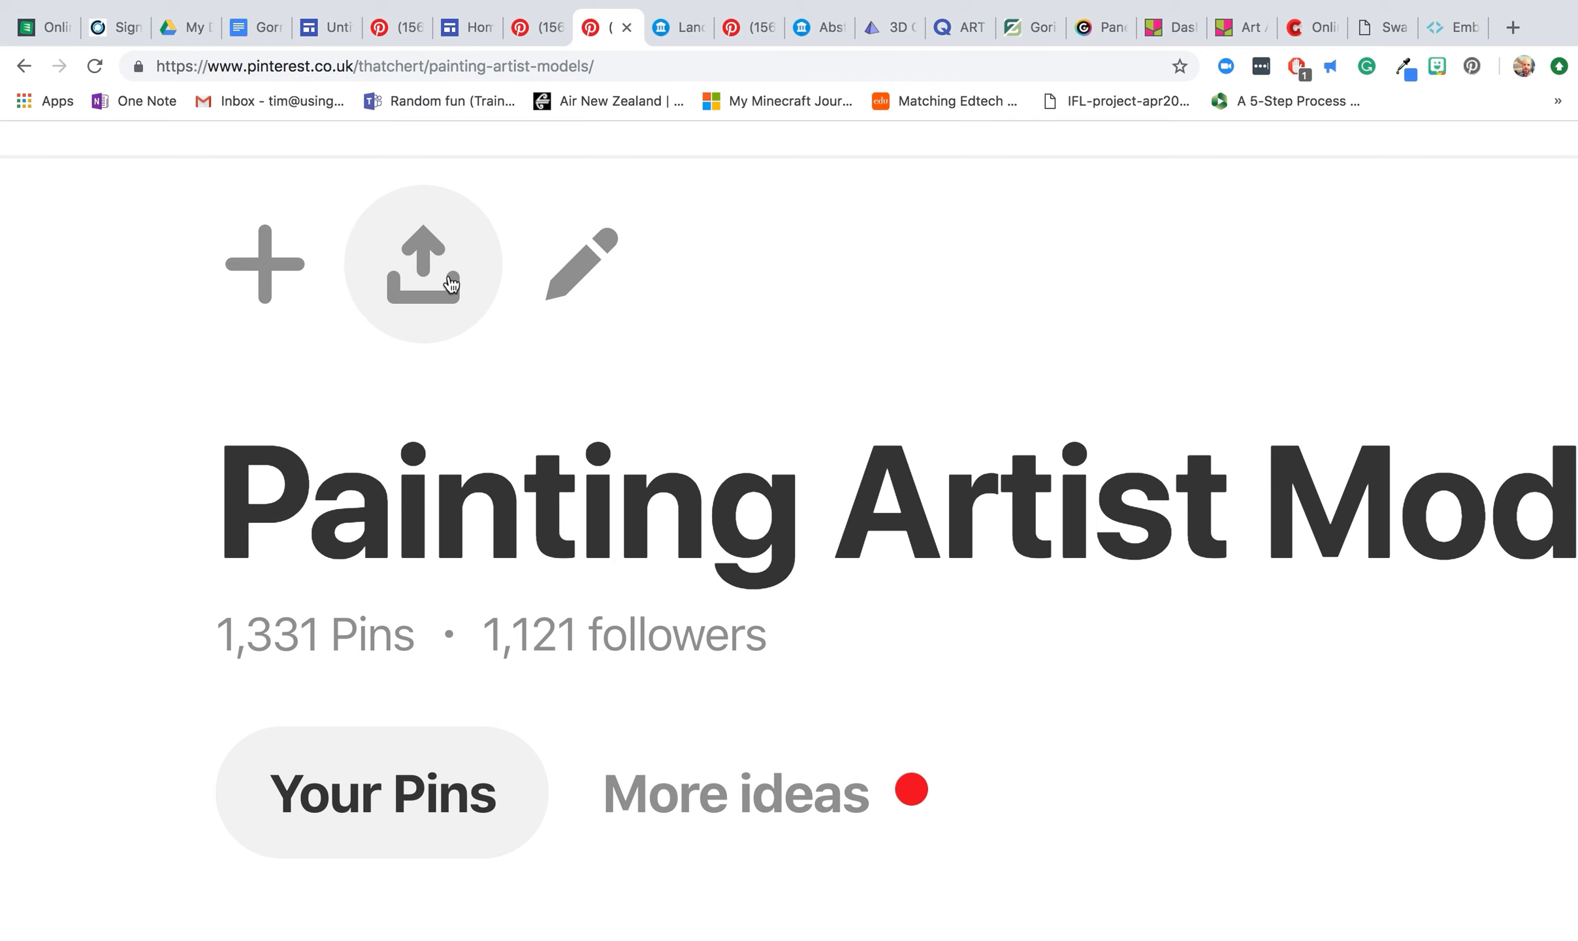
pyautogui.click(451, 282)
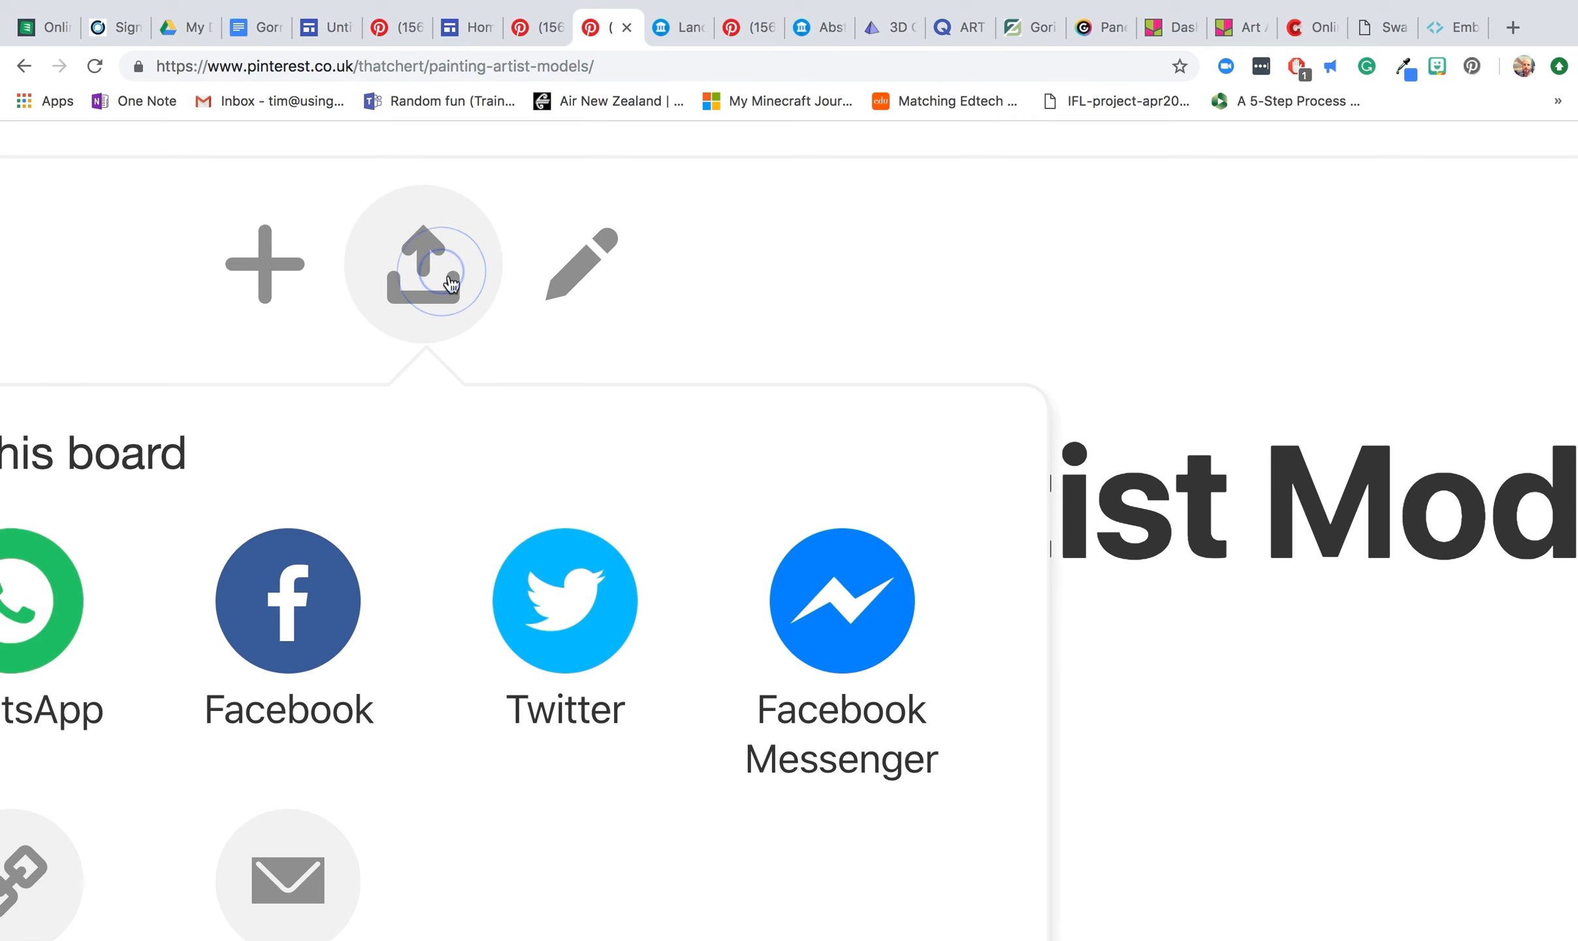
pyautogui.scroll(-2, 839, 343)
pyautogui.hscroll(-5, 839, 342)
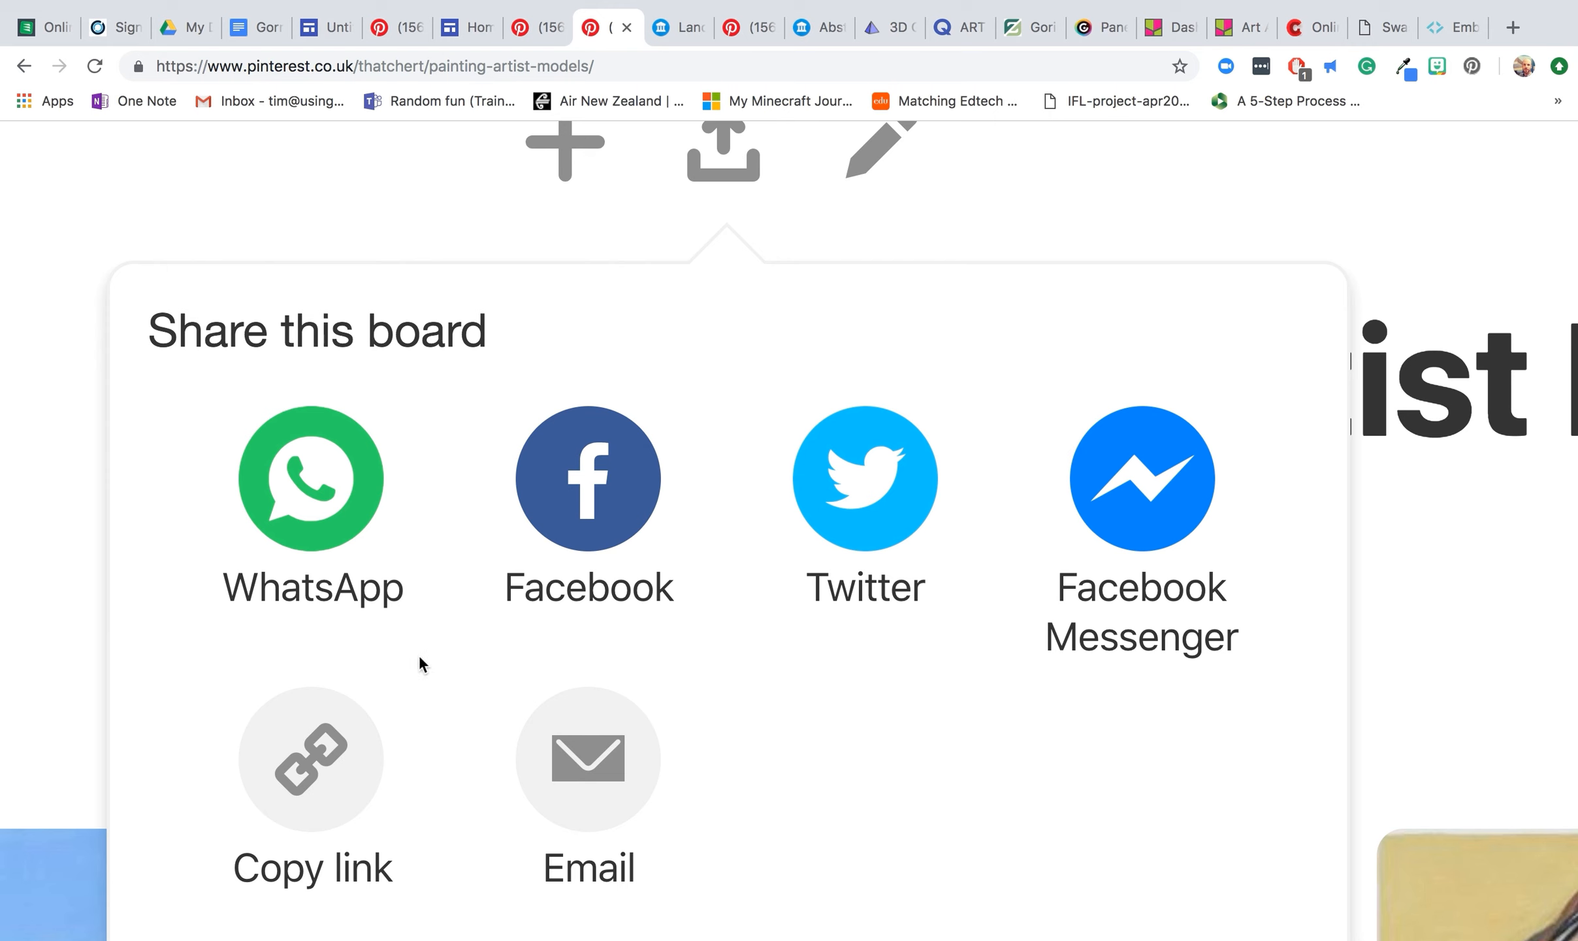
pyautogui.click(330, 770)
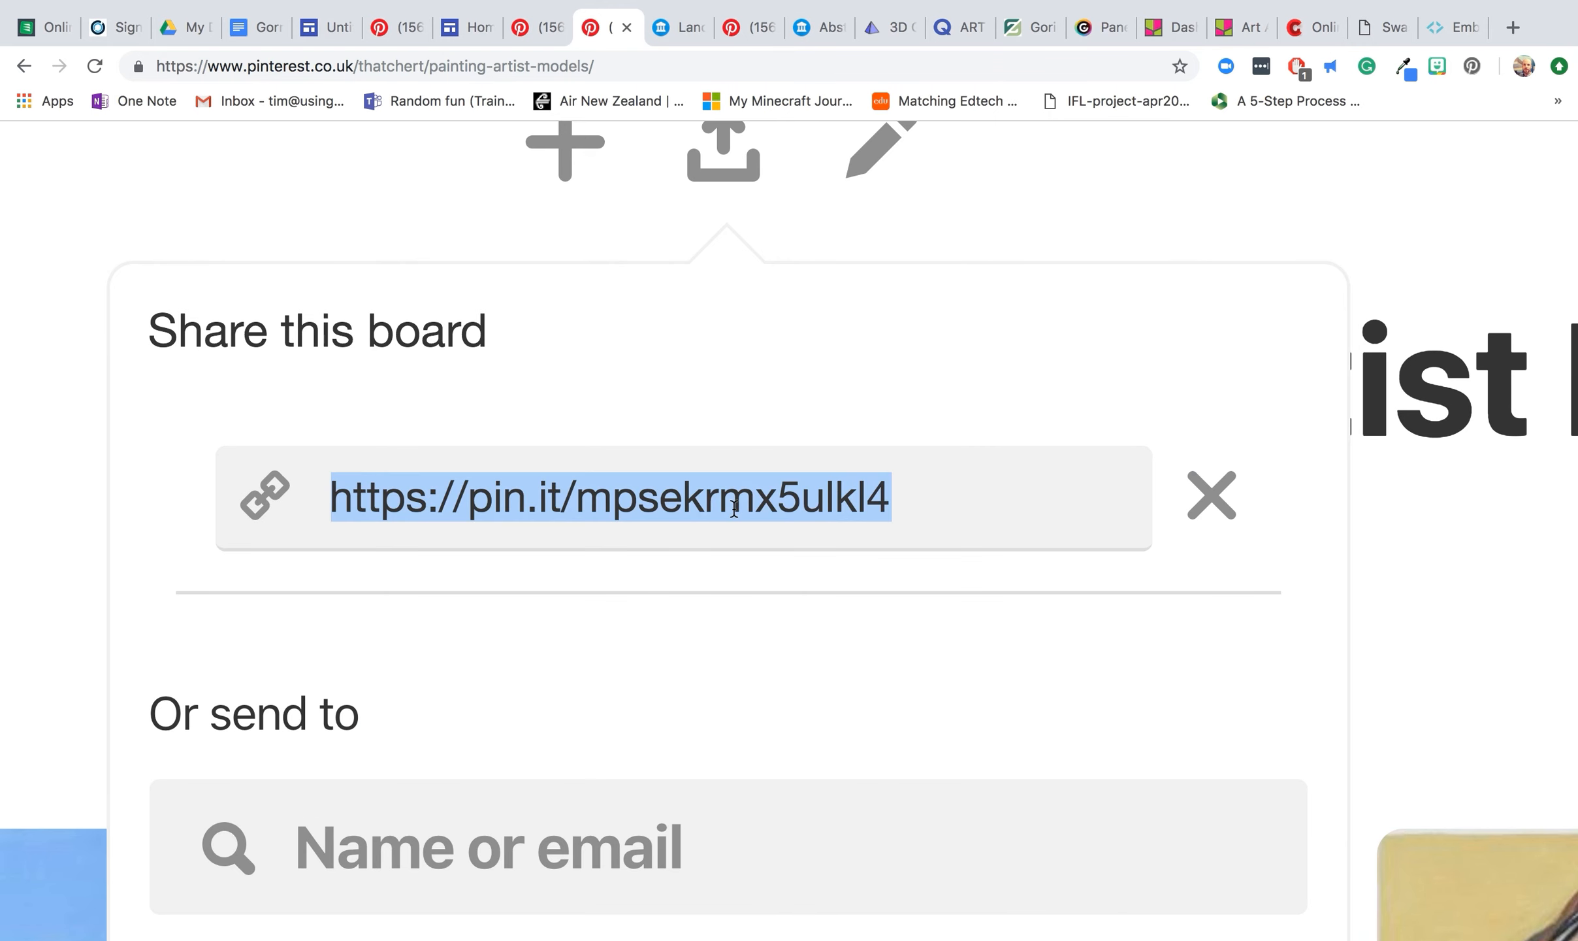
pyautogui.press('super+c')
pyautogui.scroll(-5, 735, 506)
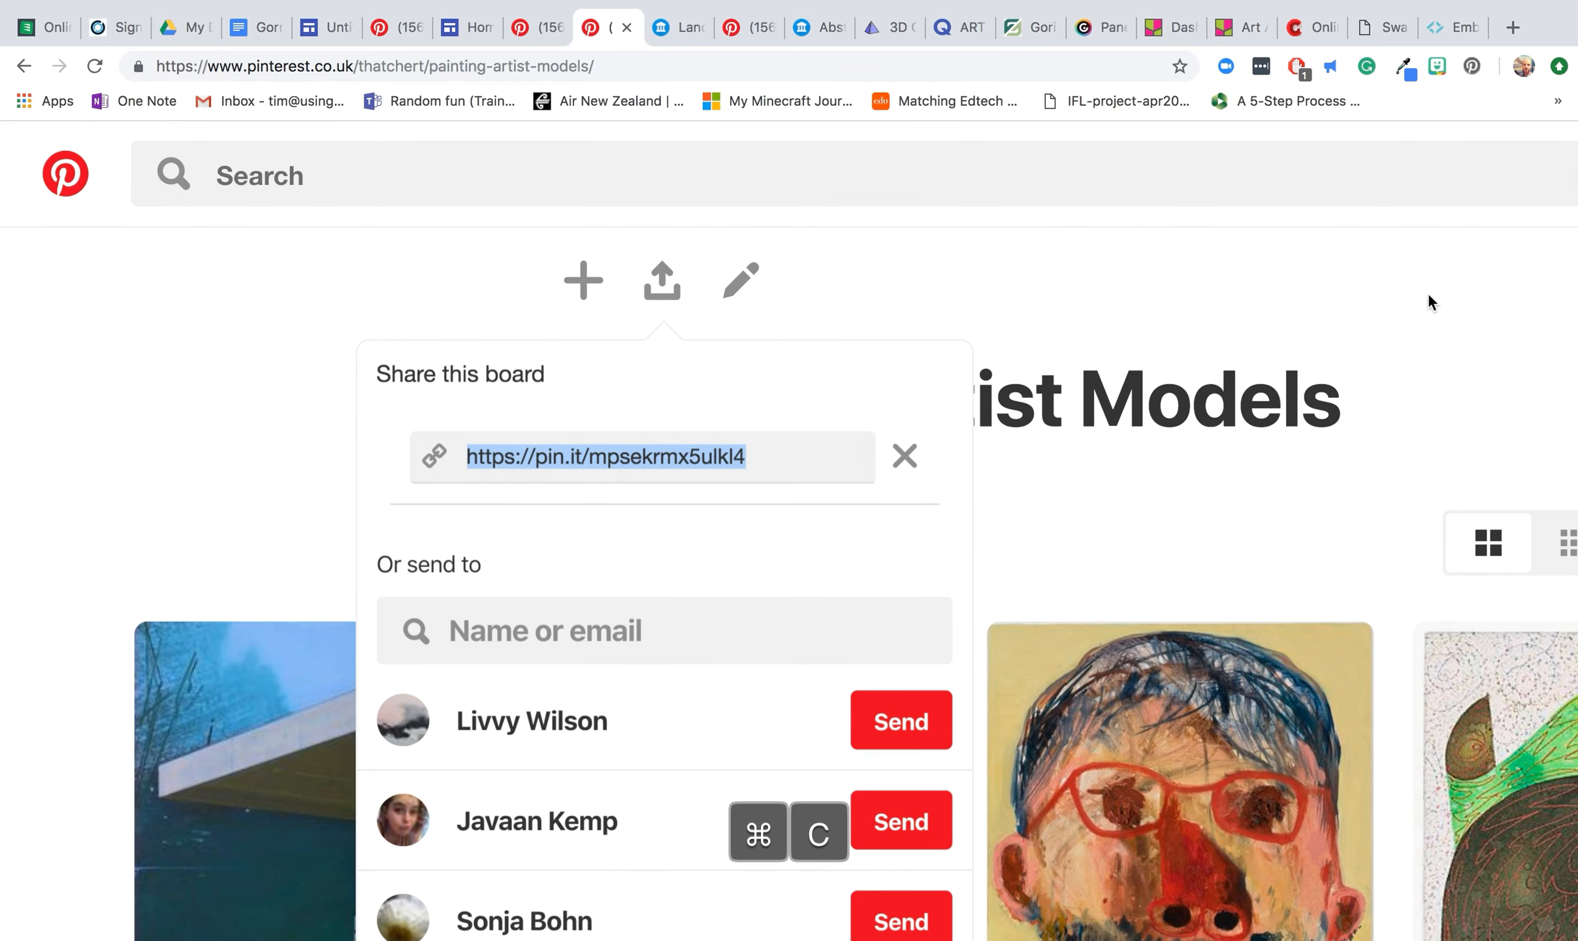
pyautogui.click(1458, 28)
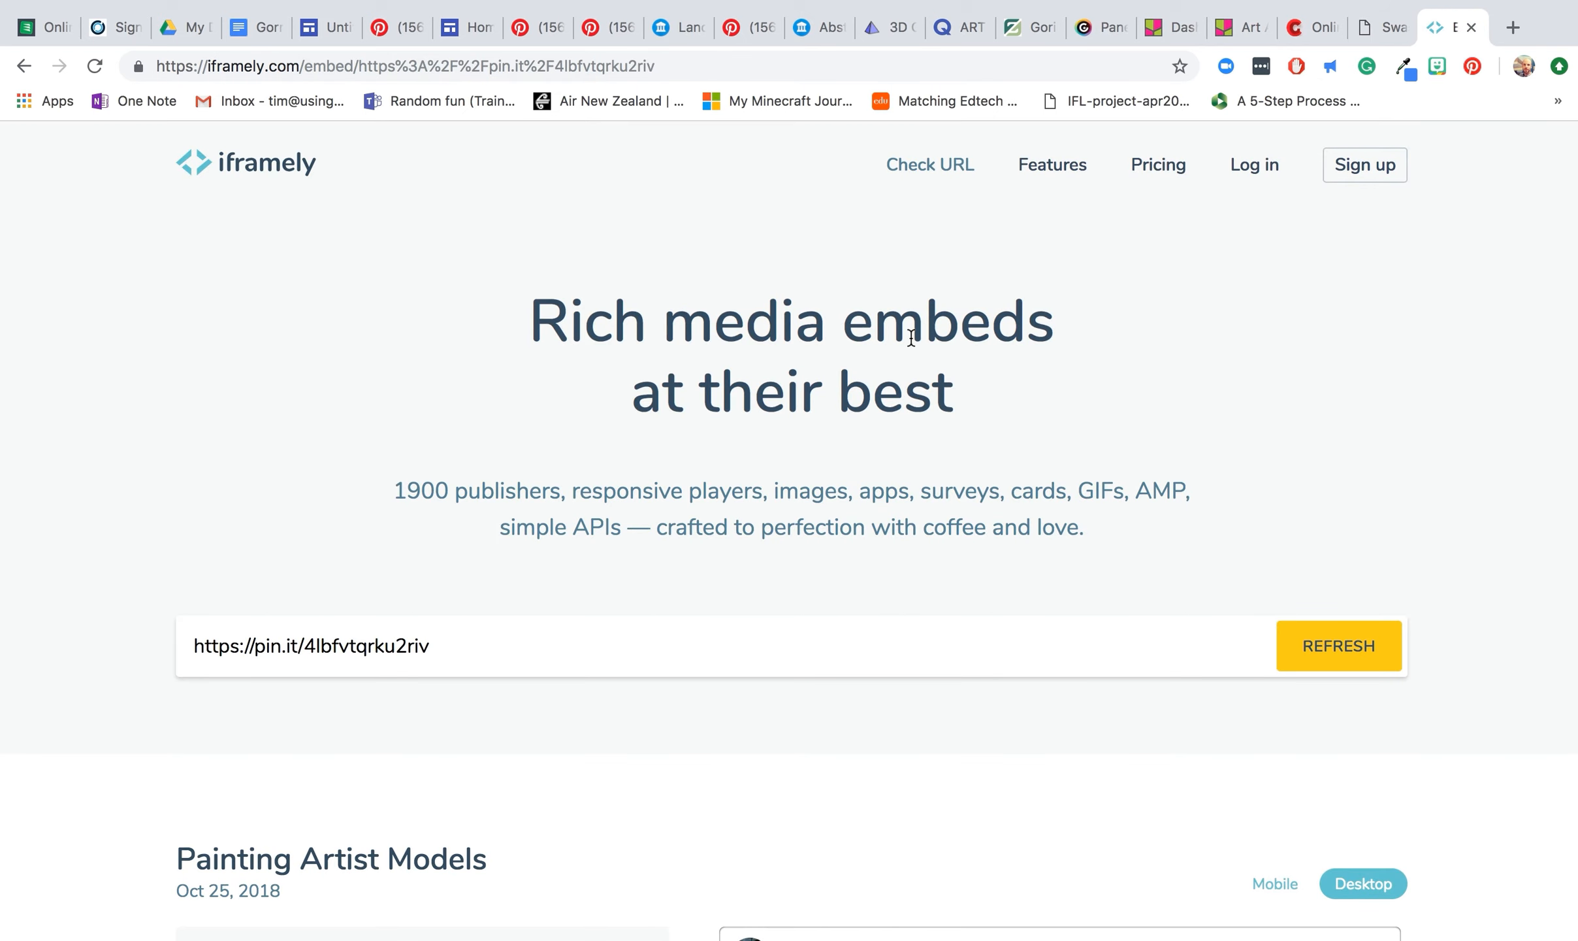
pyautogui.click(637, 642)
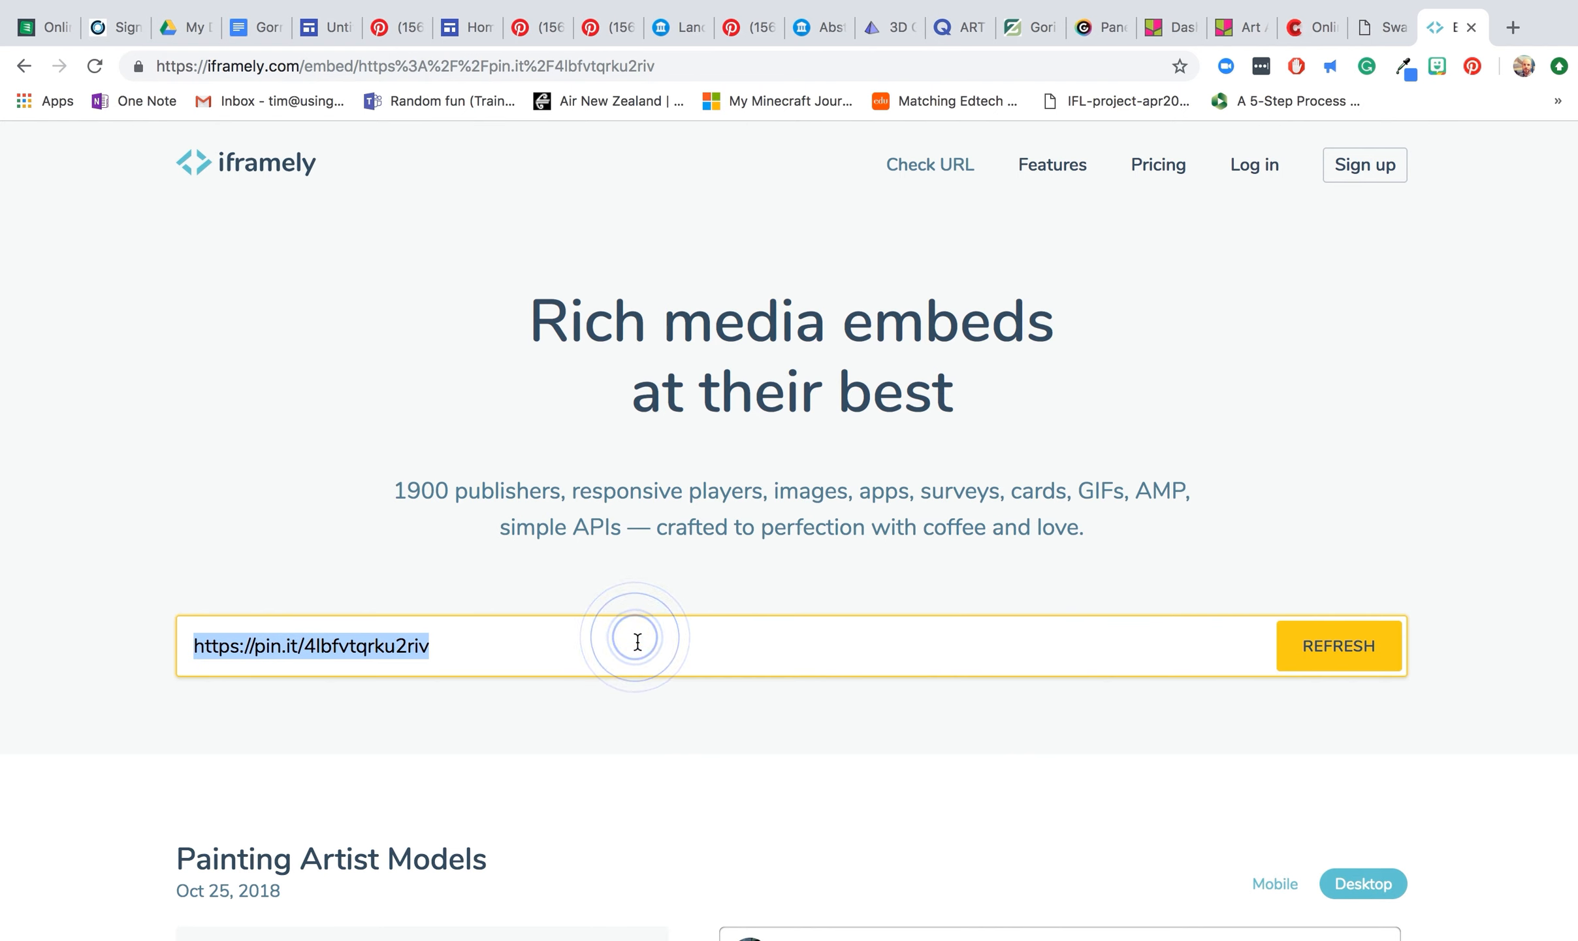
pyautogui.press('super+v')
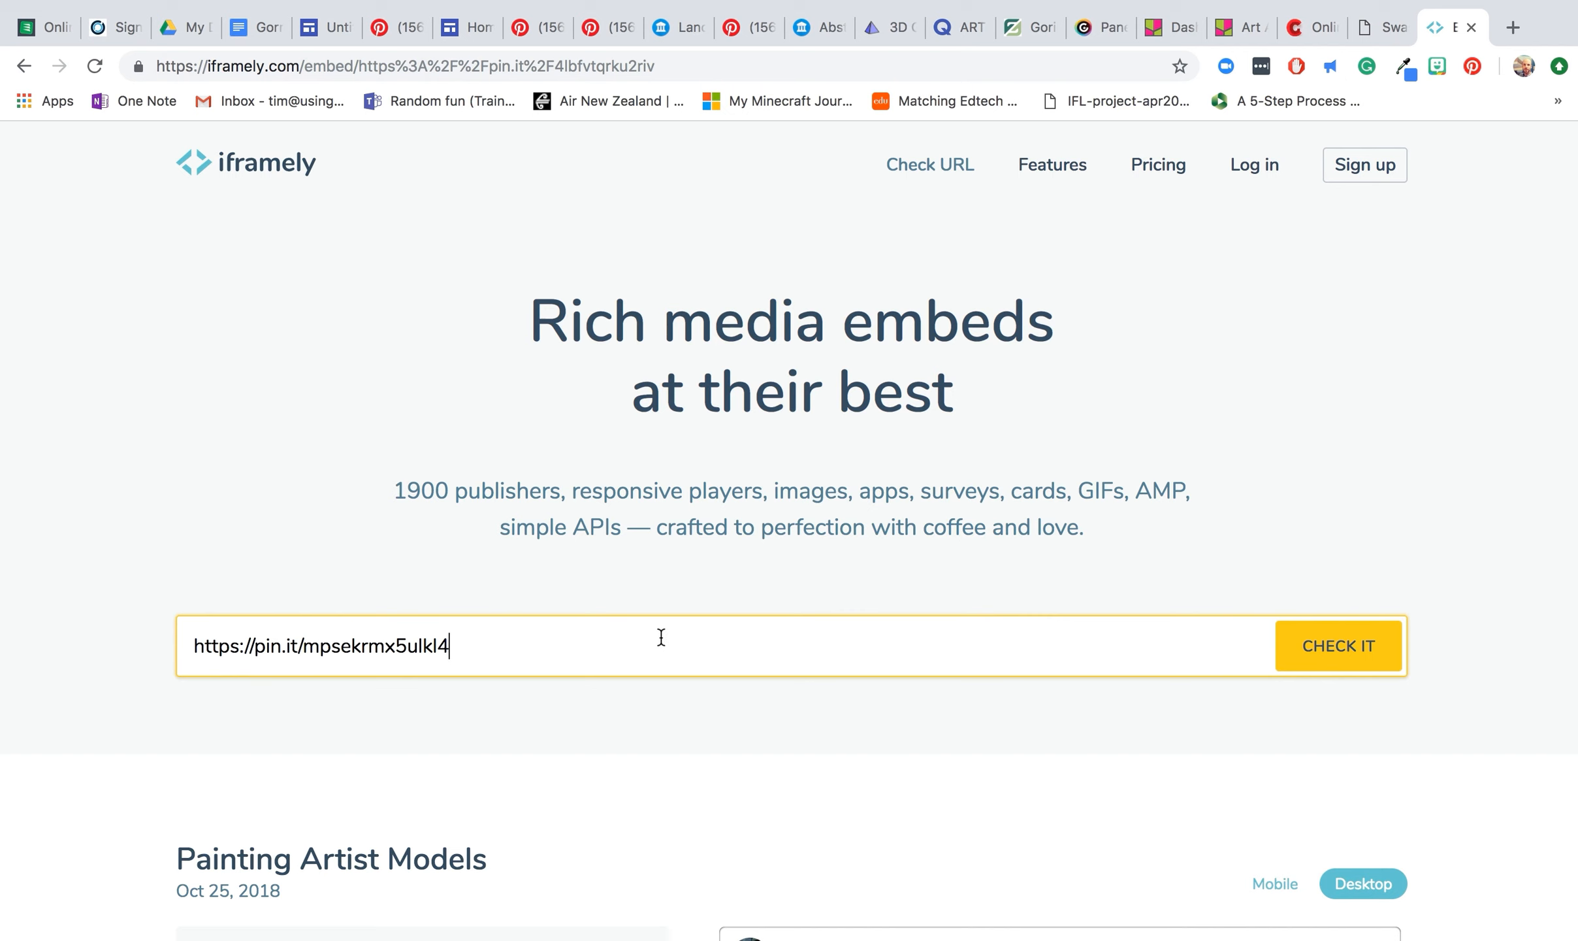
pyautogui.click(1291, 649)
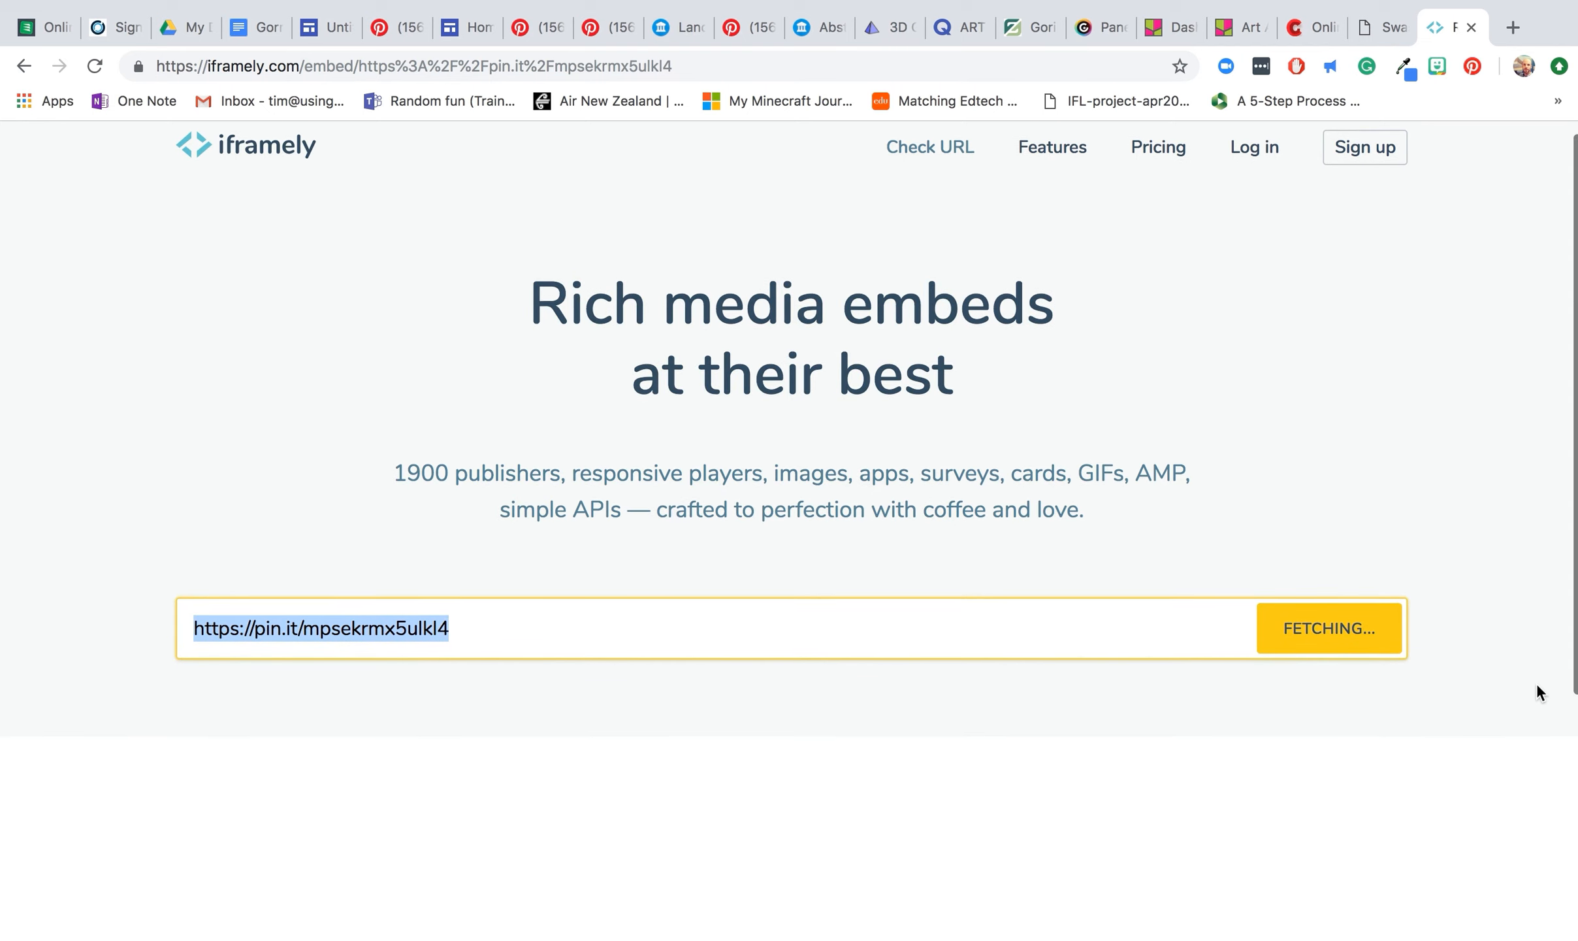
# Review the generated desktop preview of the Painting Artist Models board and copy its embed code.
pyautogui.scroll(-7, 1536, 684)
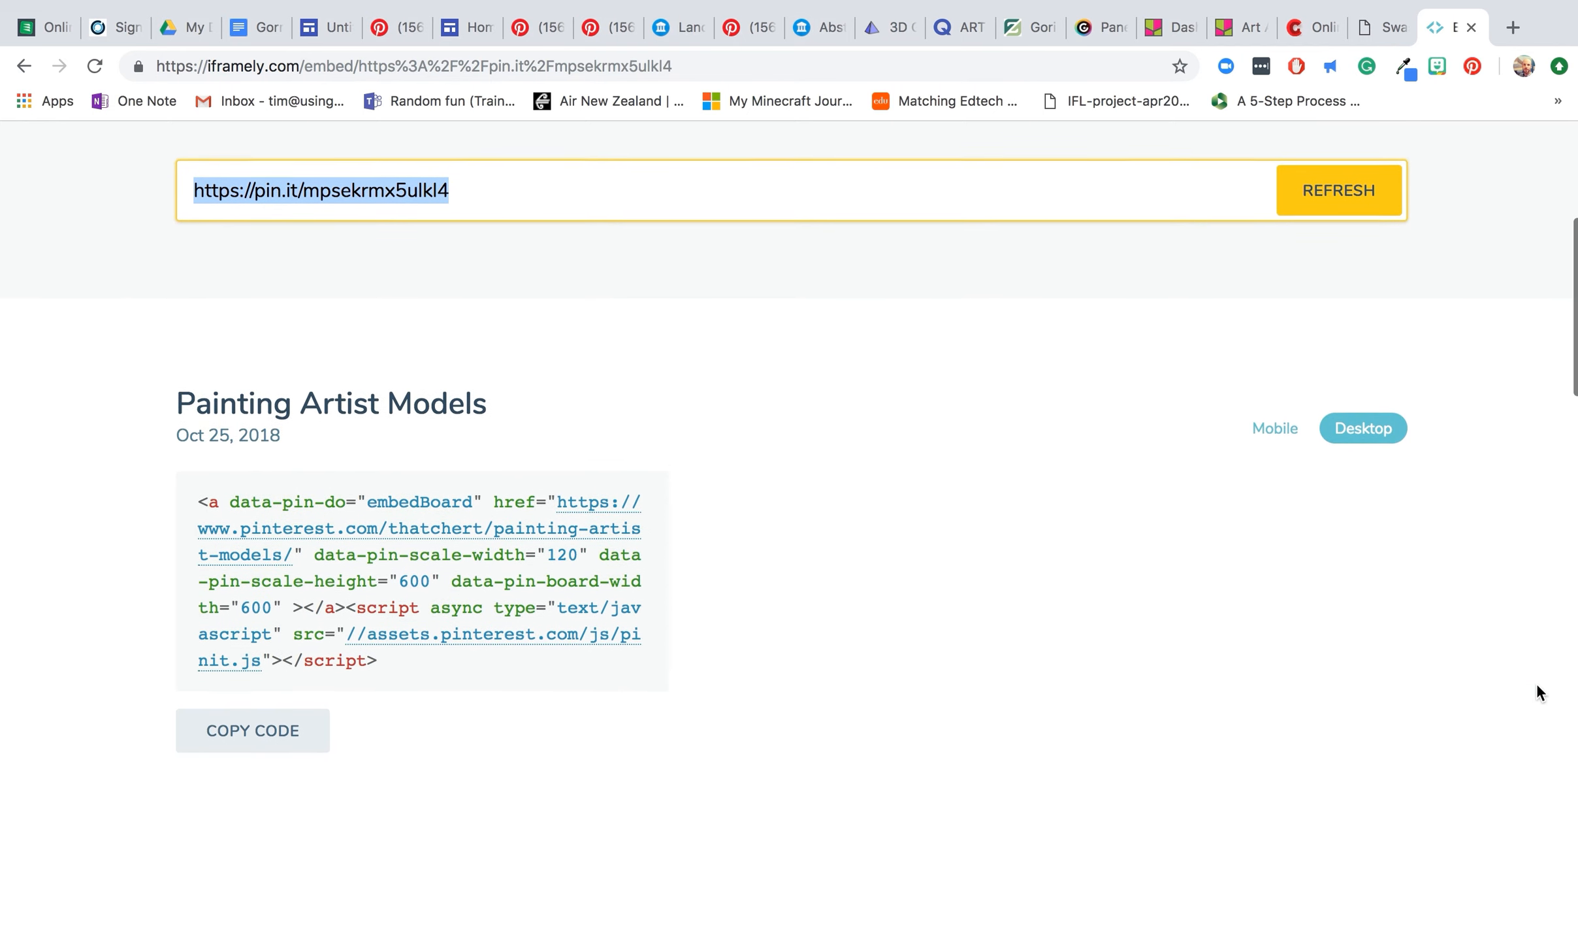
pyautogui.scroll(-1, 1537, 684)
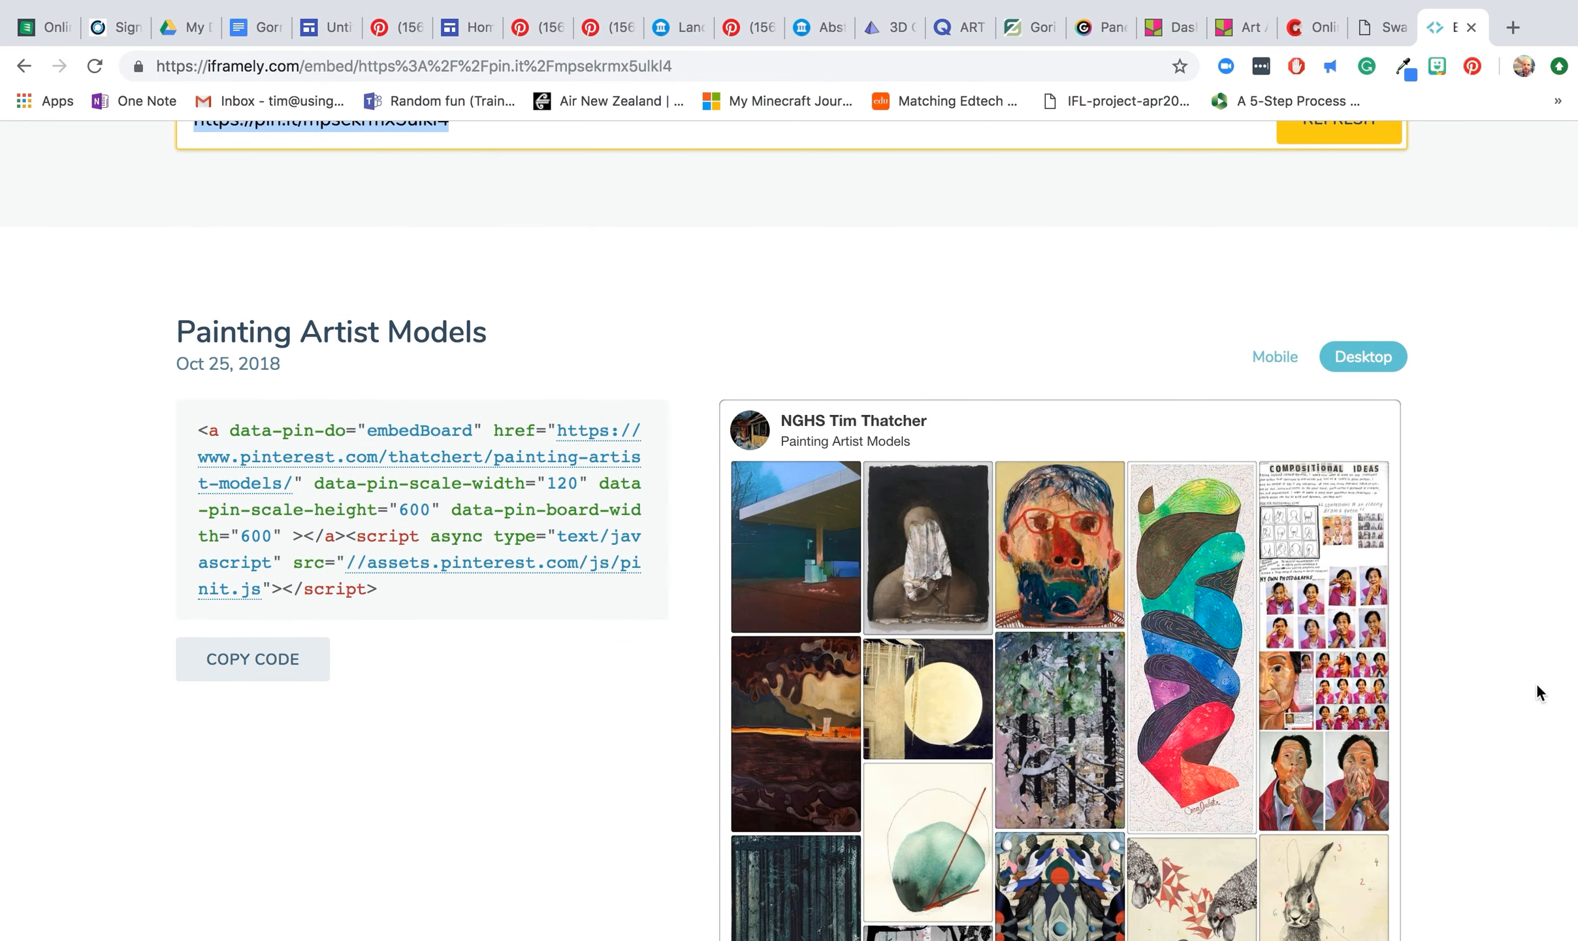
pyautogui.scroll(-6, 1391, 708)
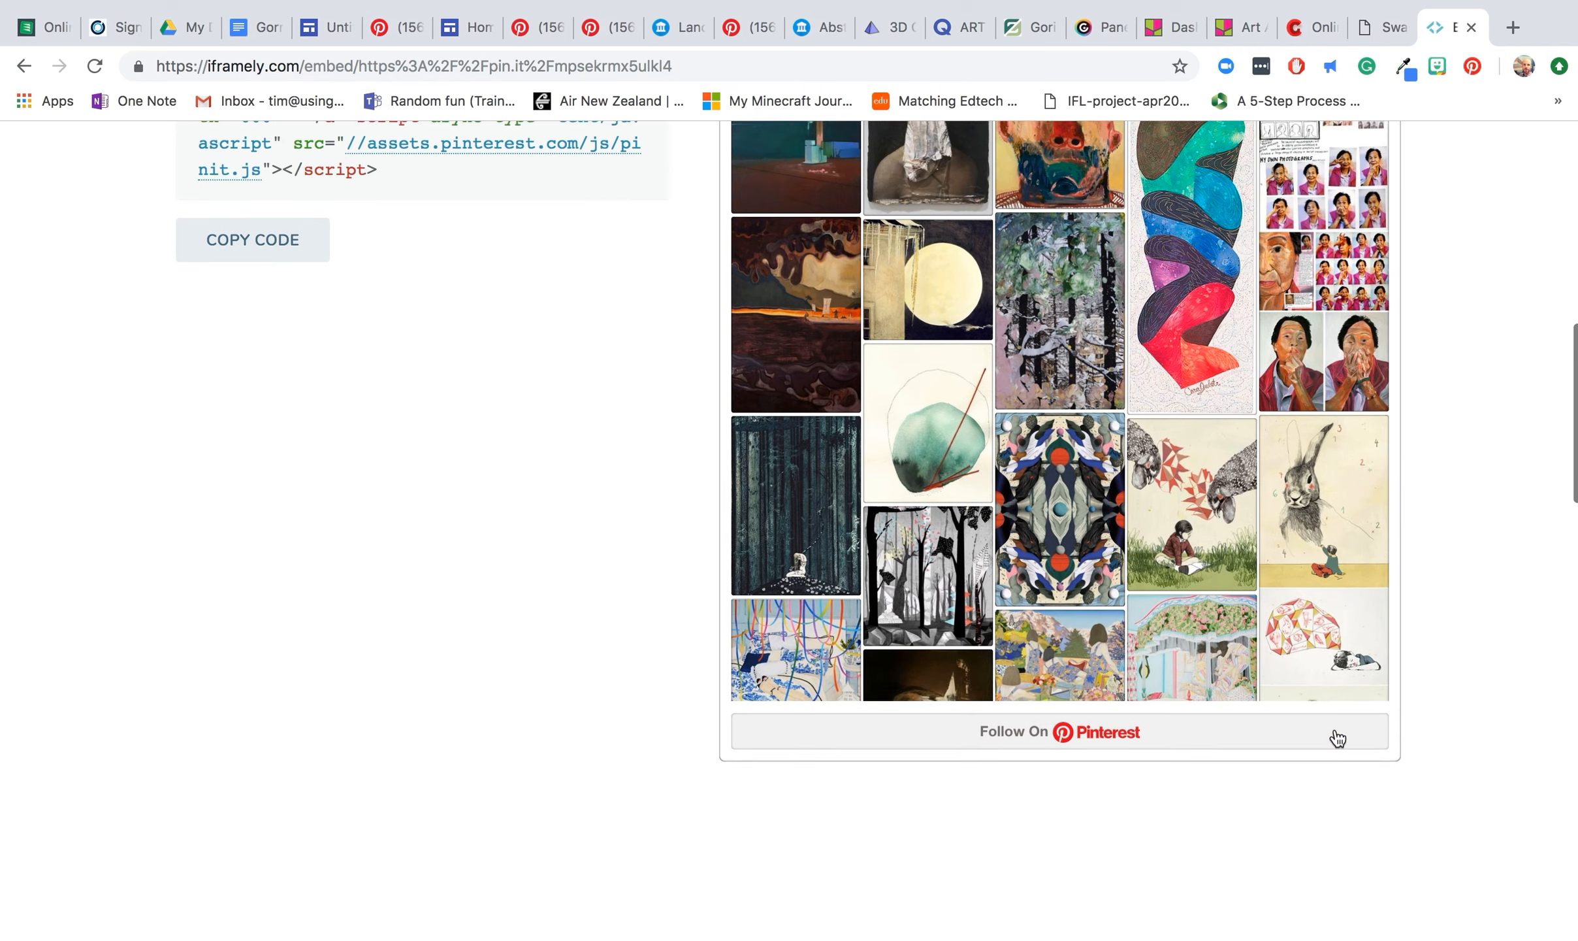
pyautogui.scroll(5, 1339, 736)
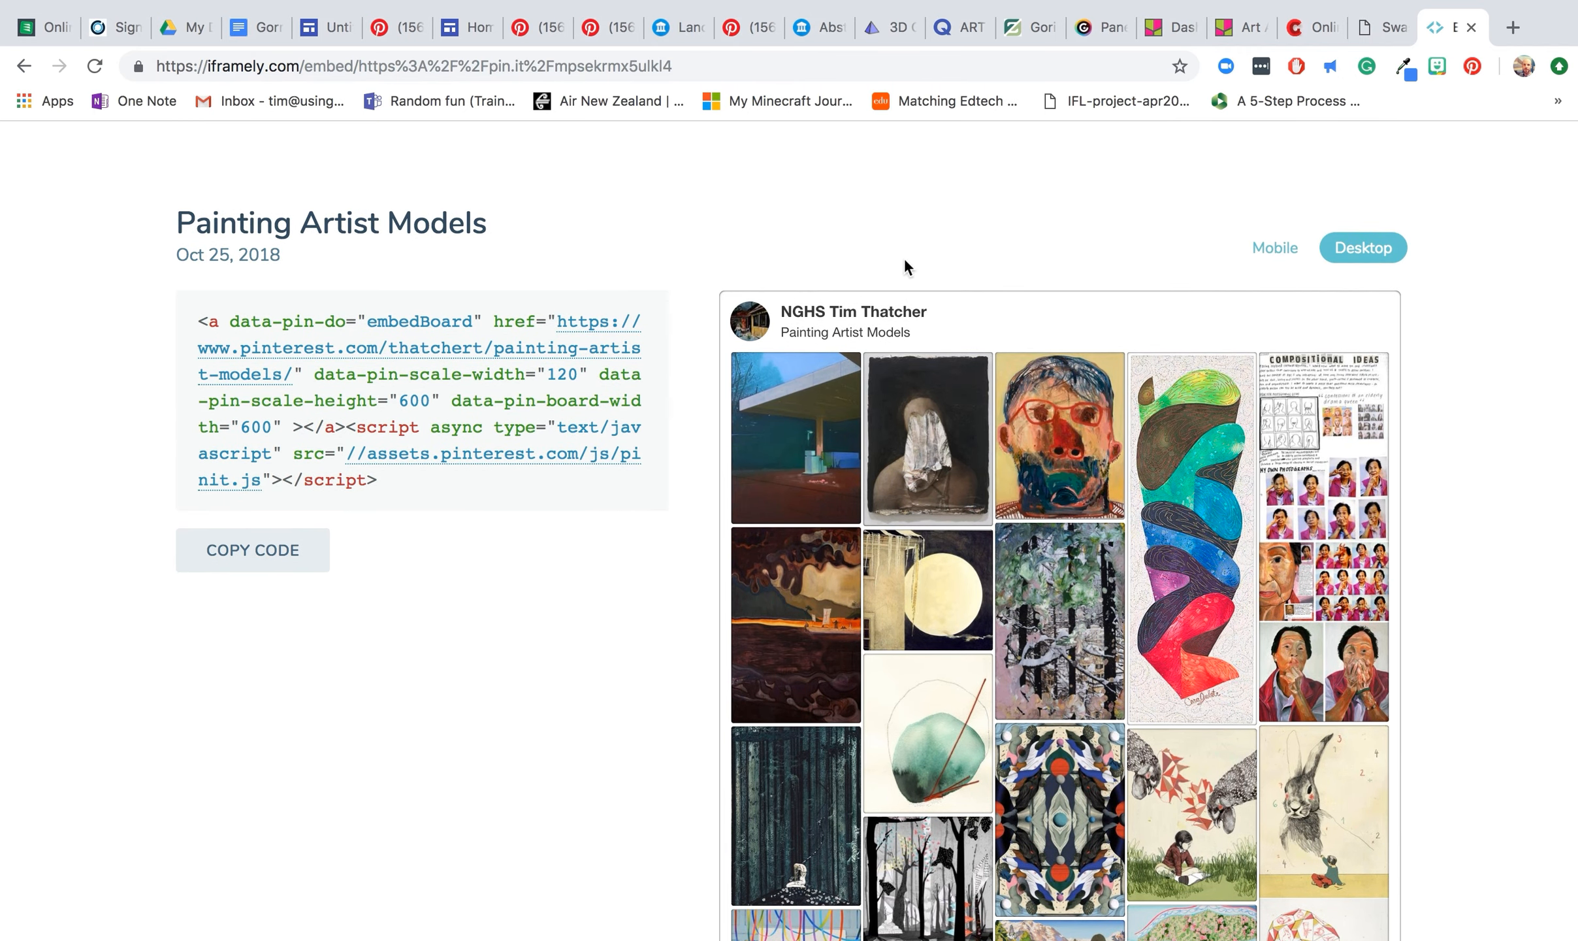
pyautogui.click(276, 557)
# Return to the untitled Google Site, exit the preview and go to the Pinterest section in the editor.
pyautogui.click(322, 34)
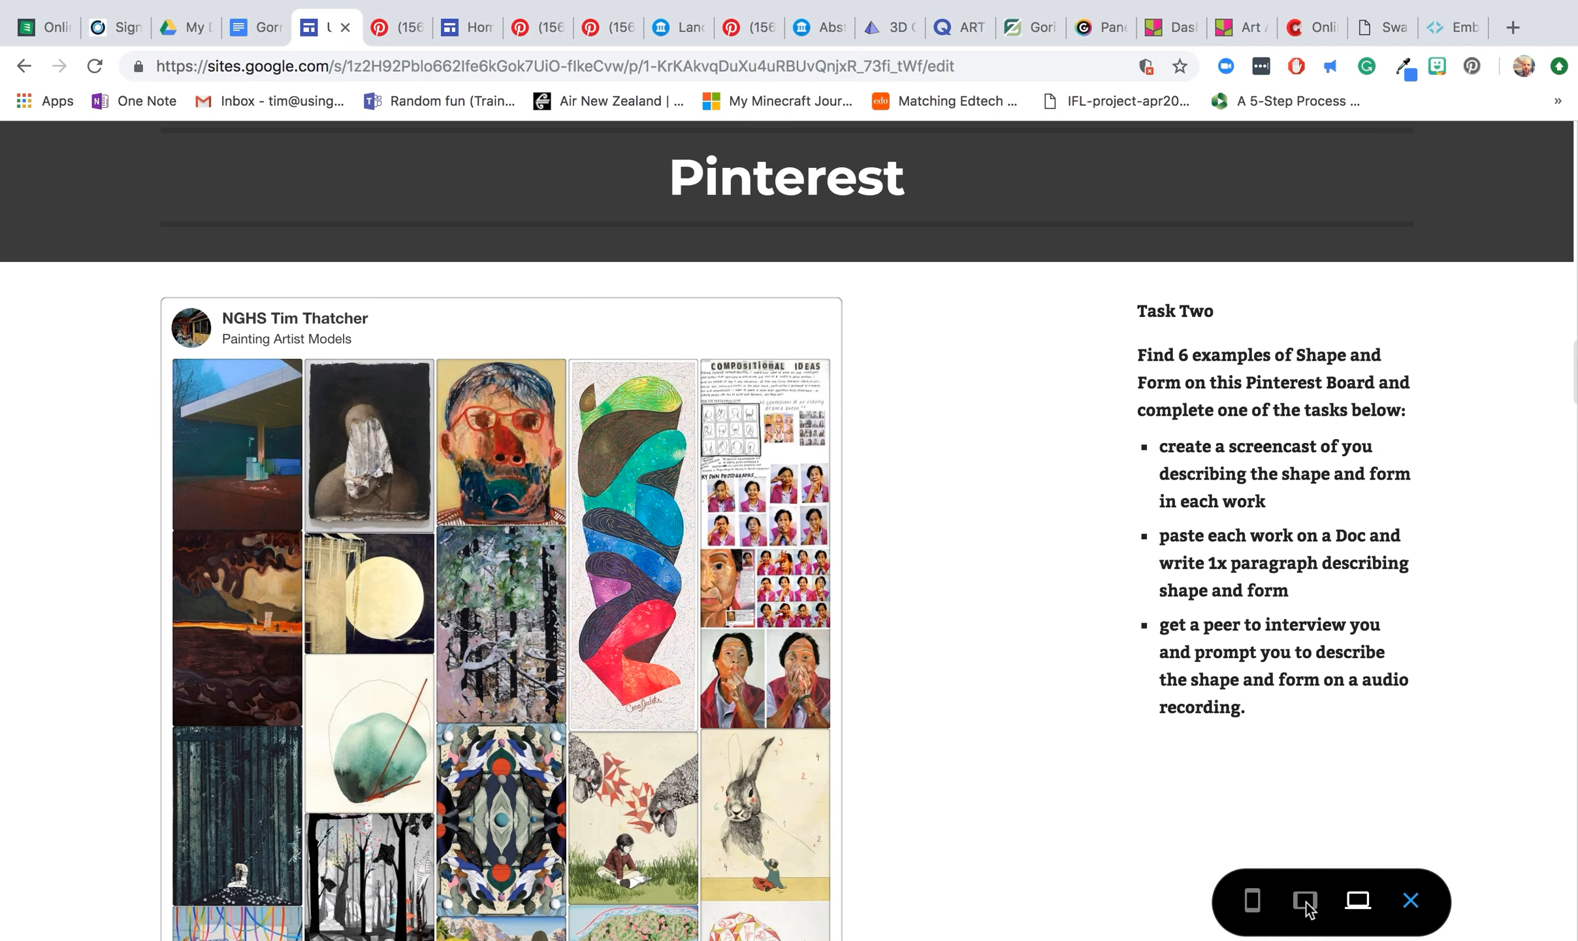
pyautogui.click(1414, 902)
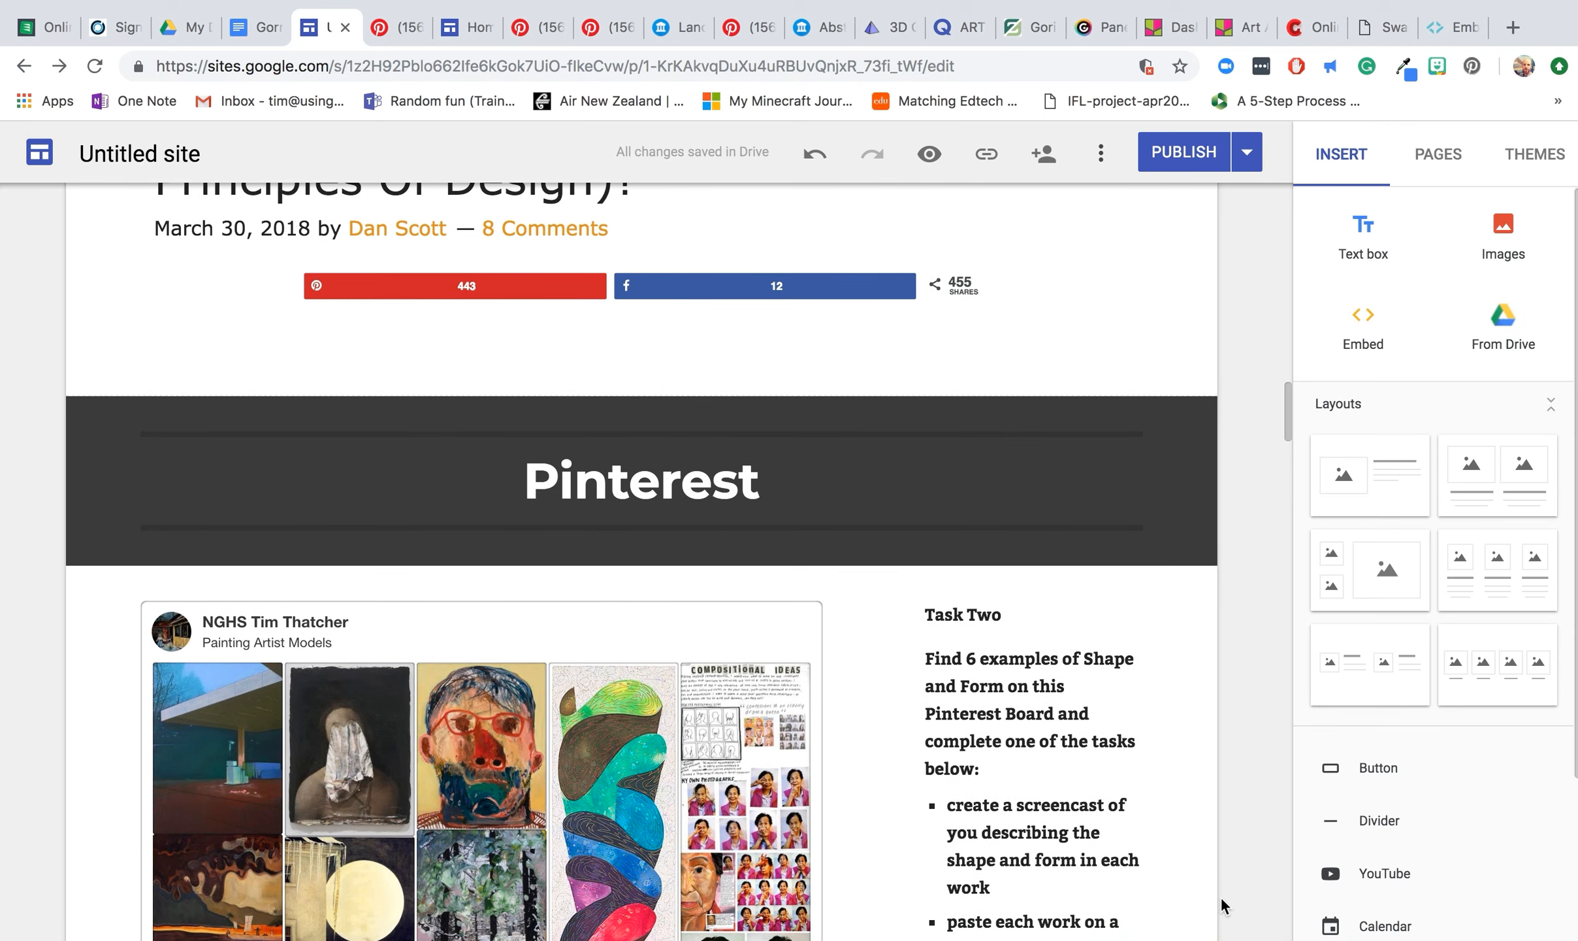
pyautogui.scroll(-10, 1221, 895)
pyautogui.scroll(8, 1221, 895)
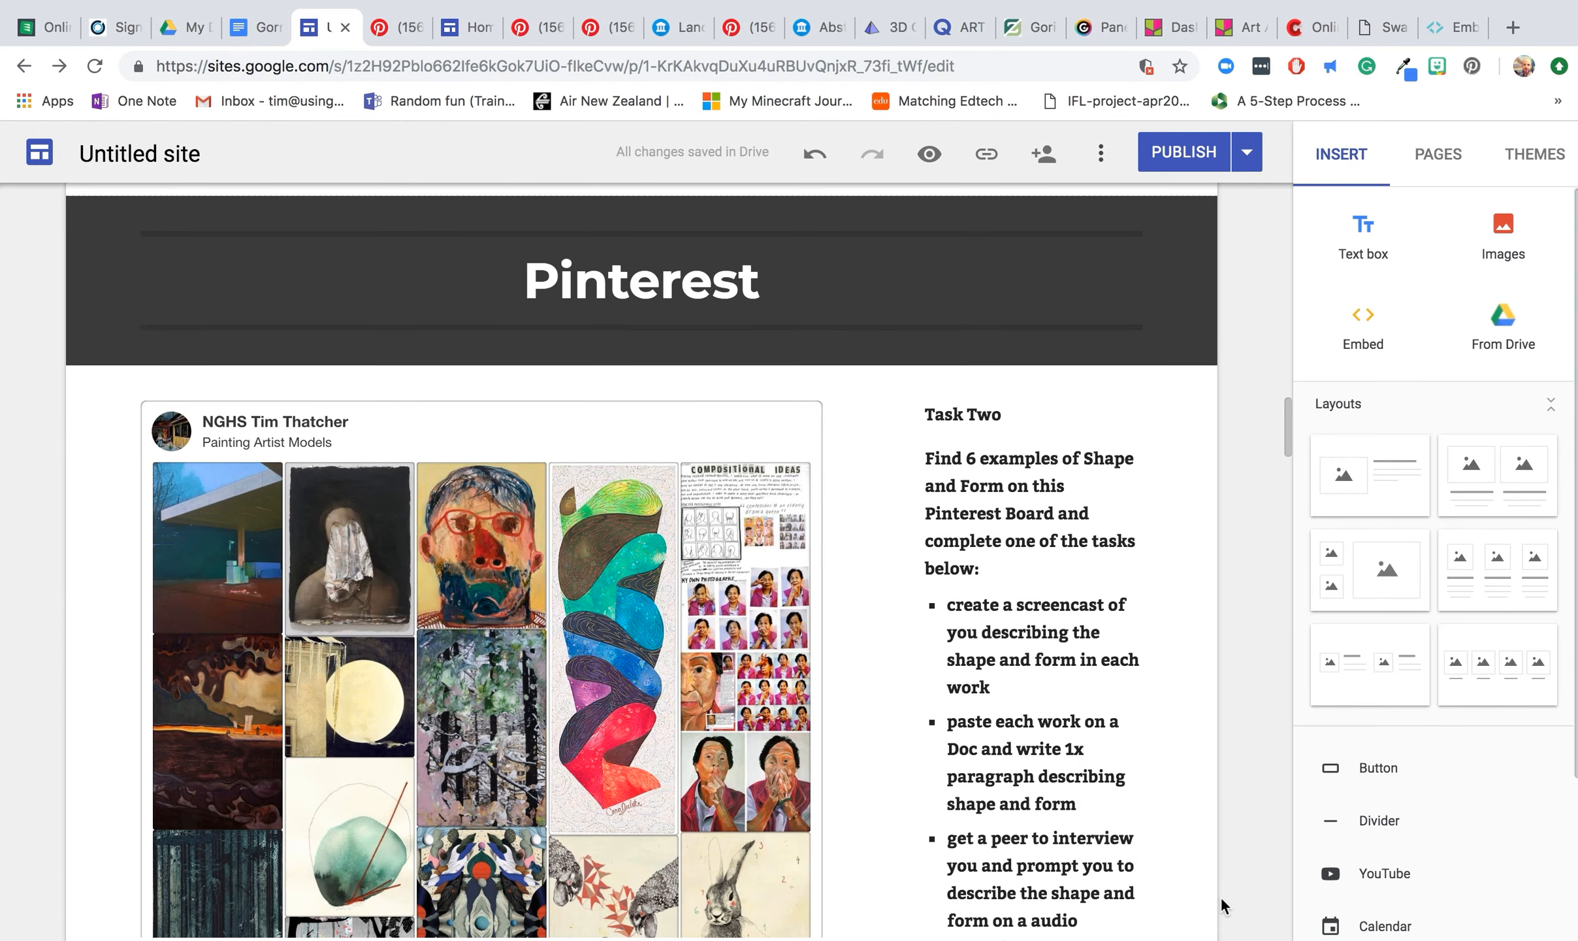
# Preview the copied board embed code as a new web embed in the Pinterest section, then cancel without inserting it.
pyautogui.doubleClick(914, 822)
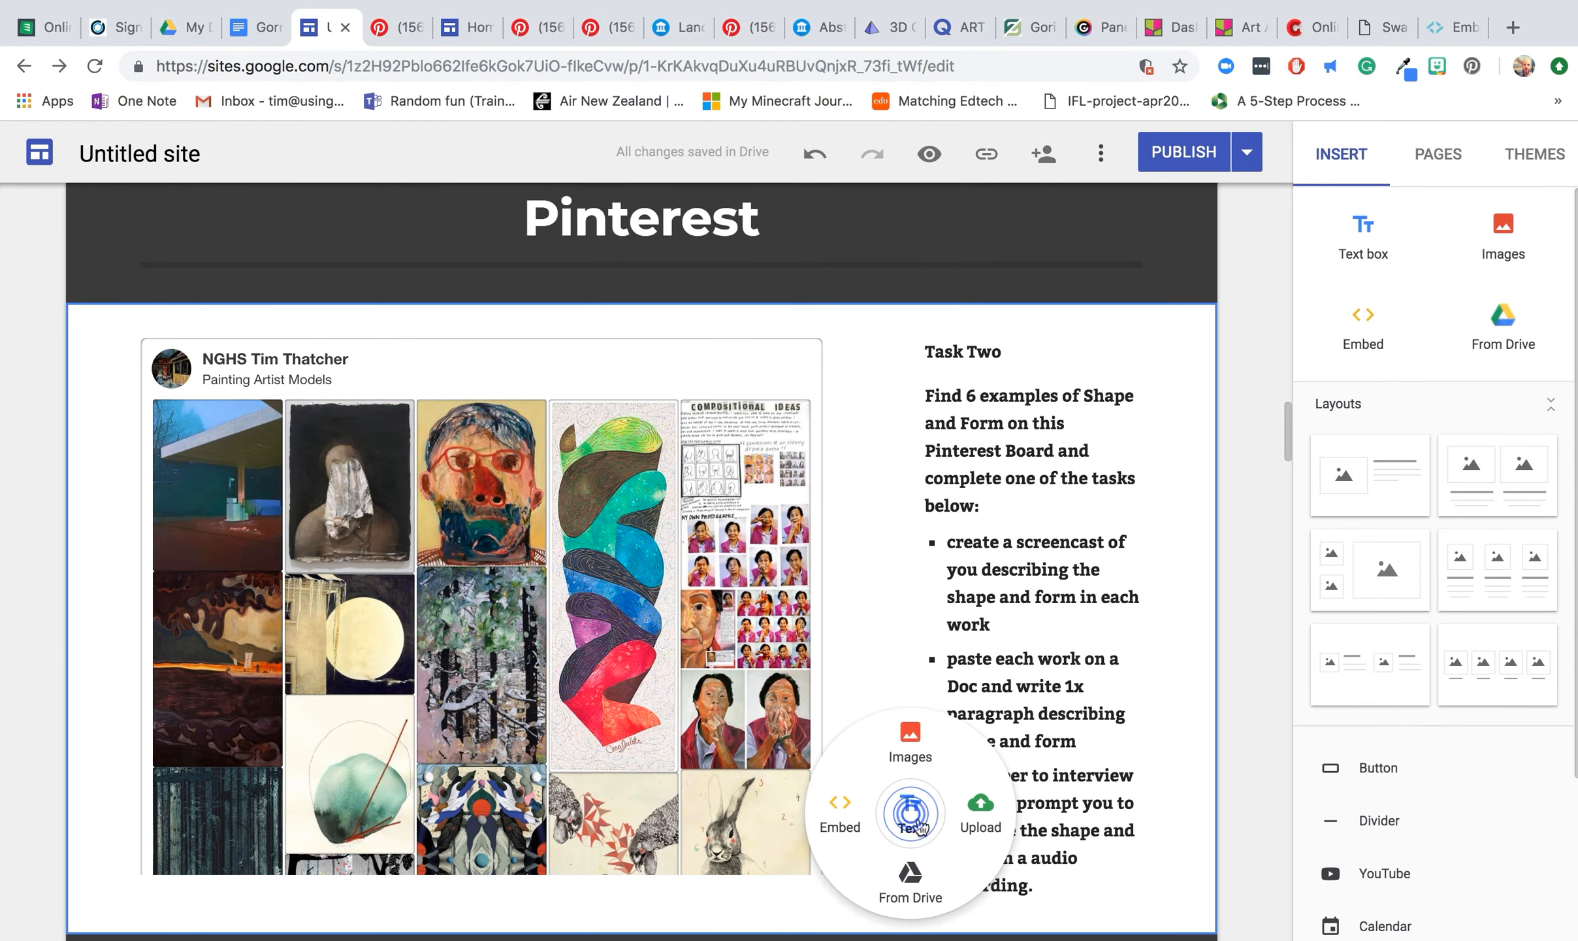
pyautogui.click(855, 817)
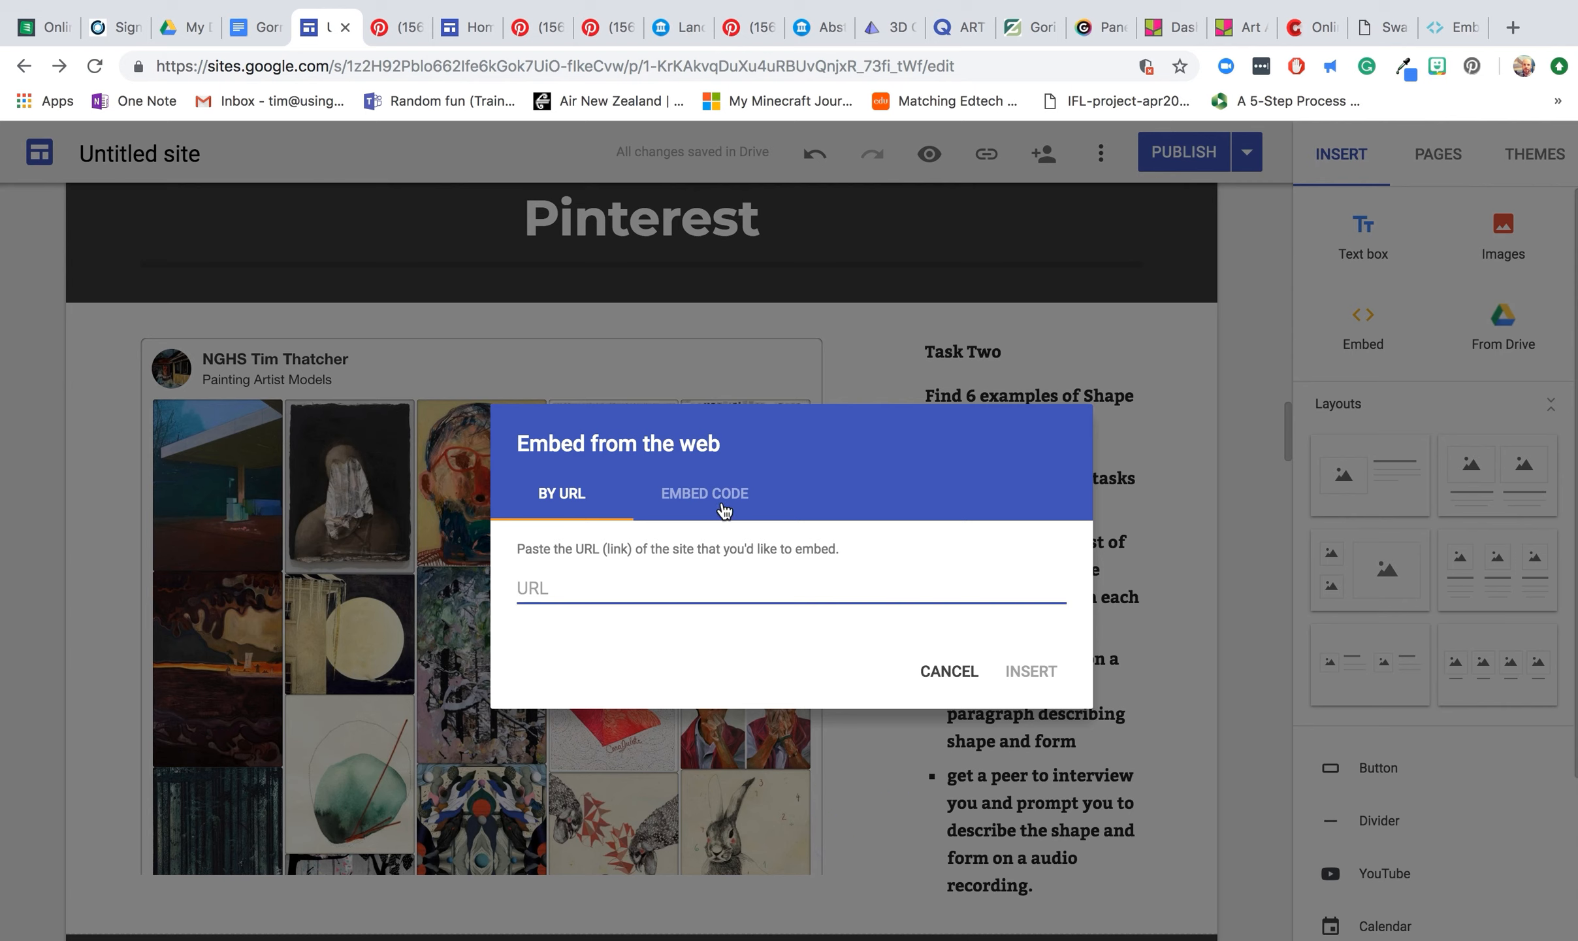
pyautogui.click(724, 510)
pyautogui.press('super+v')
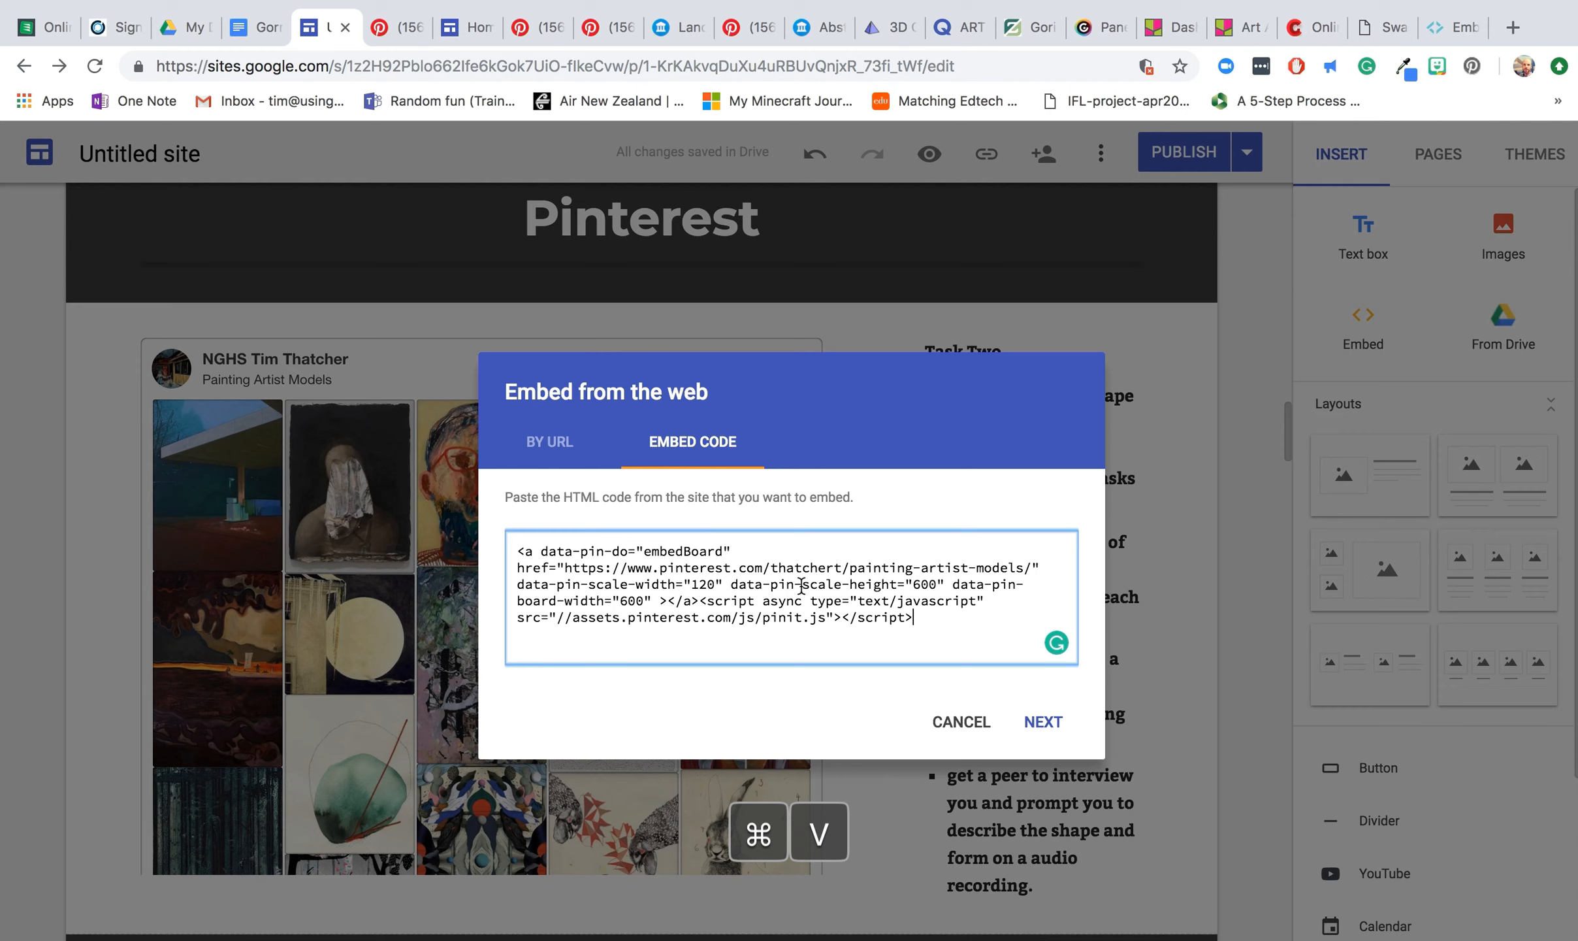
pyautogui.click(1044, 723)
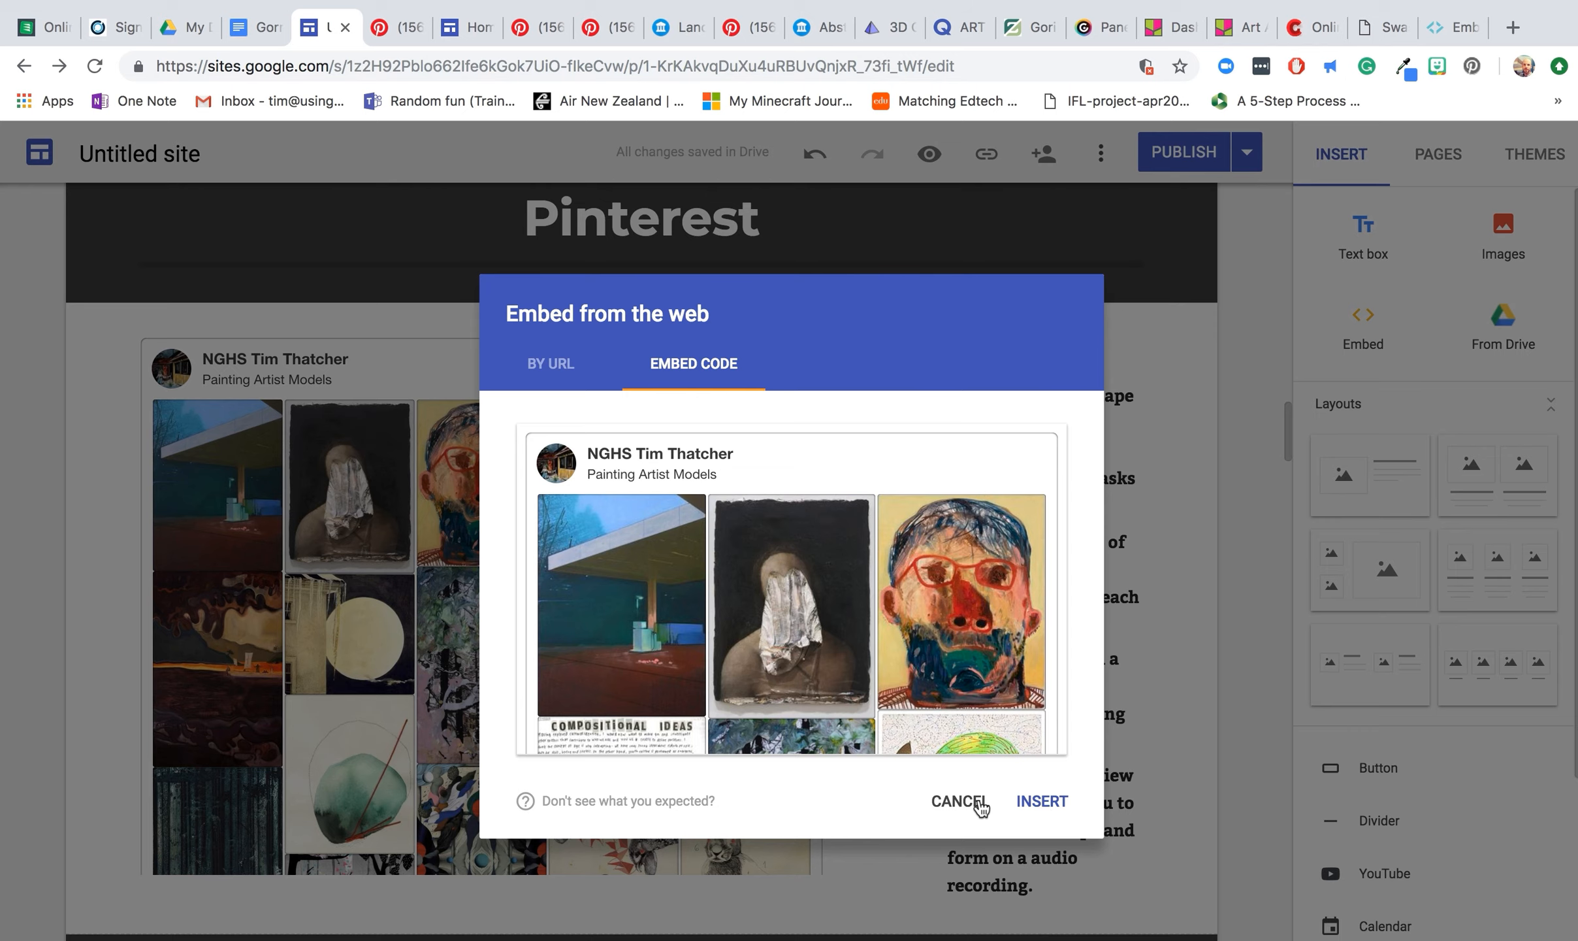
pyautogui.click(981, 808)
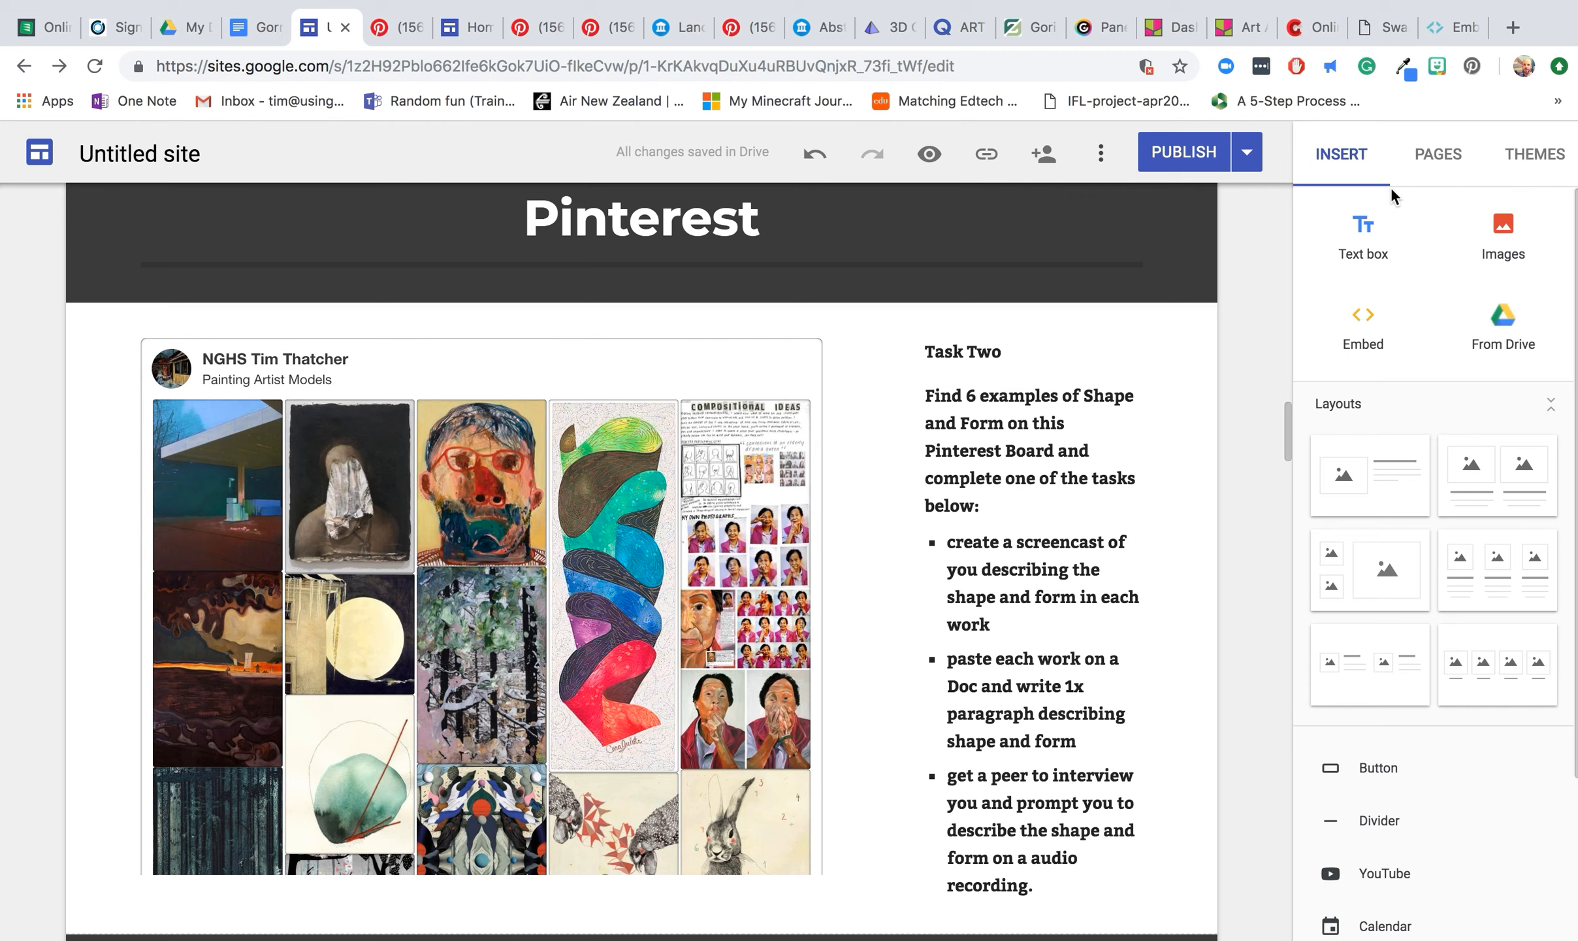
# Review the board link and its embed code in Iframely again, and return to the site editor's Padlet section.
pyautogui.click(1452, 28)
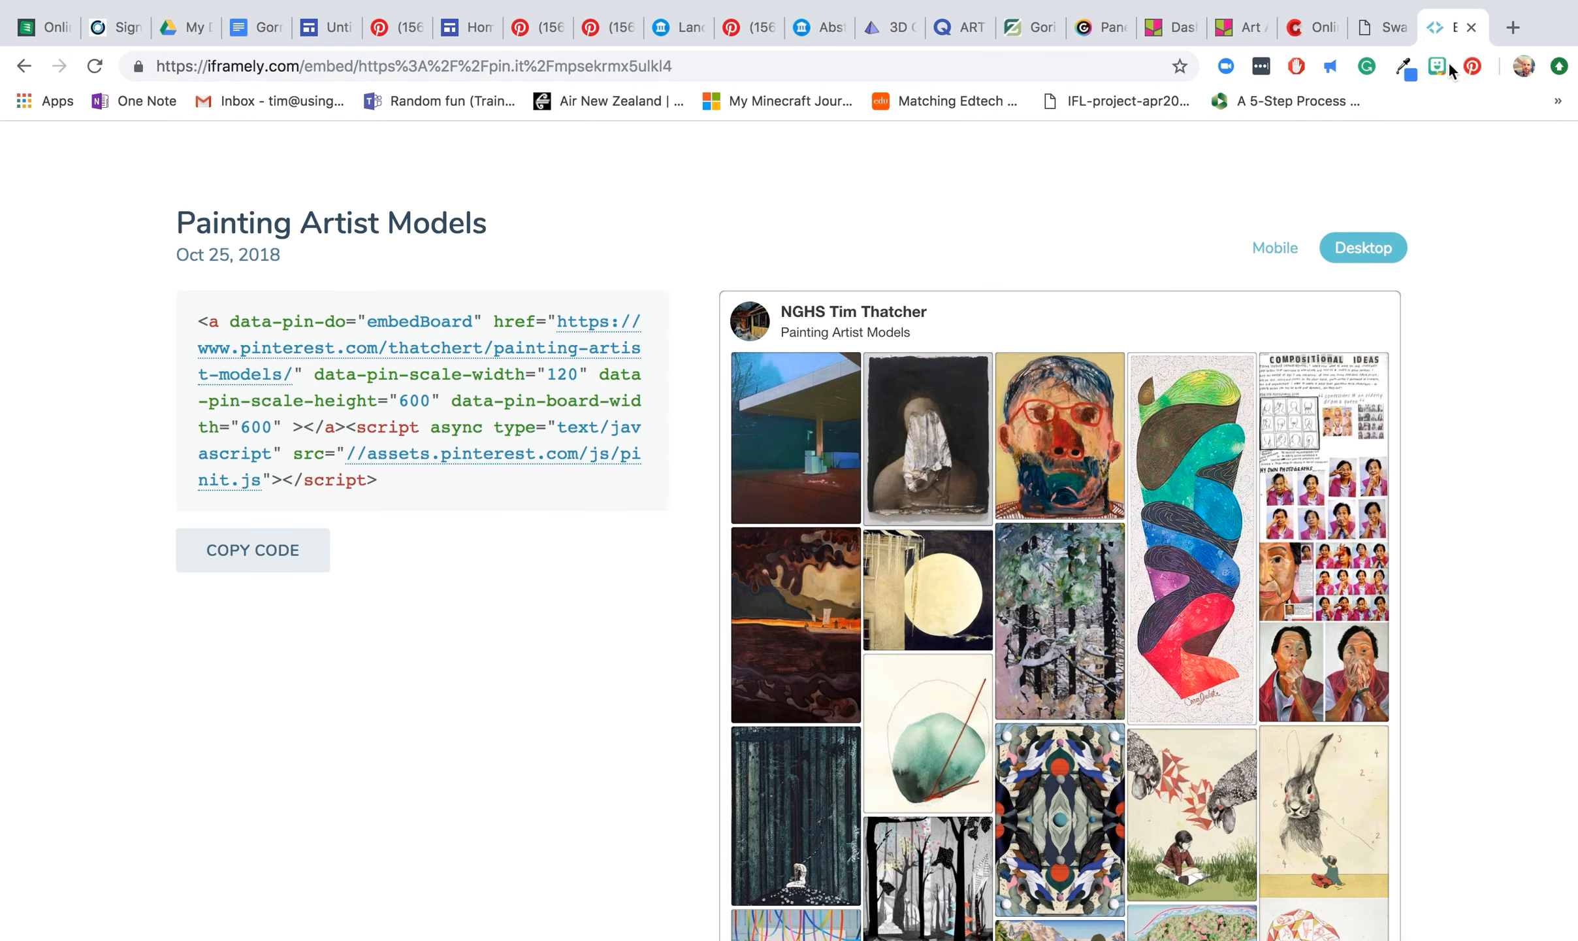
pyautogui.scroll(4, 1440, 274)
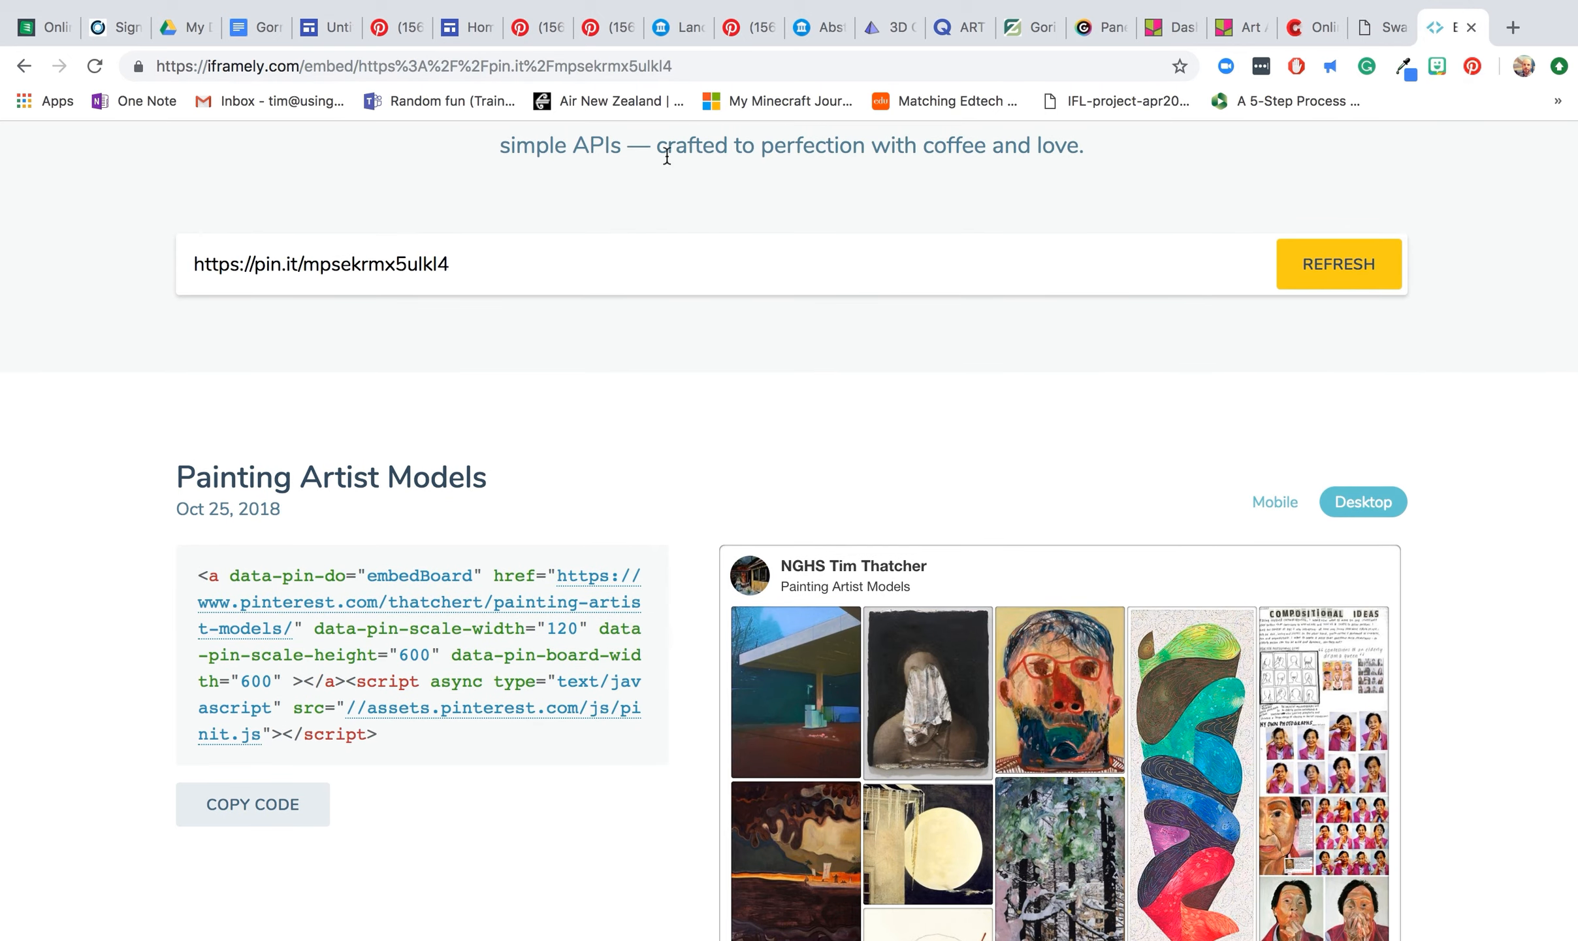
pyautogui.click(328, 26)
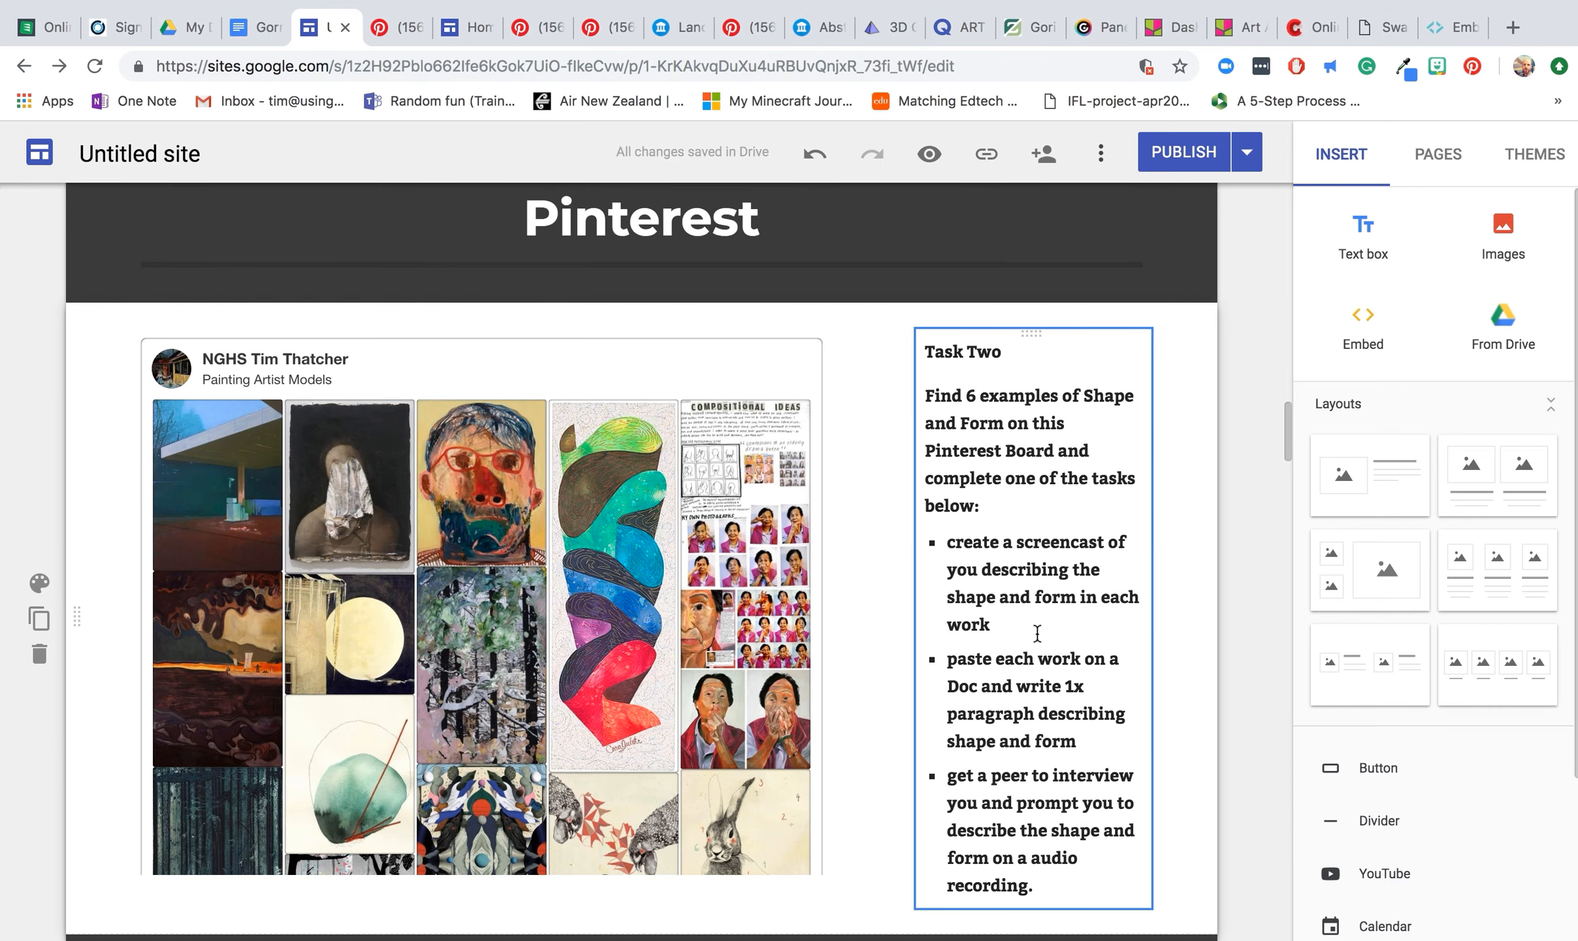
pyautogui.scroll(-10, 1100, 670)
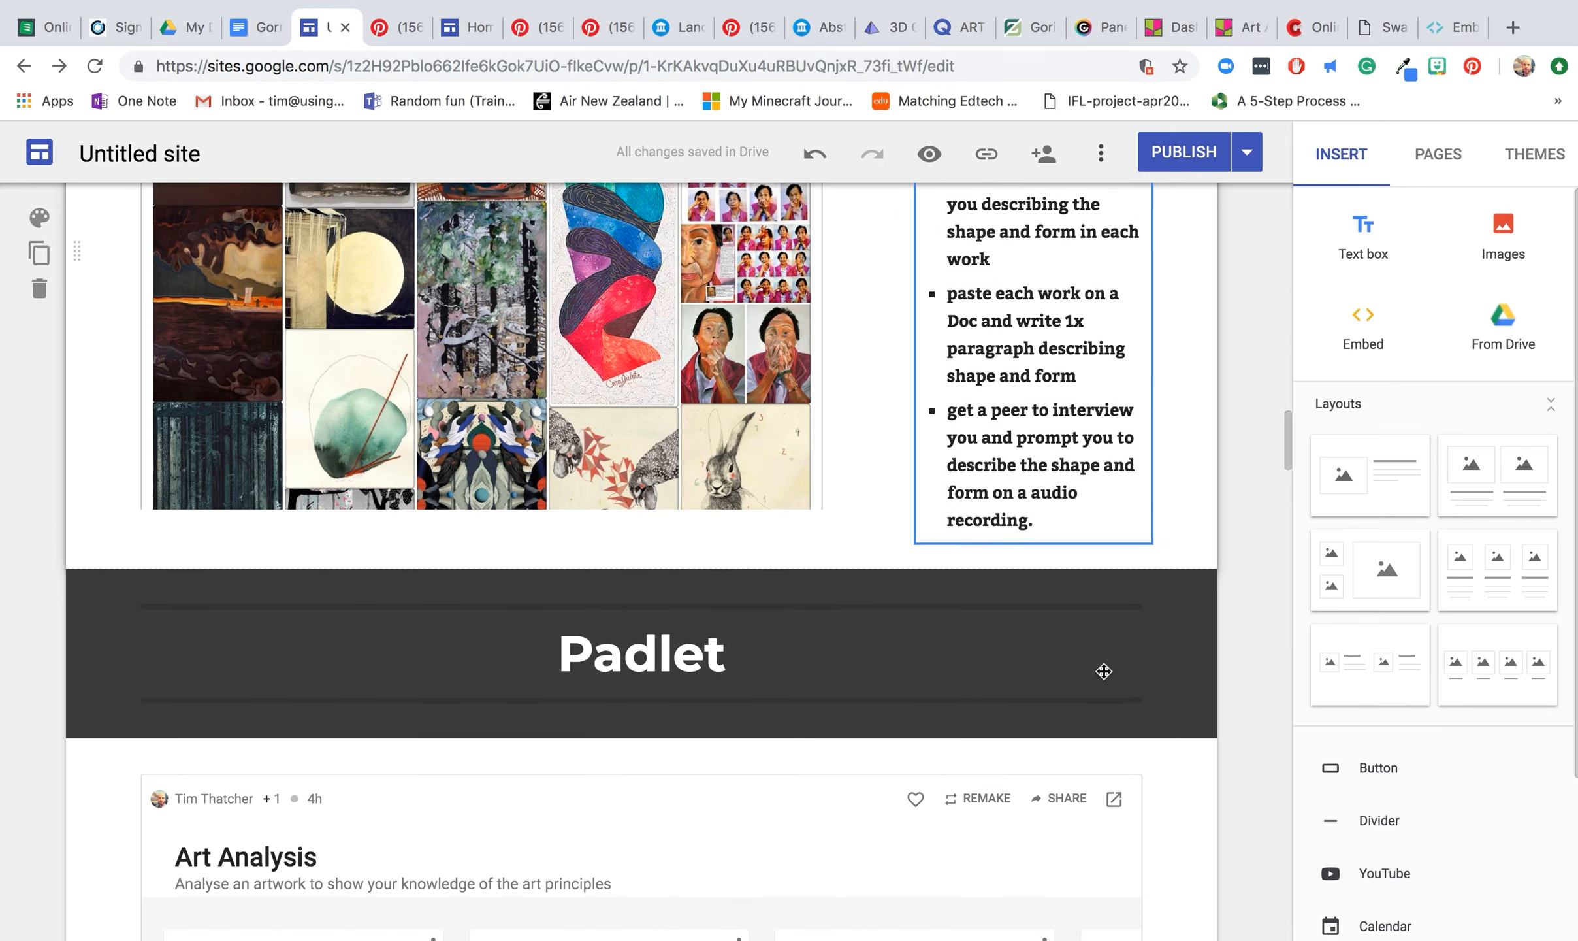
# Review the site's Padlet section, then switch to the Padlet dashboard and open the Art Analysis padlet.
pyautogui.scroll(-3, 1104, 671)
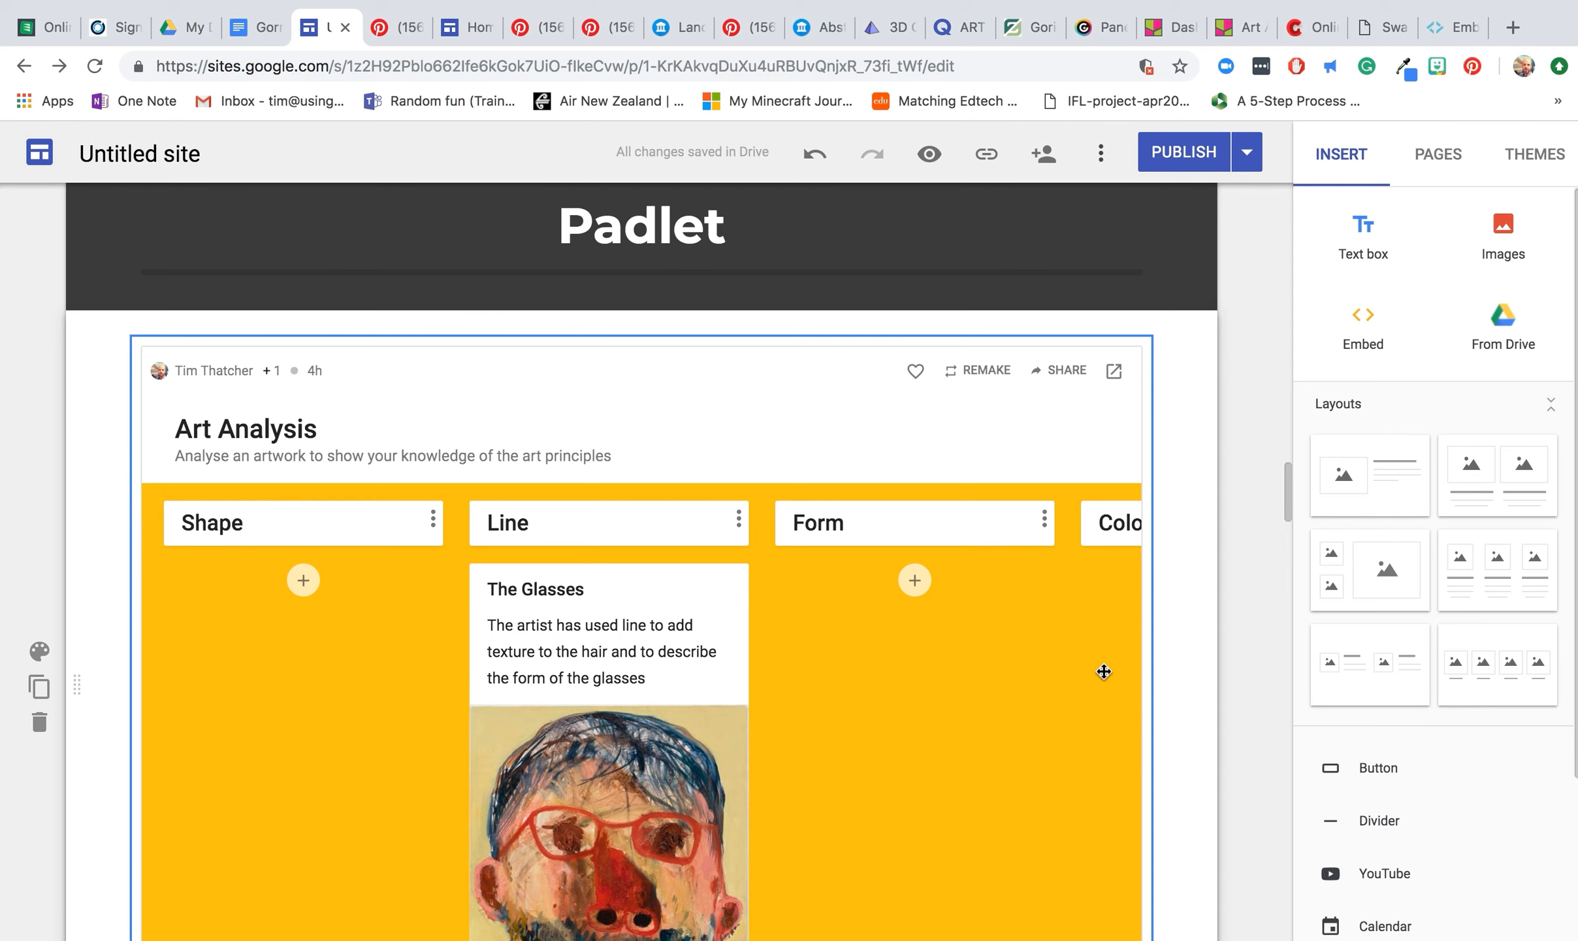
pyautogui.scroll(-2, 1104, 672)
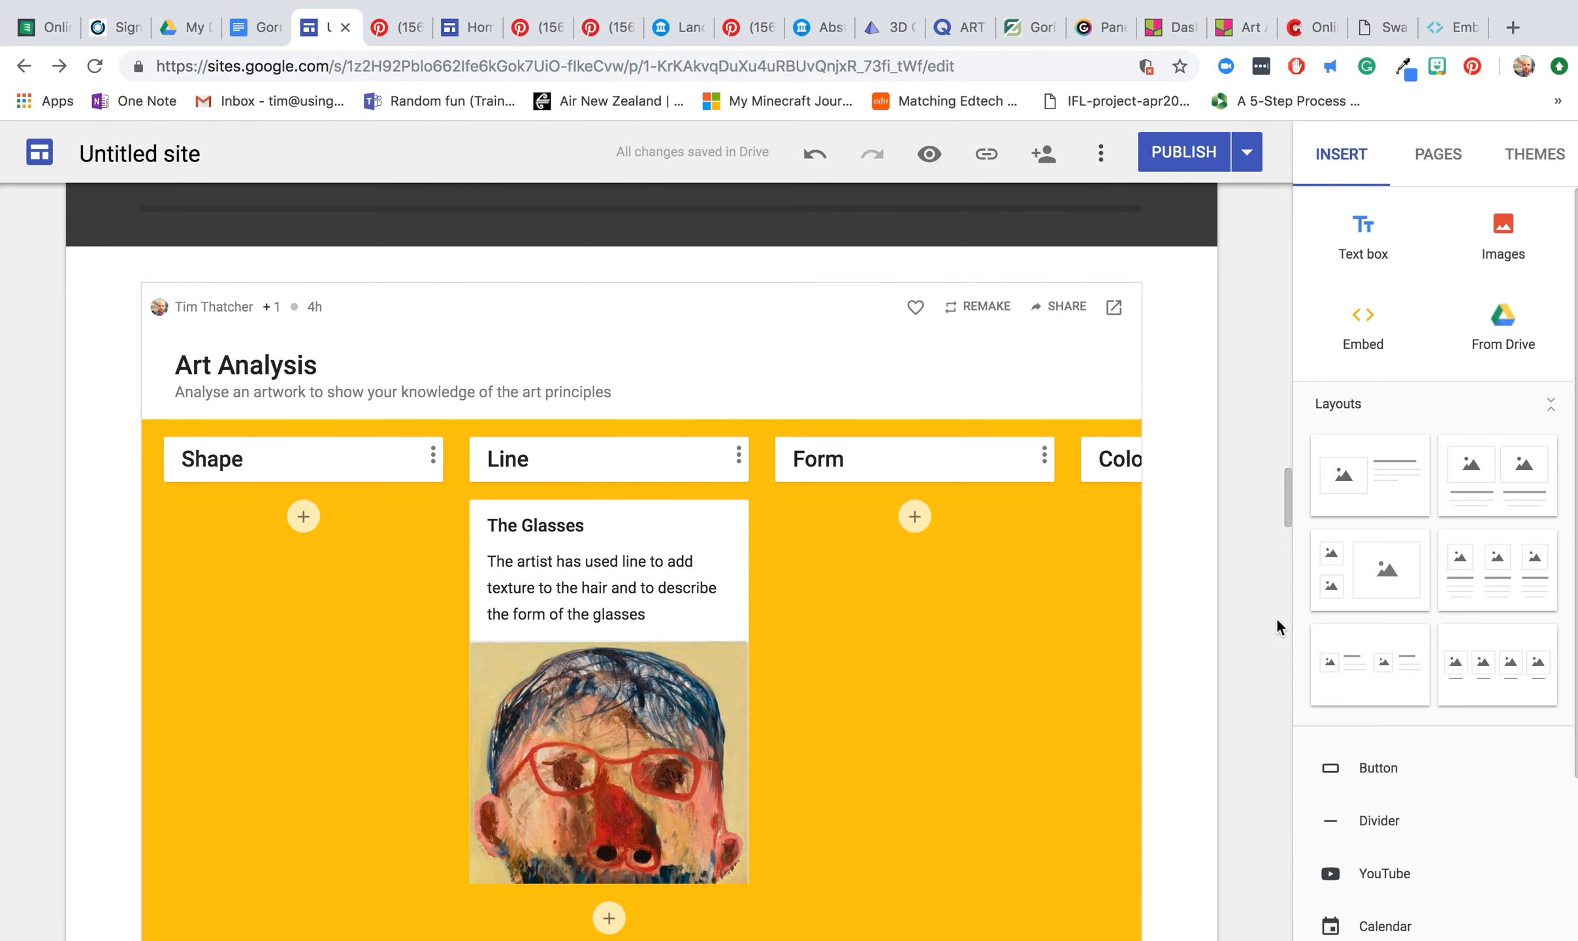
pyautogui.click(1235, 27)
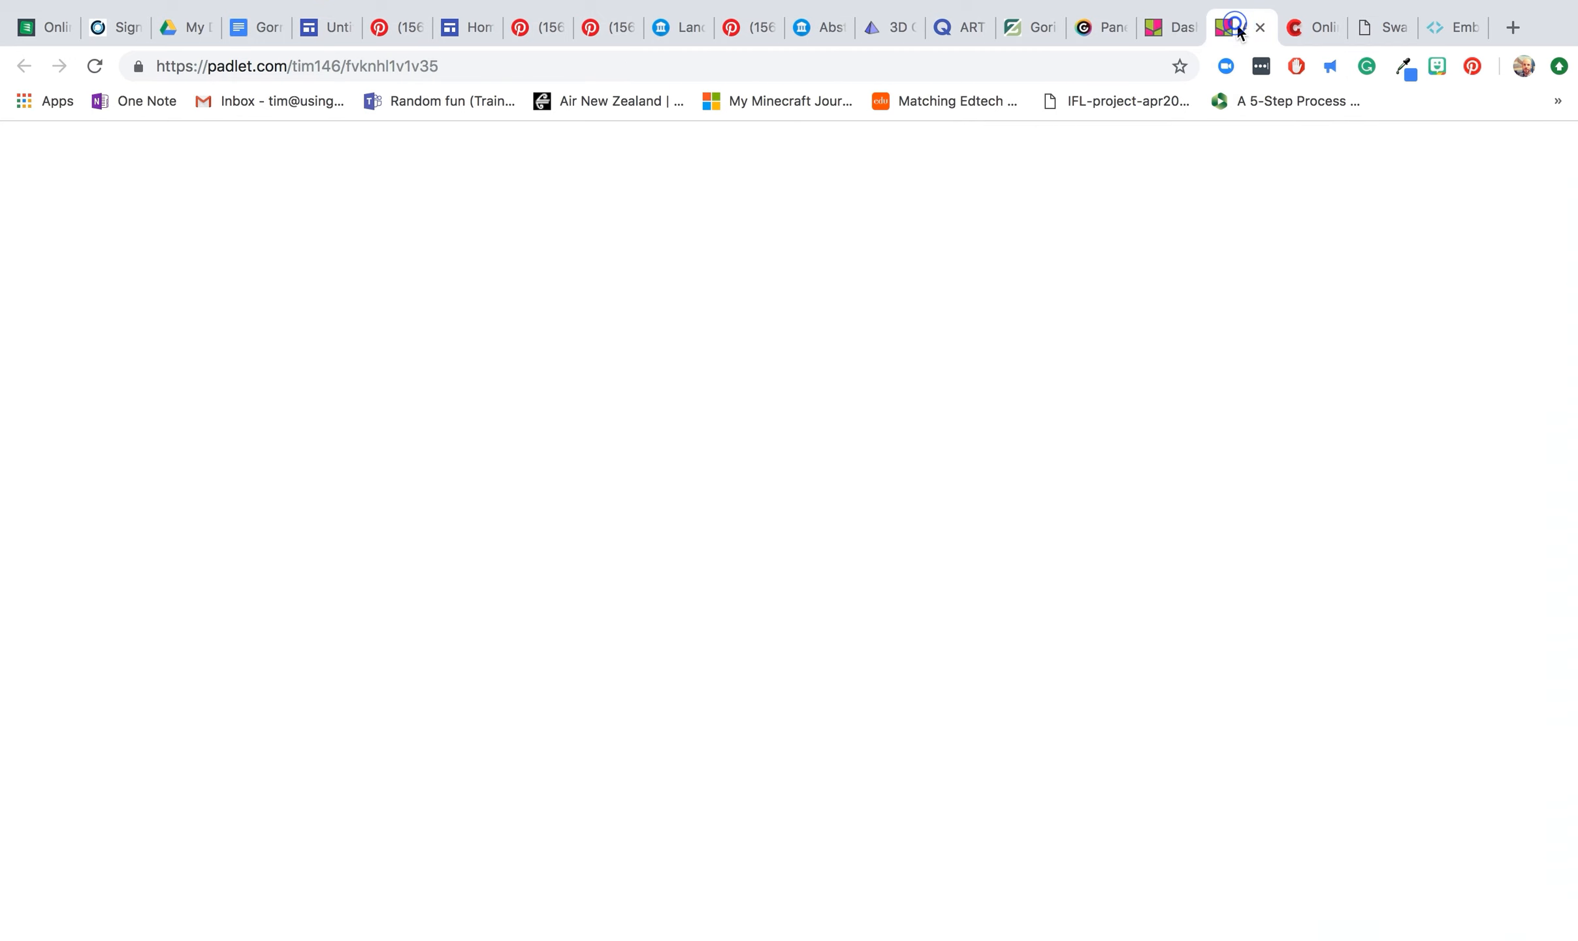
pyautogui.click(1163, 28)
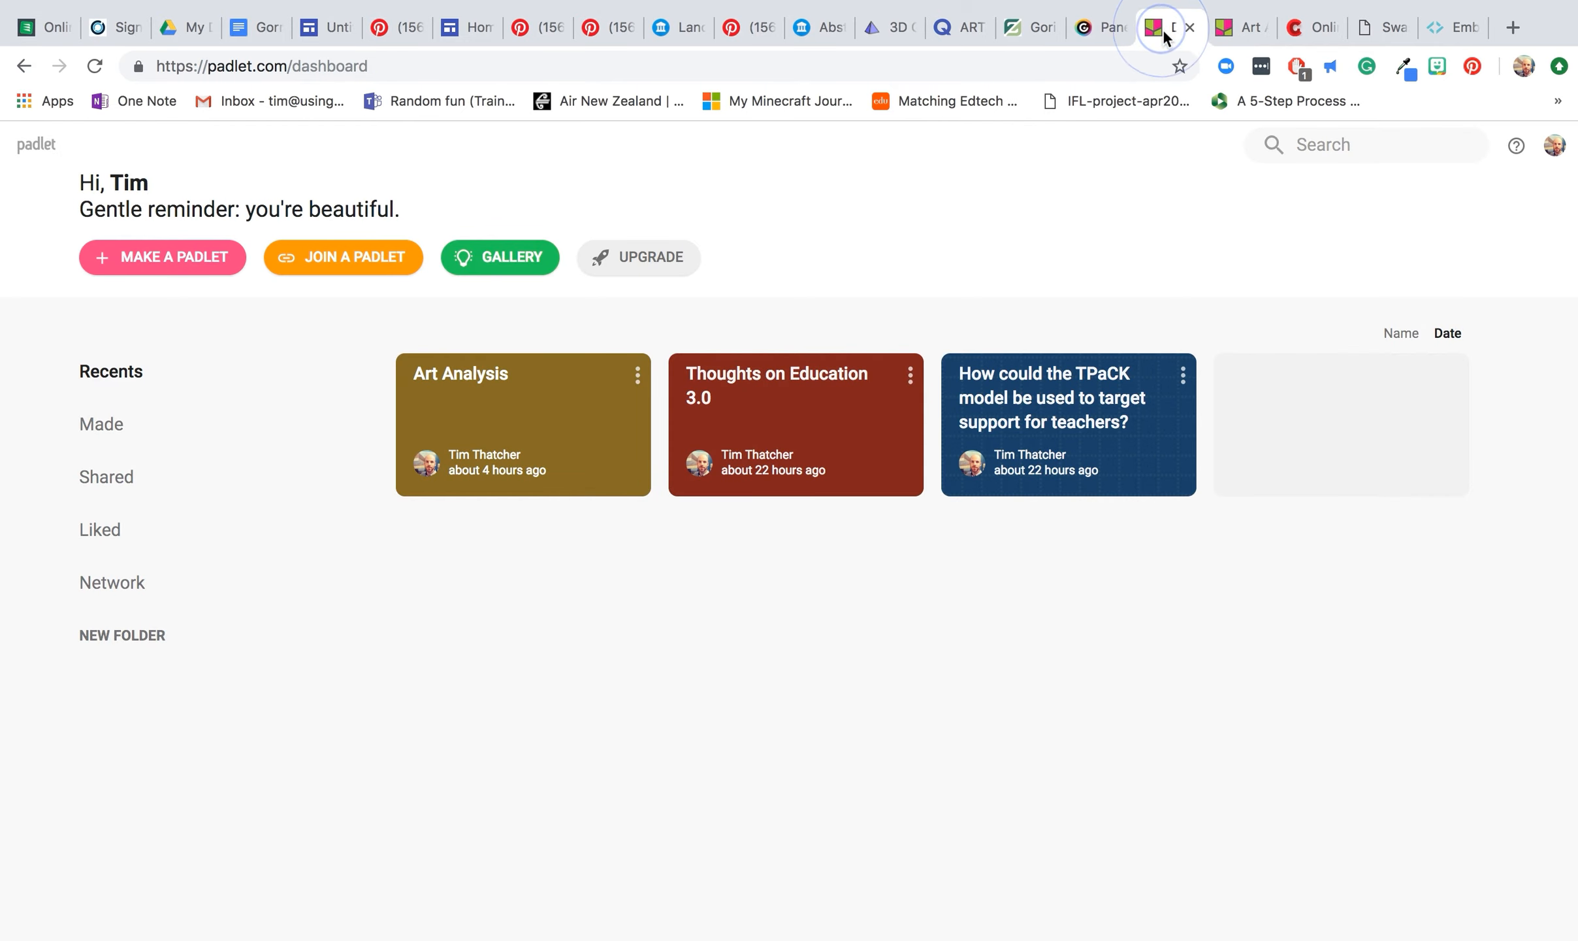
pyautogui.click(578, 438)
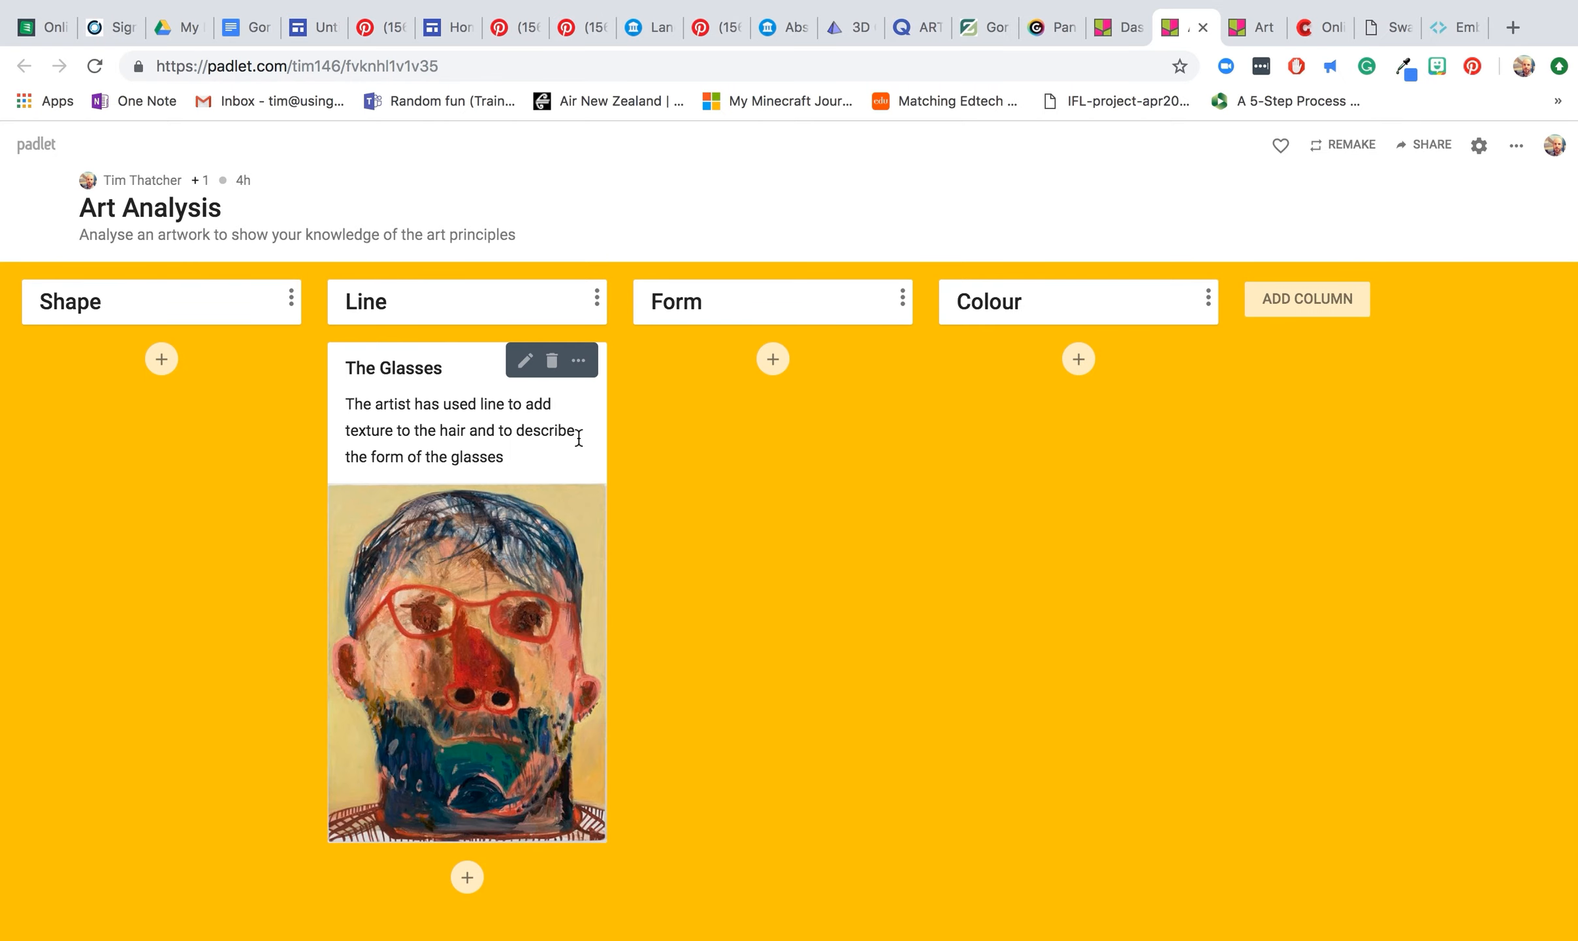
# Open the Art Analysis padlet's sharing settings and show its share, export and embed options.
pyautogui.scroll(5, 1299, 414)
pyautogui.hscroll(5, 1299, 415)
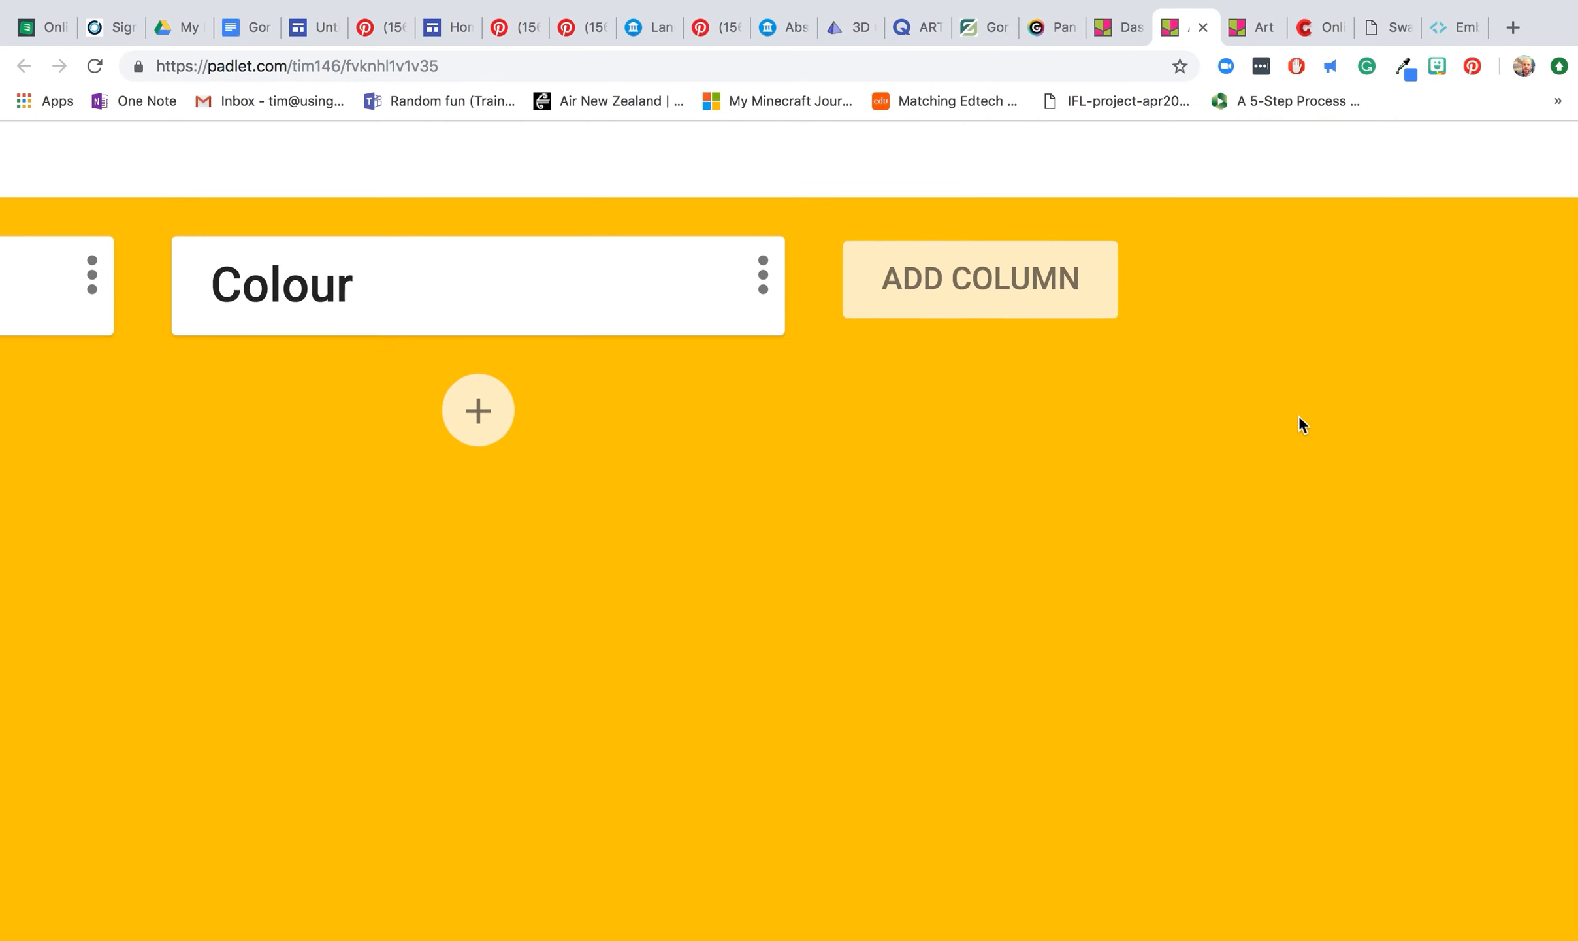
pyautogui.scroll(4, 1299, 414)
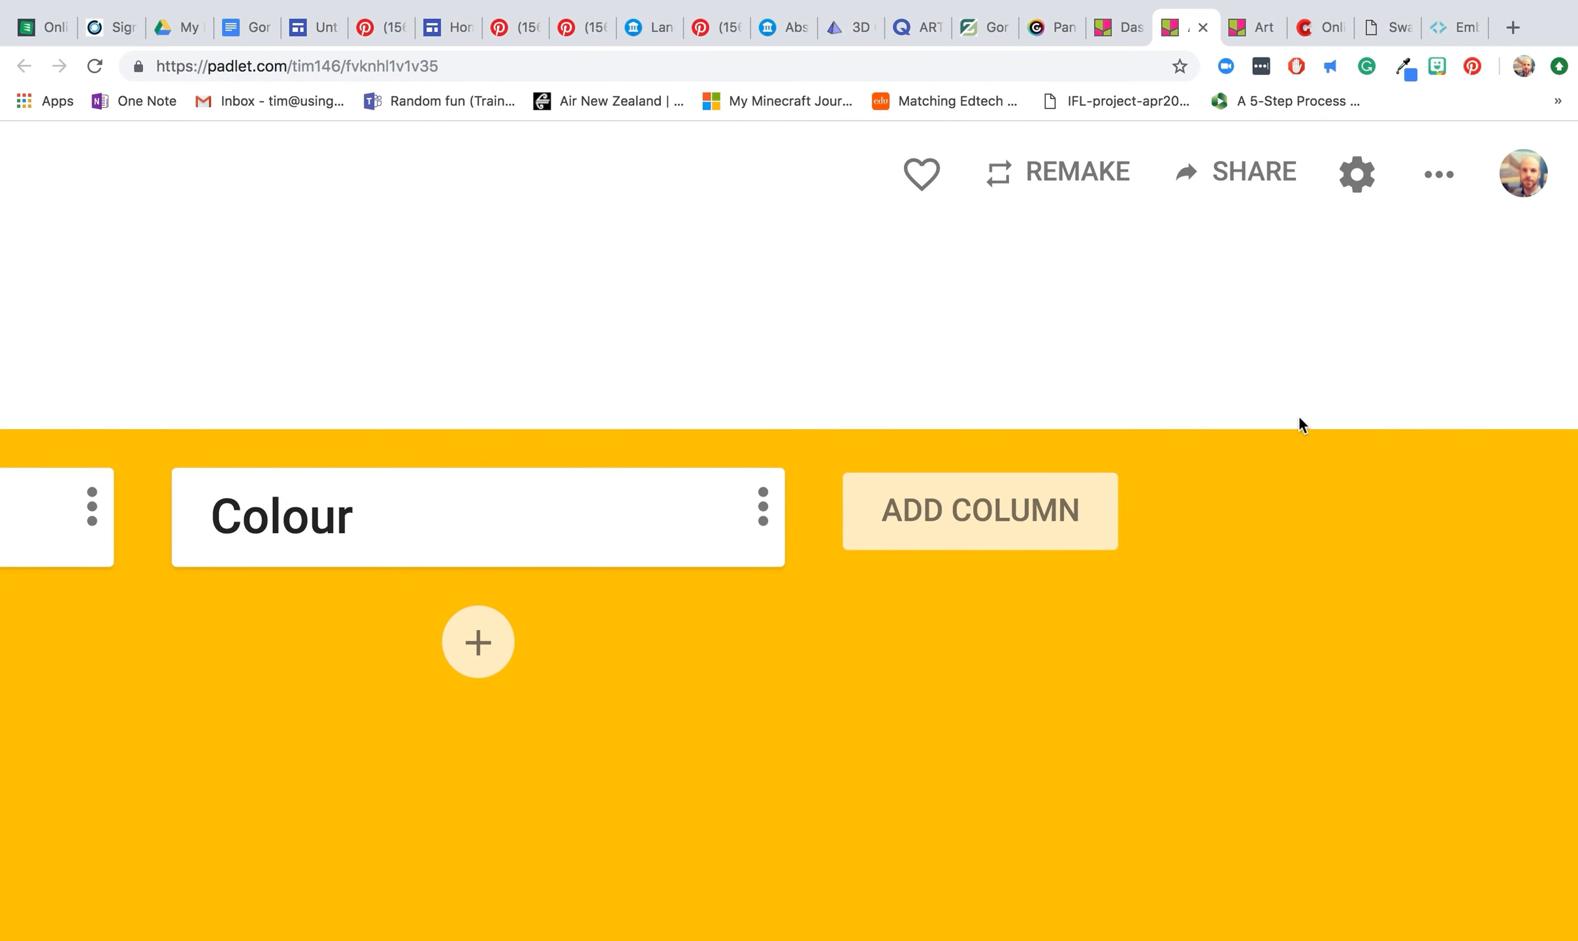
pyautogui.click(1268, 173)
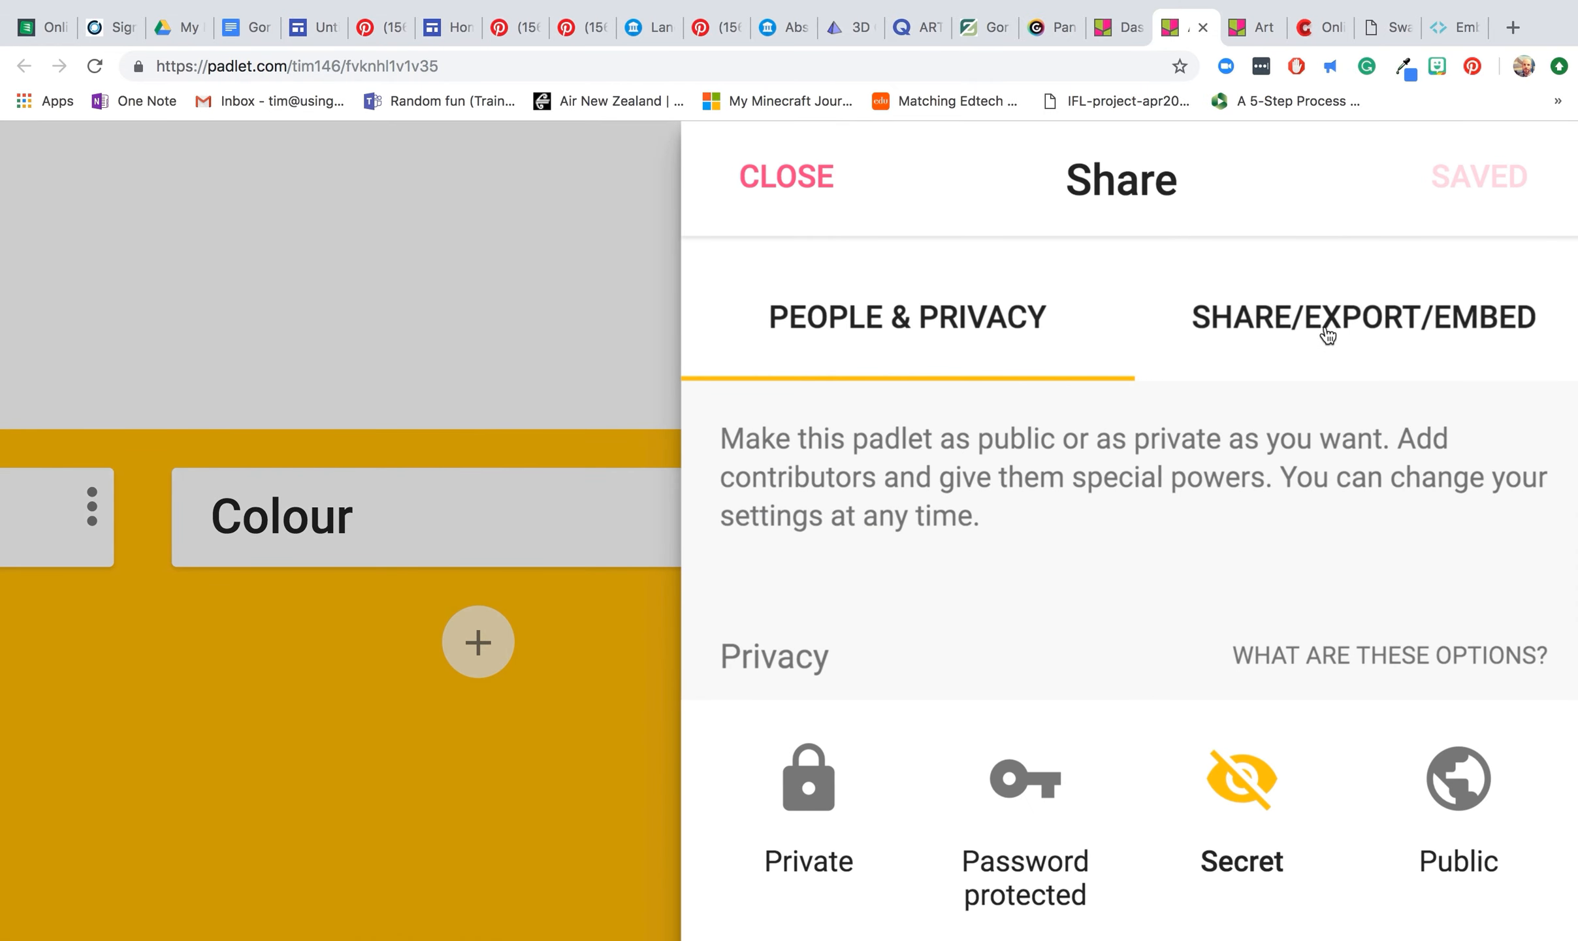
pyautogui.click(1326, 333)
pyautogui.scroll(-5, 1323, 327)
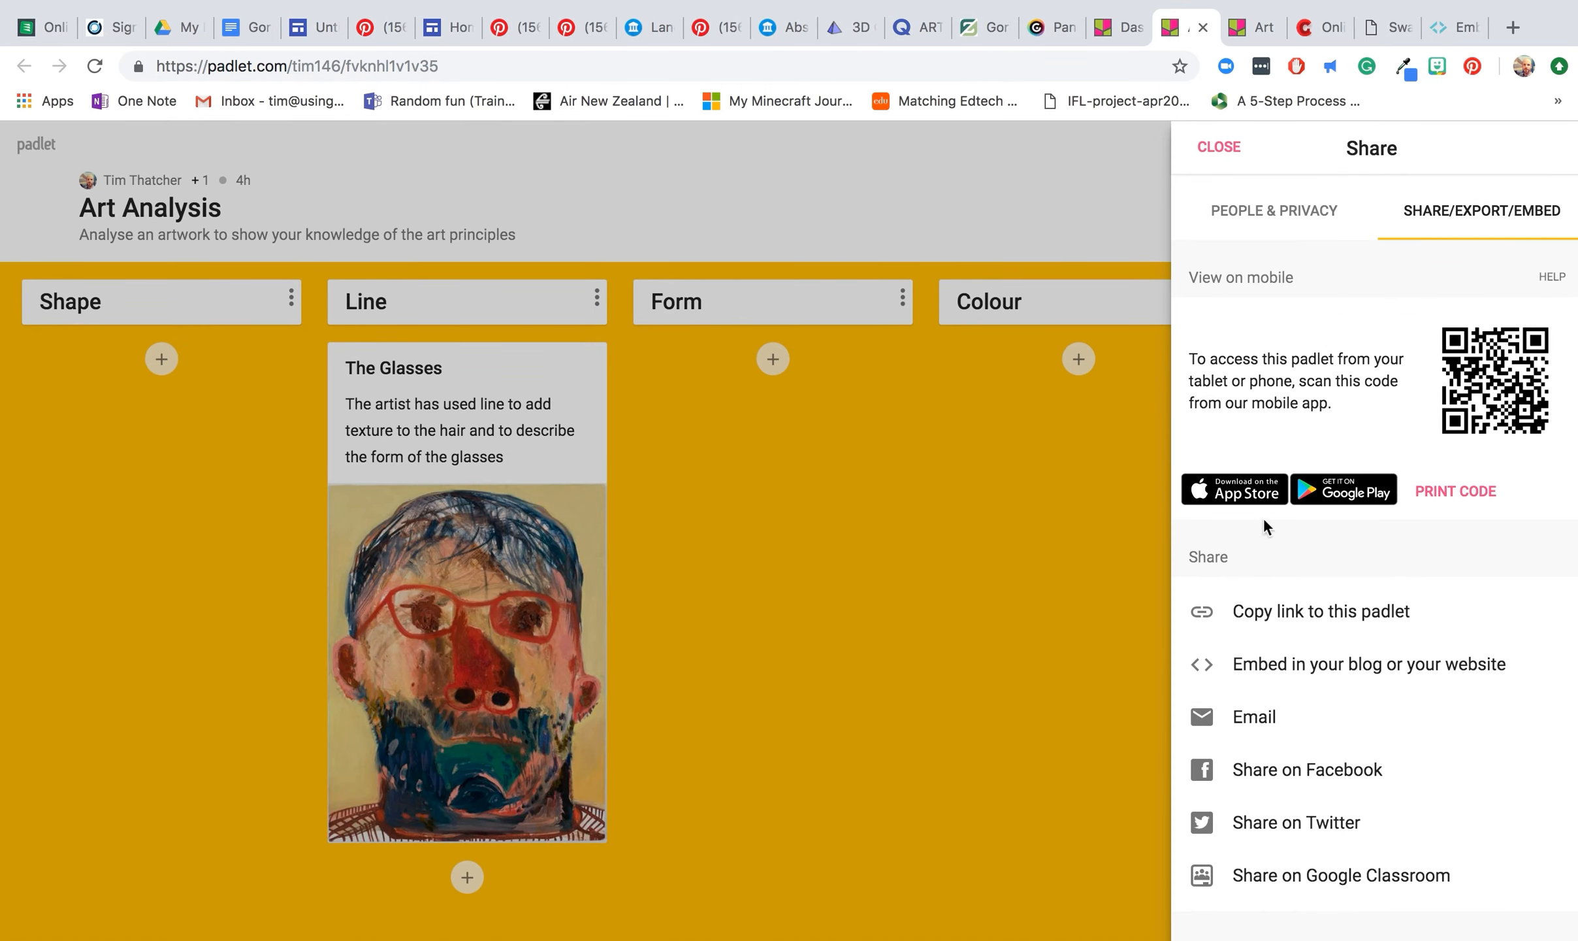
# Choose to embed the Art Analysis padlet in a website and copy its full embed code.
pyautogui.scroll(5, 1289, 664)
pyautogui.click(1287, 666)
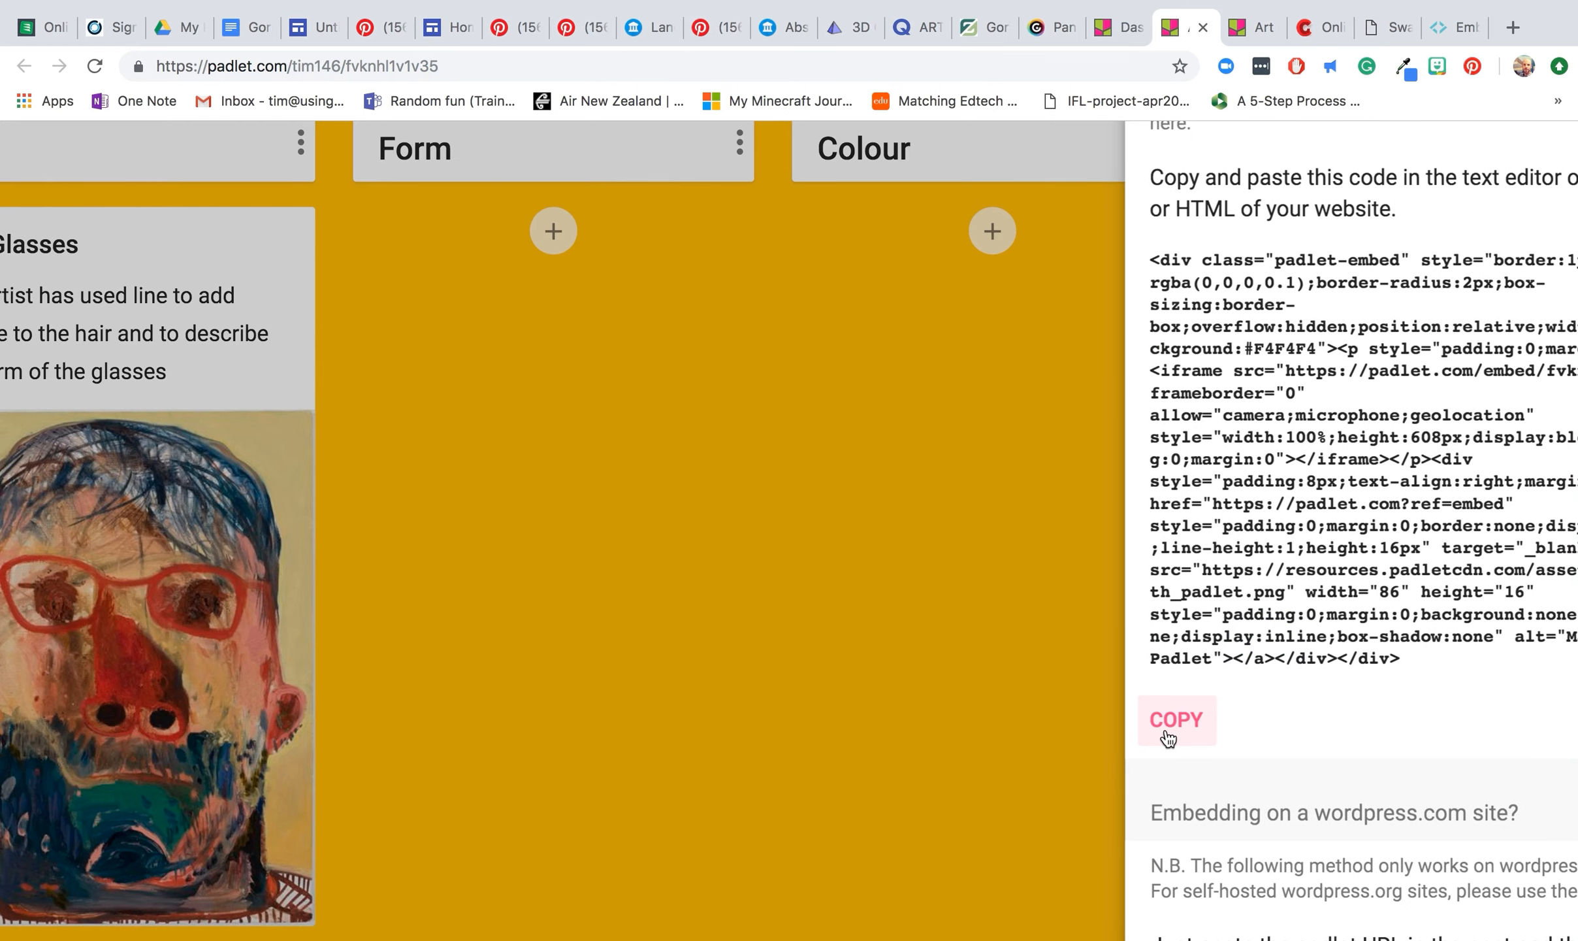
pyautogui.click(1168, 737)
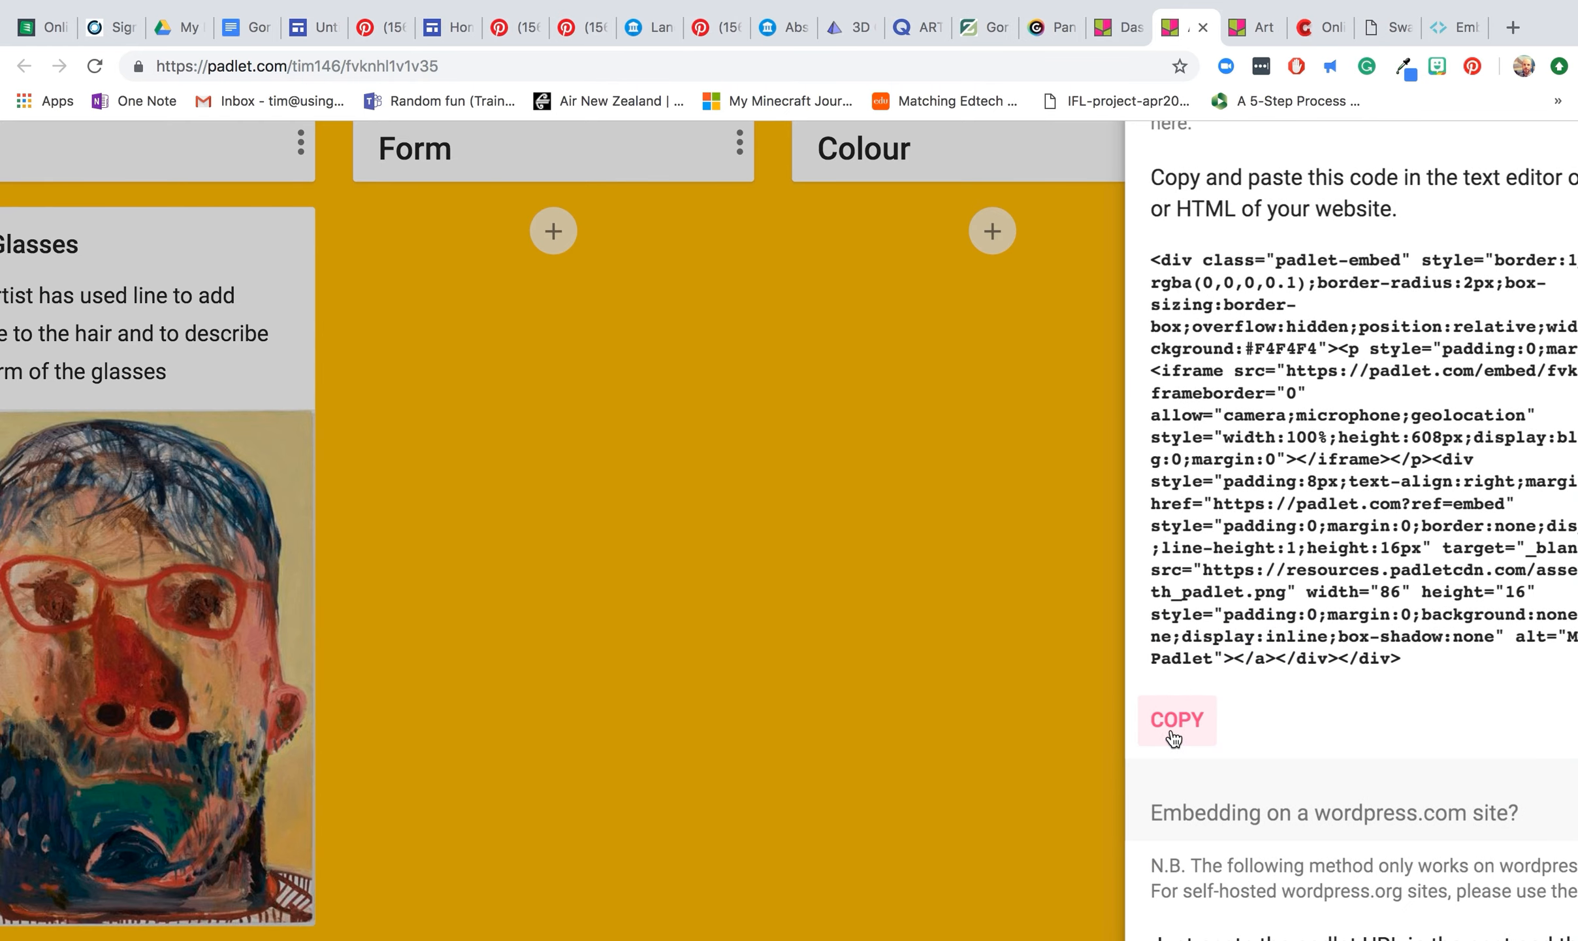
pyautogui.scroll(-5, 1195, 736)
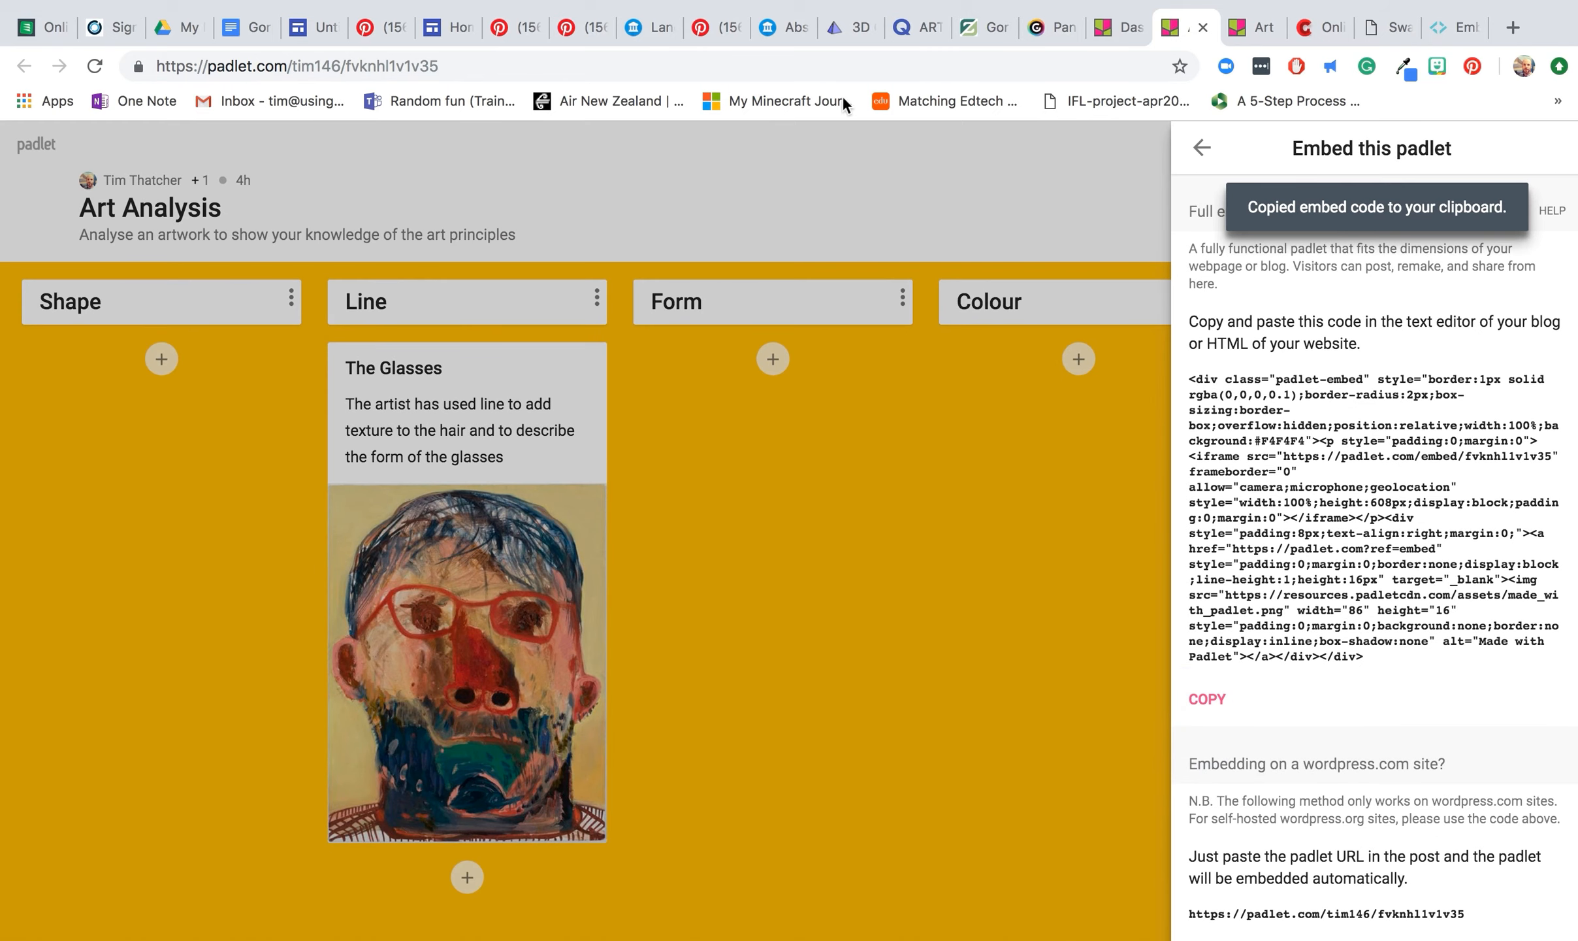
# Return to the site editor and preview the copied Padlet code as a new web embed in the Padlet section, then cancel without inserting it.
pyautogui.click(313, 33)
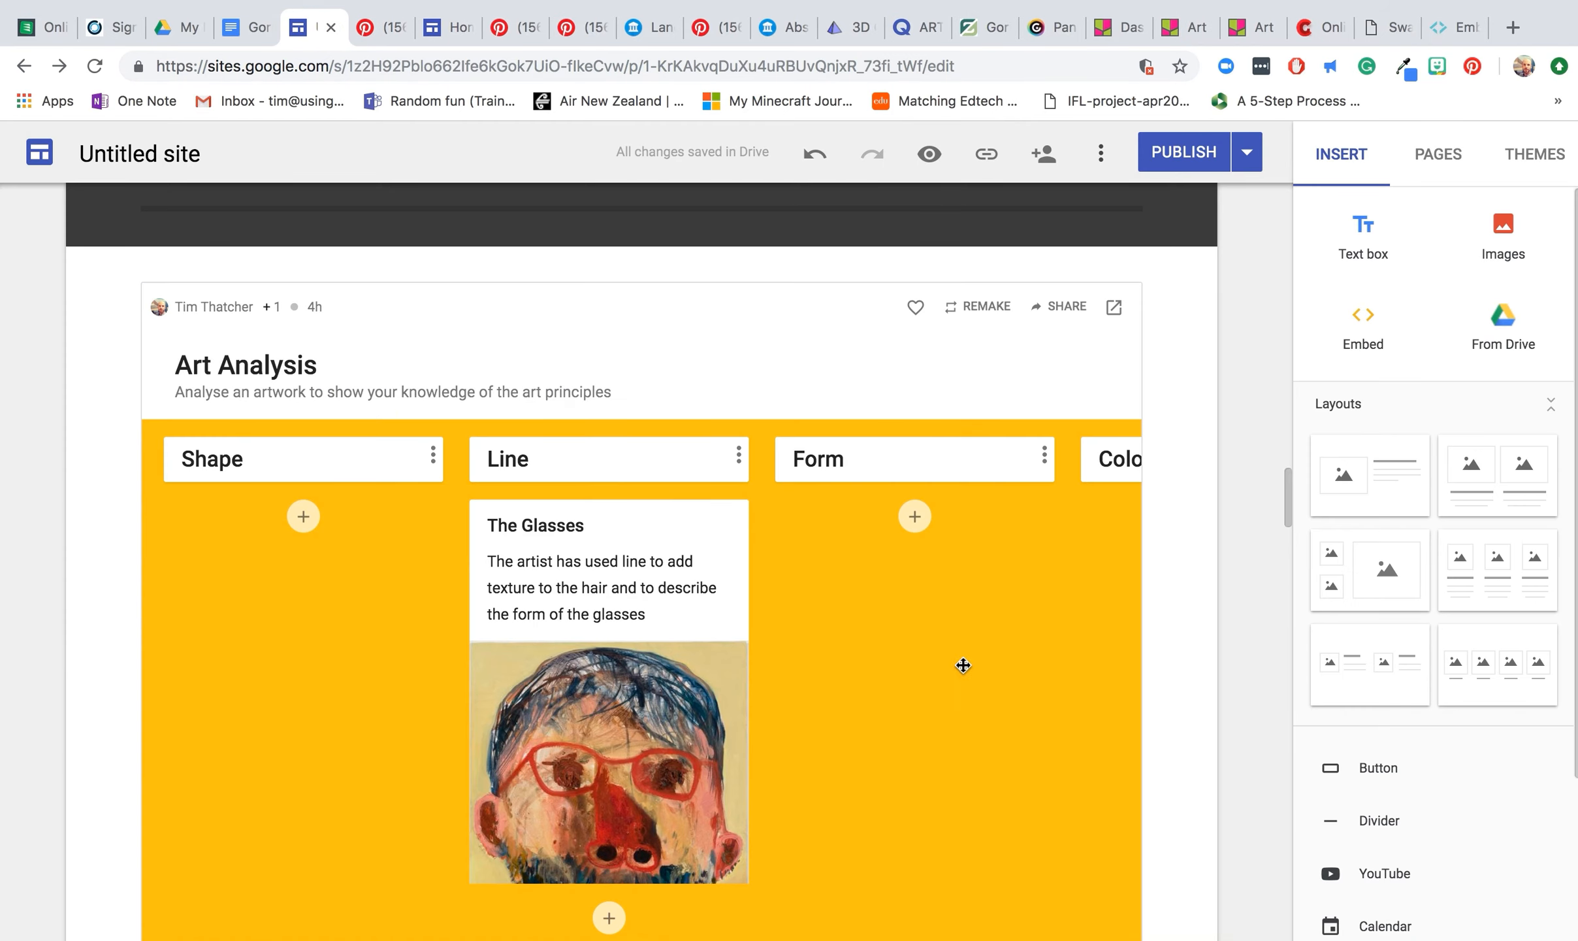
pyautogui.scroll(-3, 976, 694)
pyautogui.doubleClick(1184, 737)
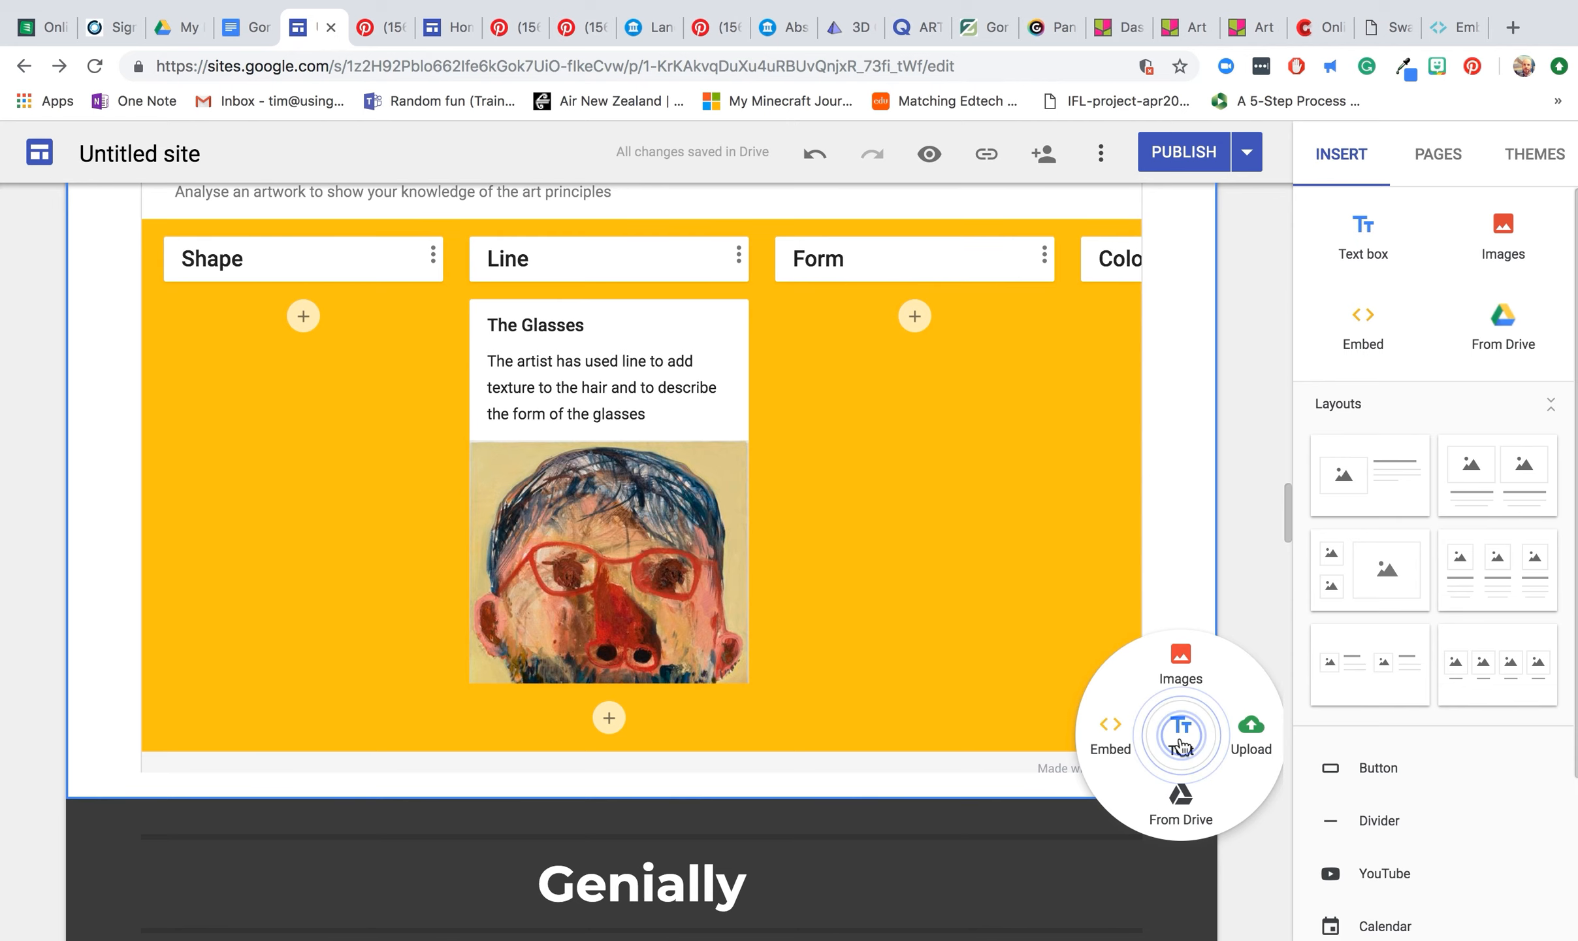
pyautogui.click(1122, 732)
pyautogui.click(718, 483)
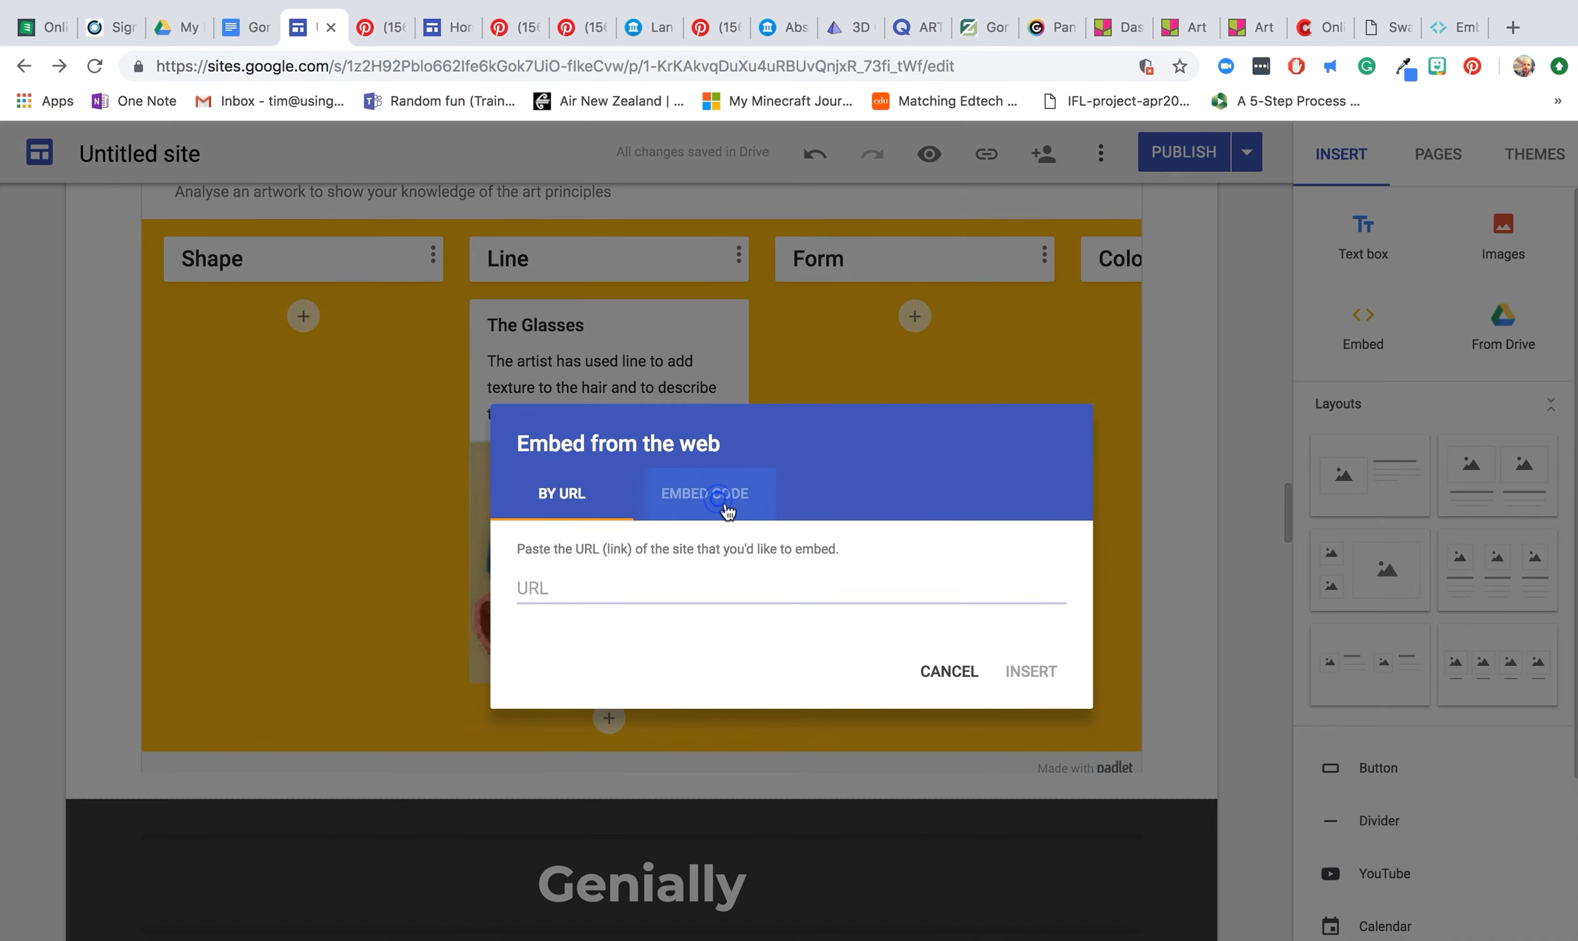
pyautogui.press('super+v')
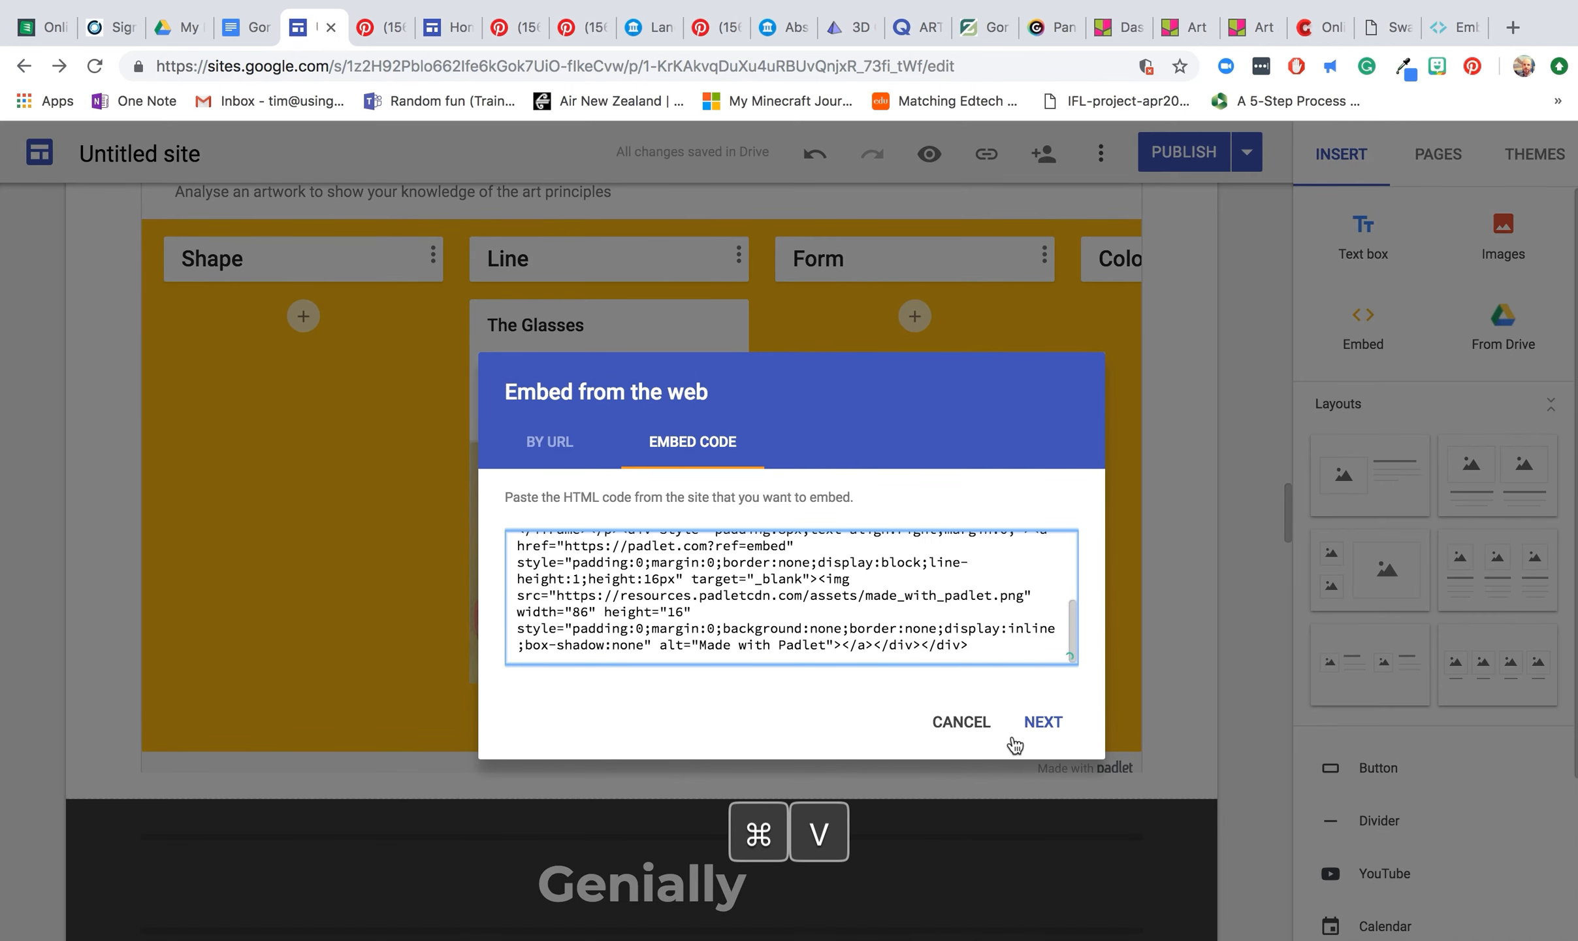
pyautogui.click(1053, 730)
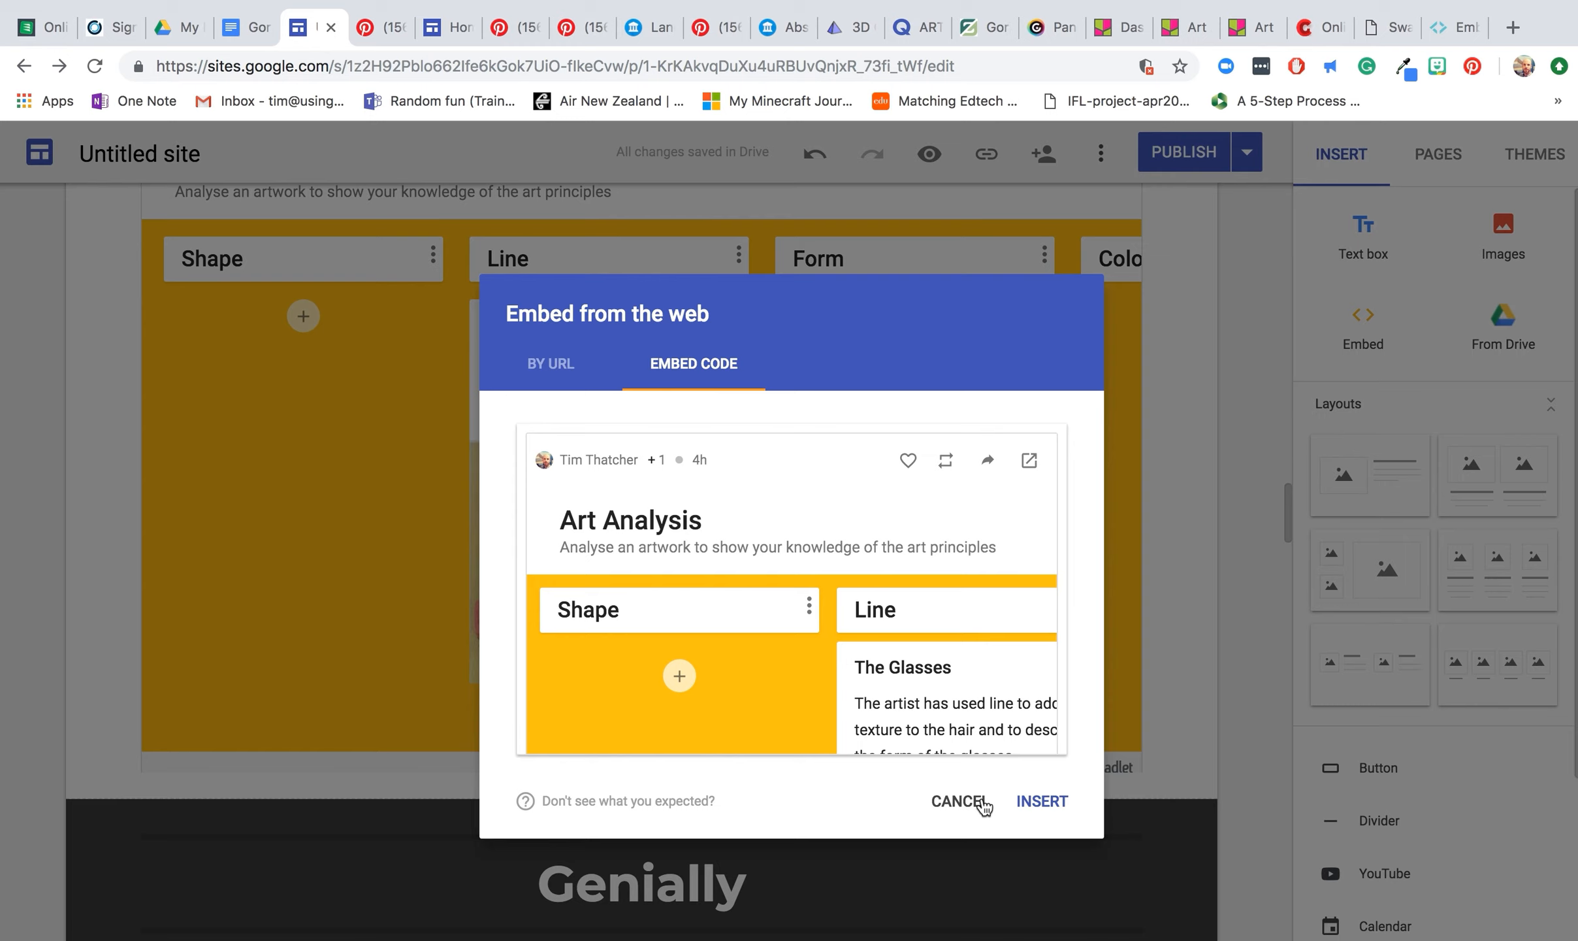
pyautogui.click(959, 801)
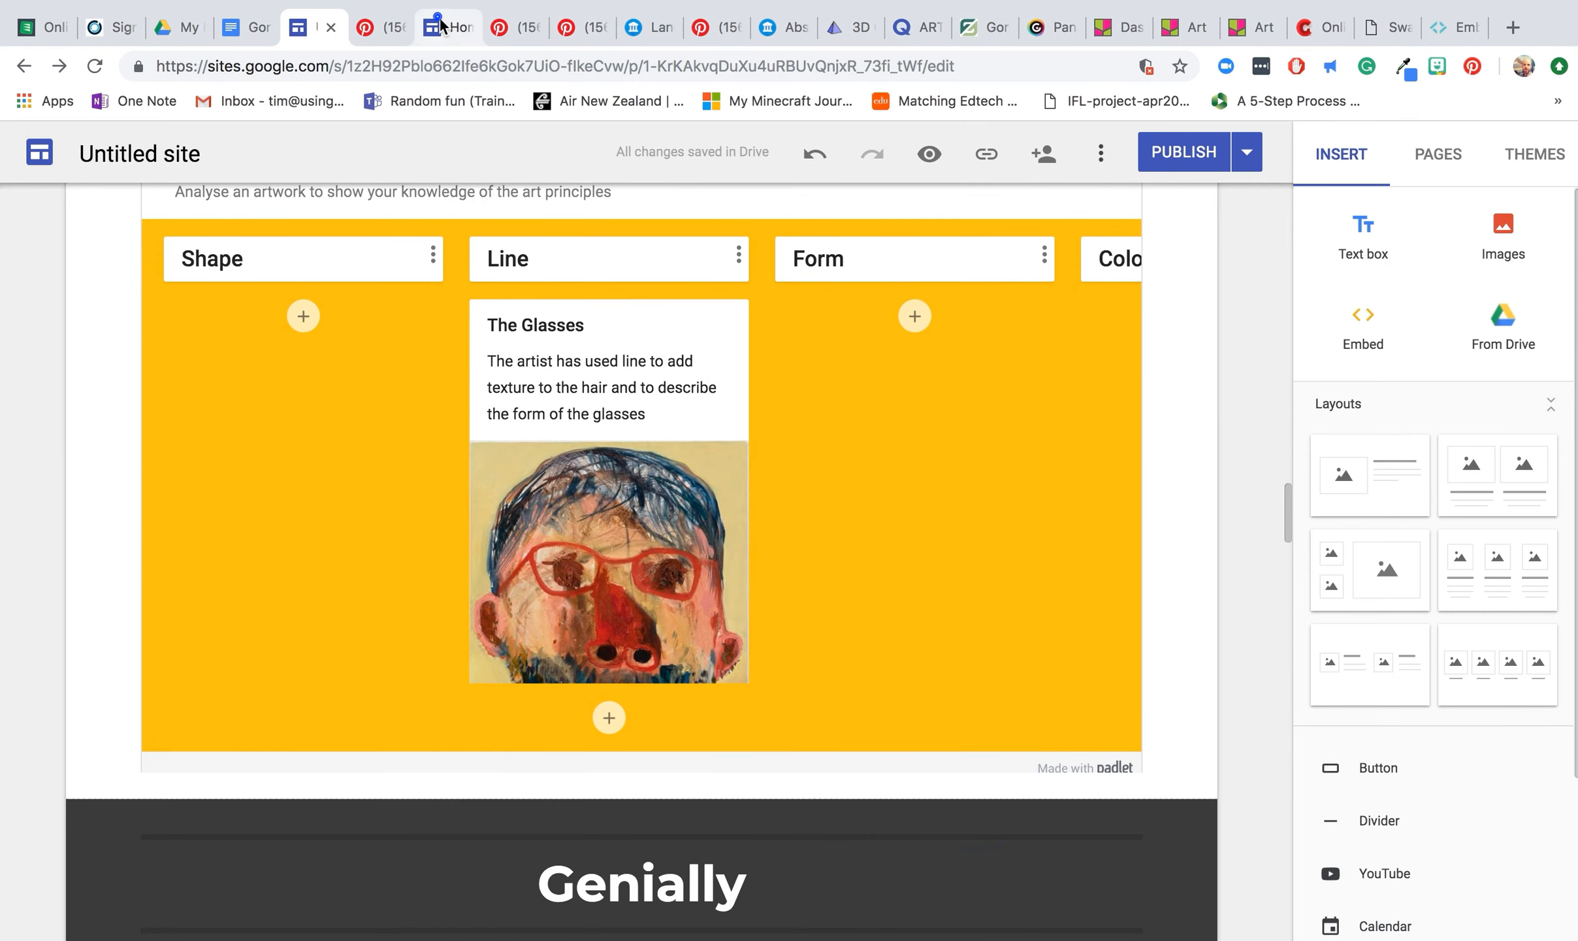
# In the published site's embedded padlet, start a blank post under Form and move The Glasses post to the Shape column.
pyautogui.click(440, 25)
pyautogui.scroll(-2, 663, 341)
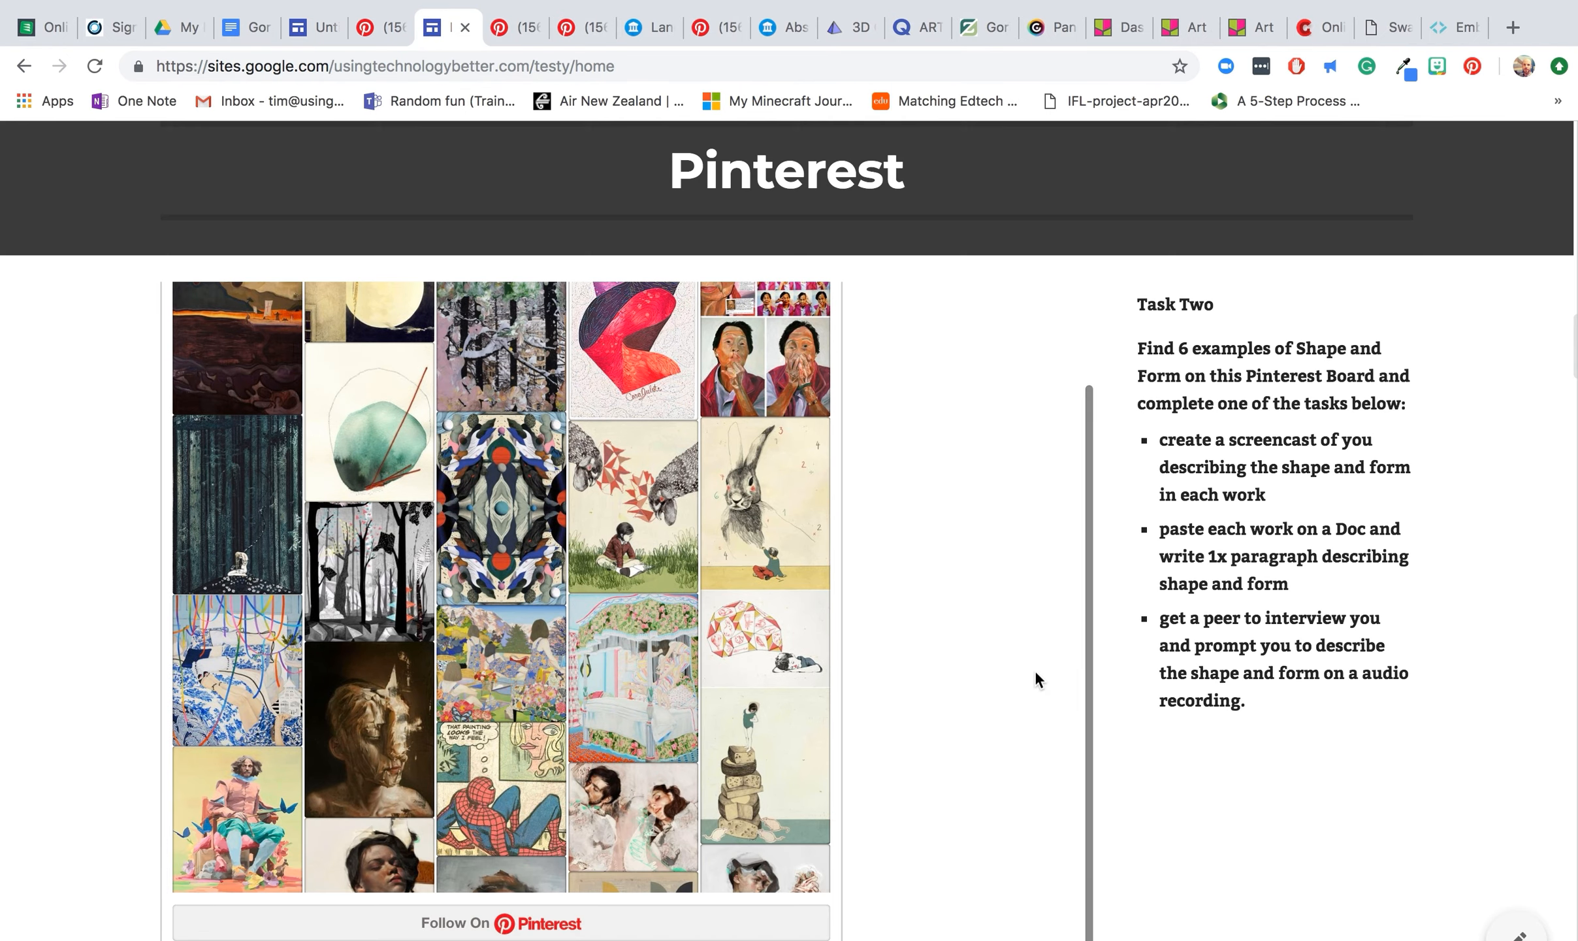
pyautogui.scroll(-15, 1381, 767)
pyautogui.moveTo(683, 444); pyautogui.dragTo(983, 440)
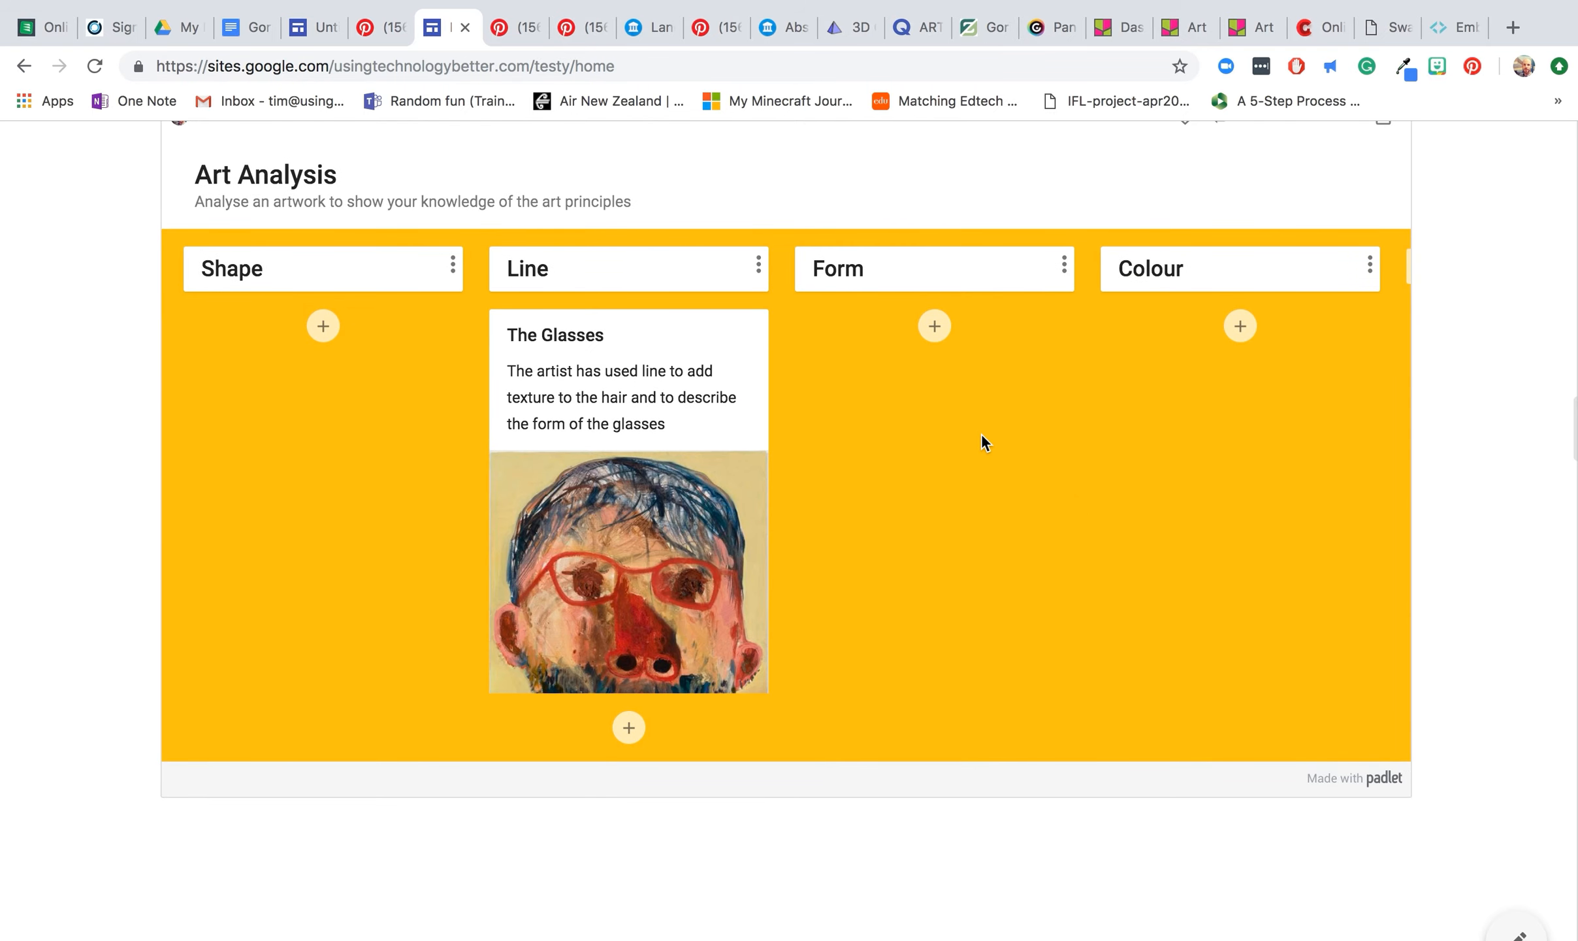
pyautogui.click(928, 328)
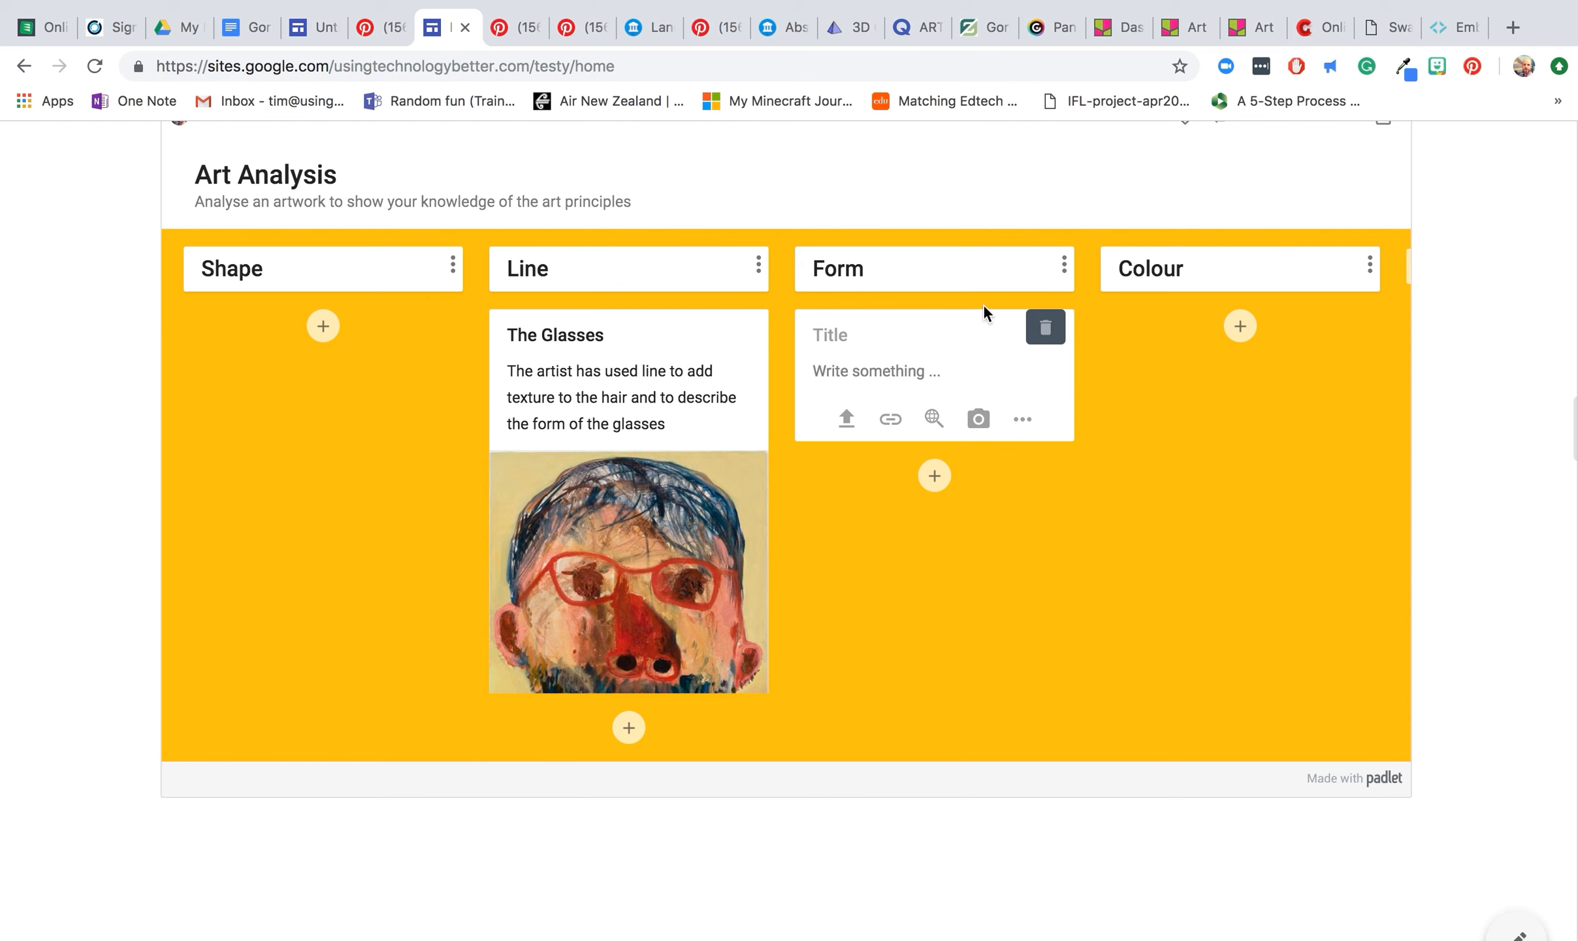
pyautogui.moveTo(601, 453); pyautogui.dragTo(294, 455)
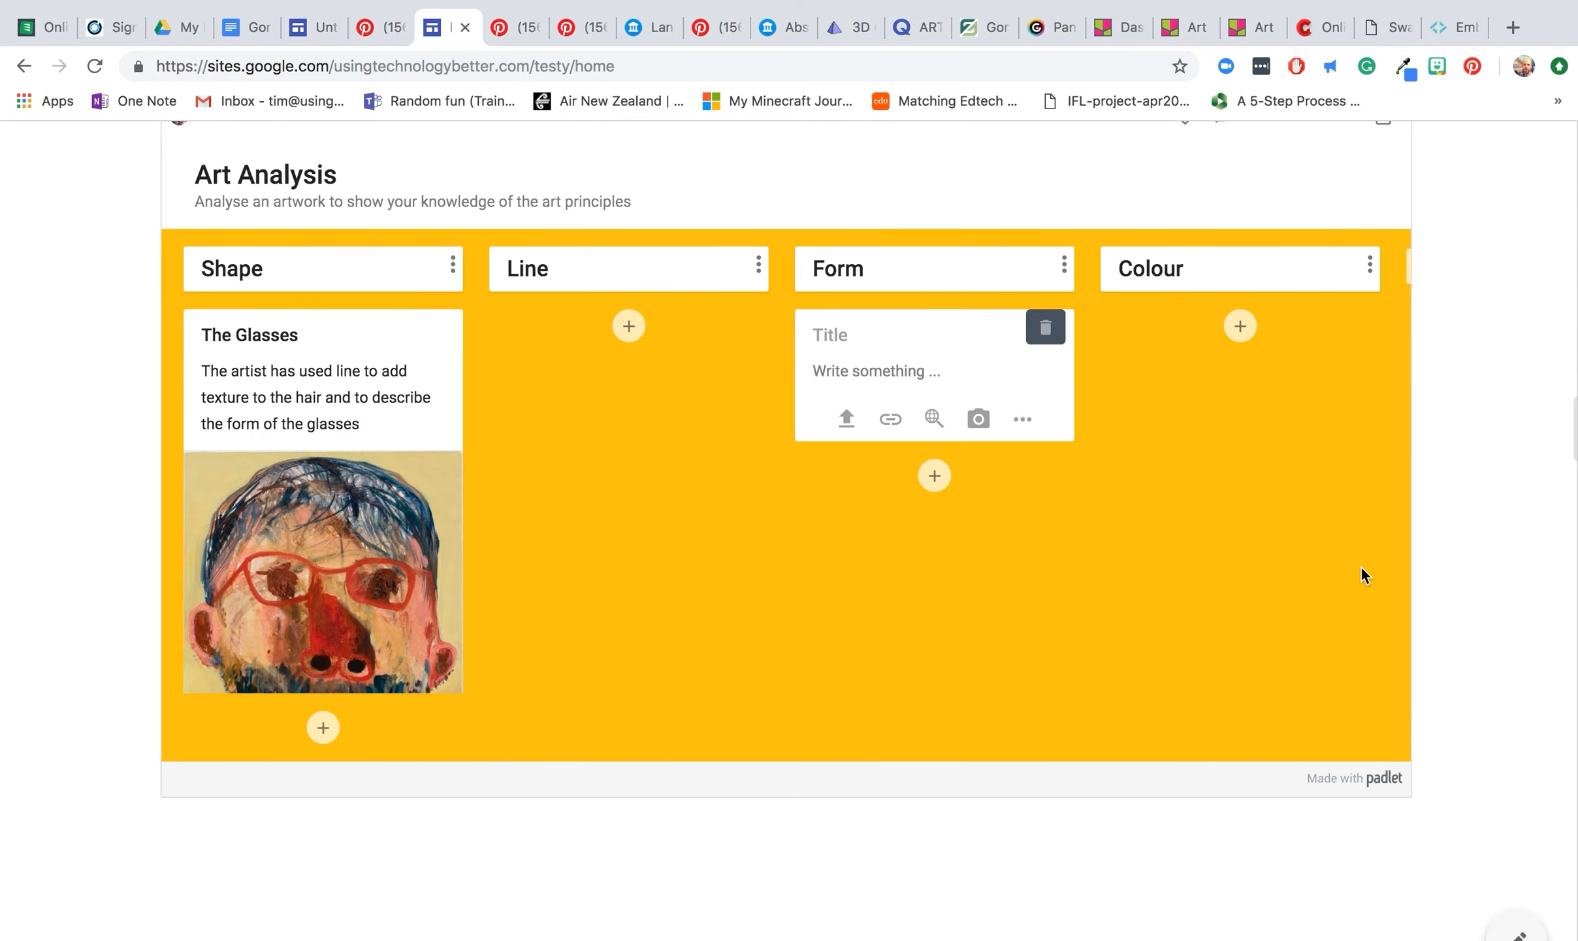
# Review the published page from the Pinterest section through the embedded padlet to the Genially section's TPACK diagram.
pyautogui.scroll(10, 1405, 546)
pyautogui.scroll(5, 1413, 543)
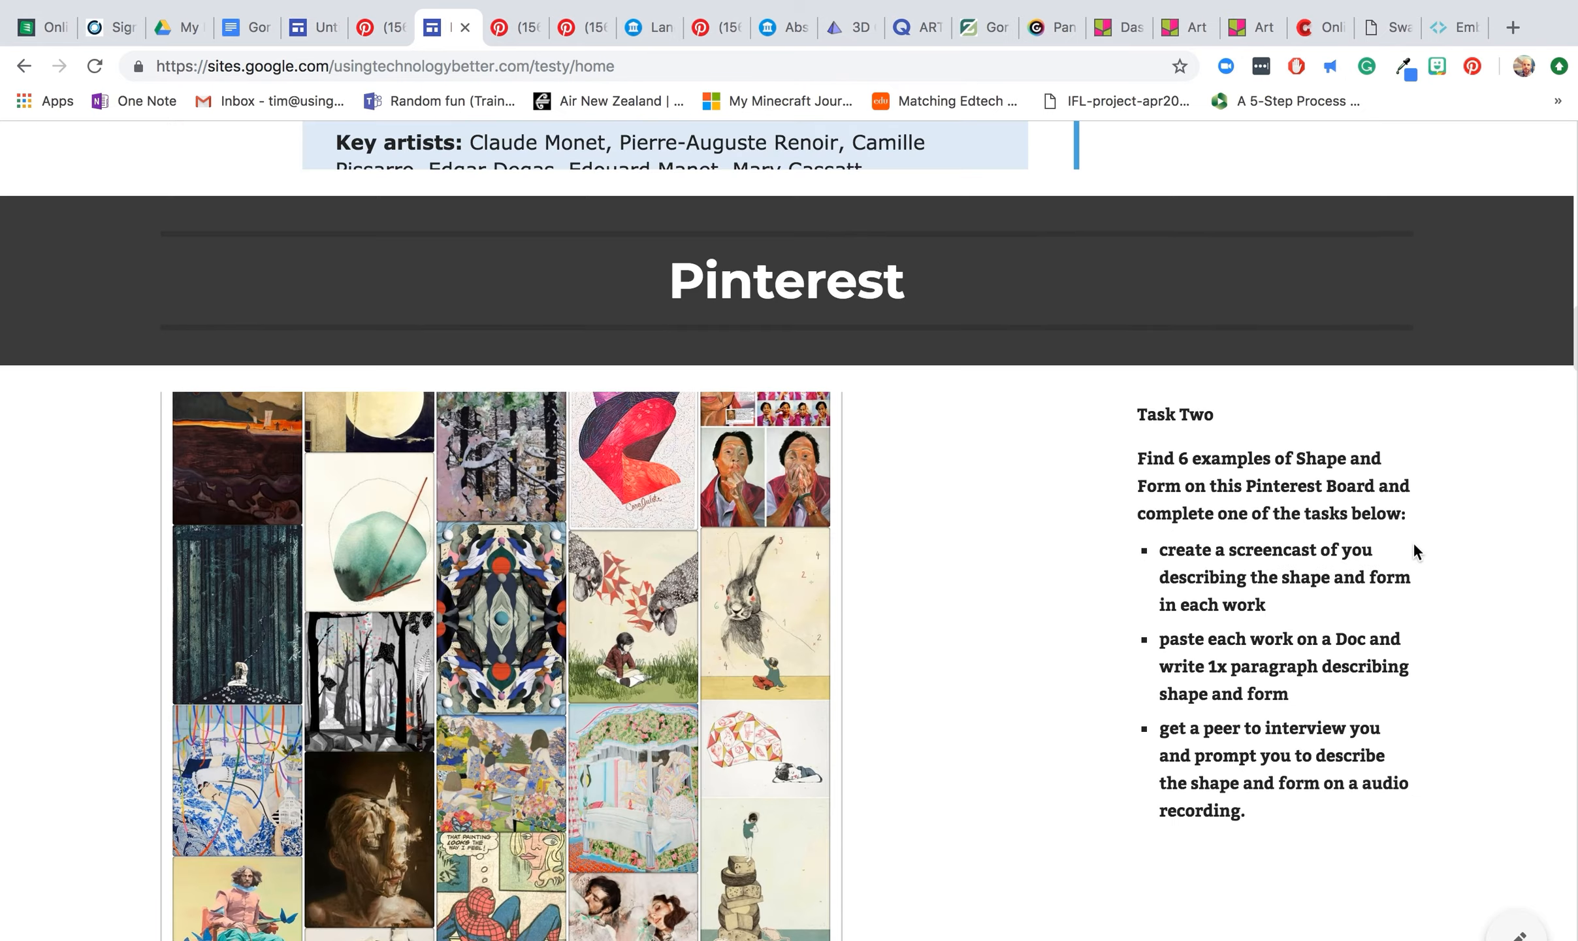
pyautogui.scroll(-10, 1413, 541)
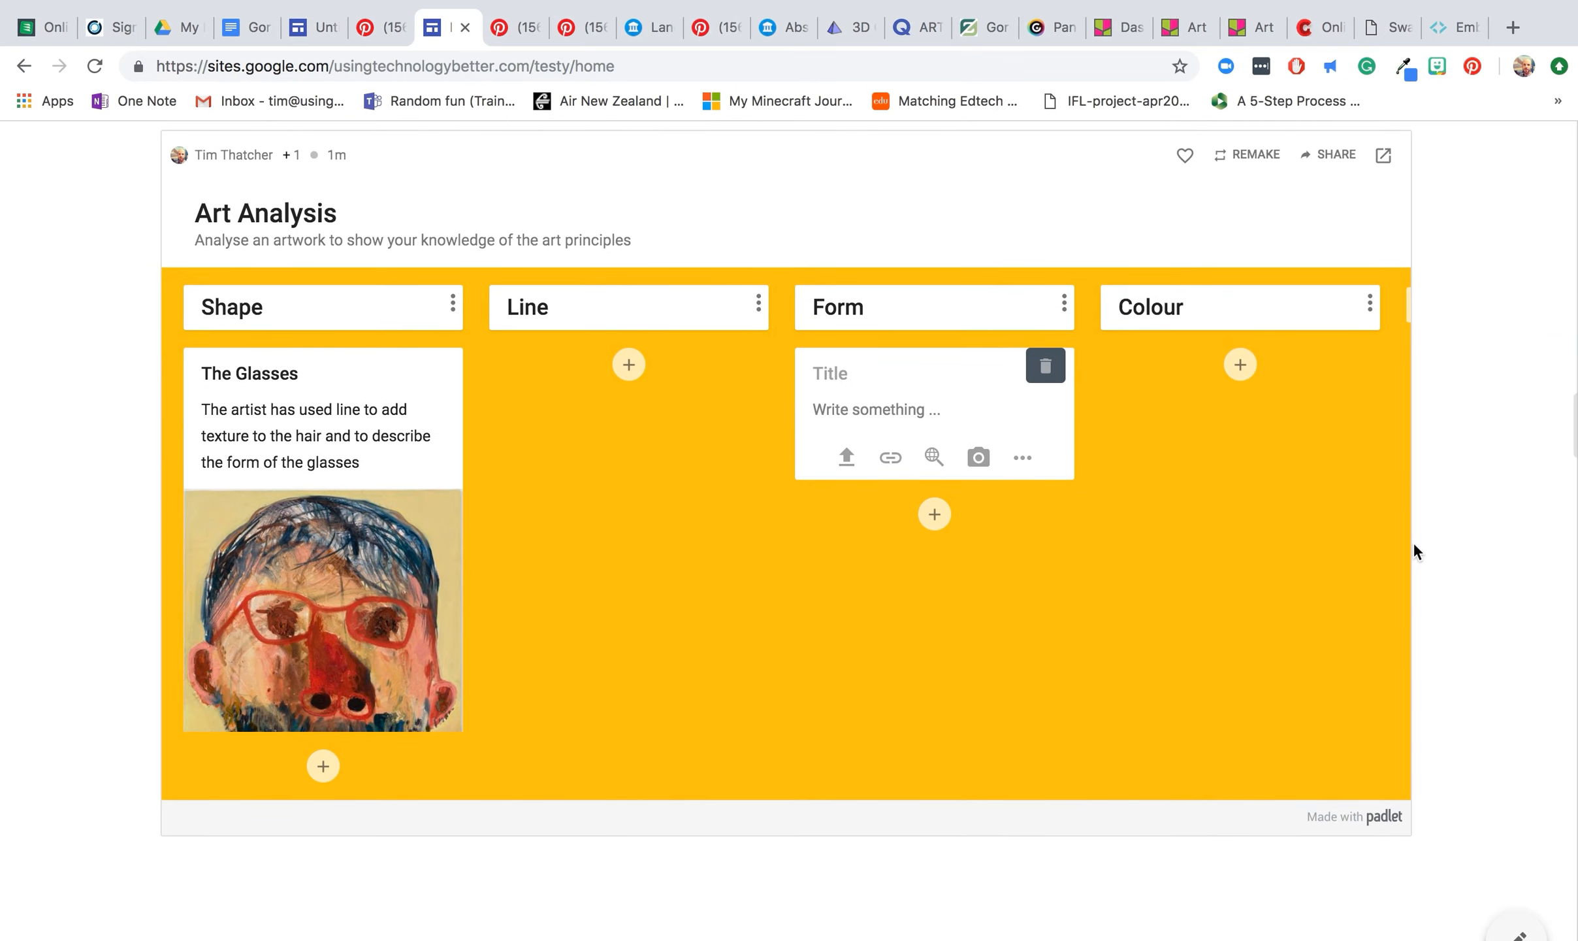
pyautogui.scroll(-10, 1521, 619)
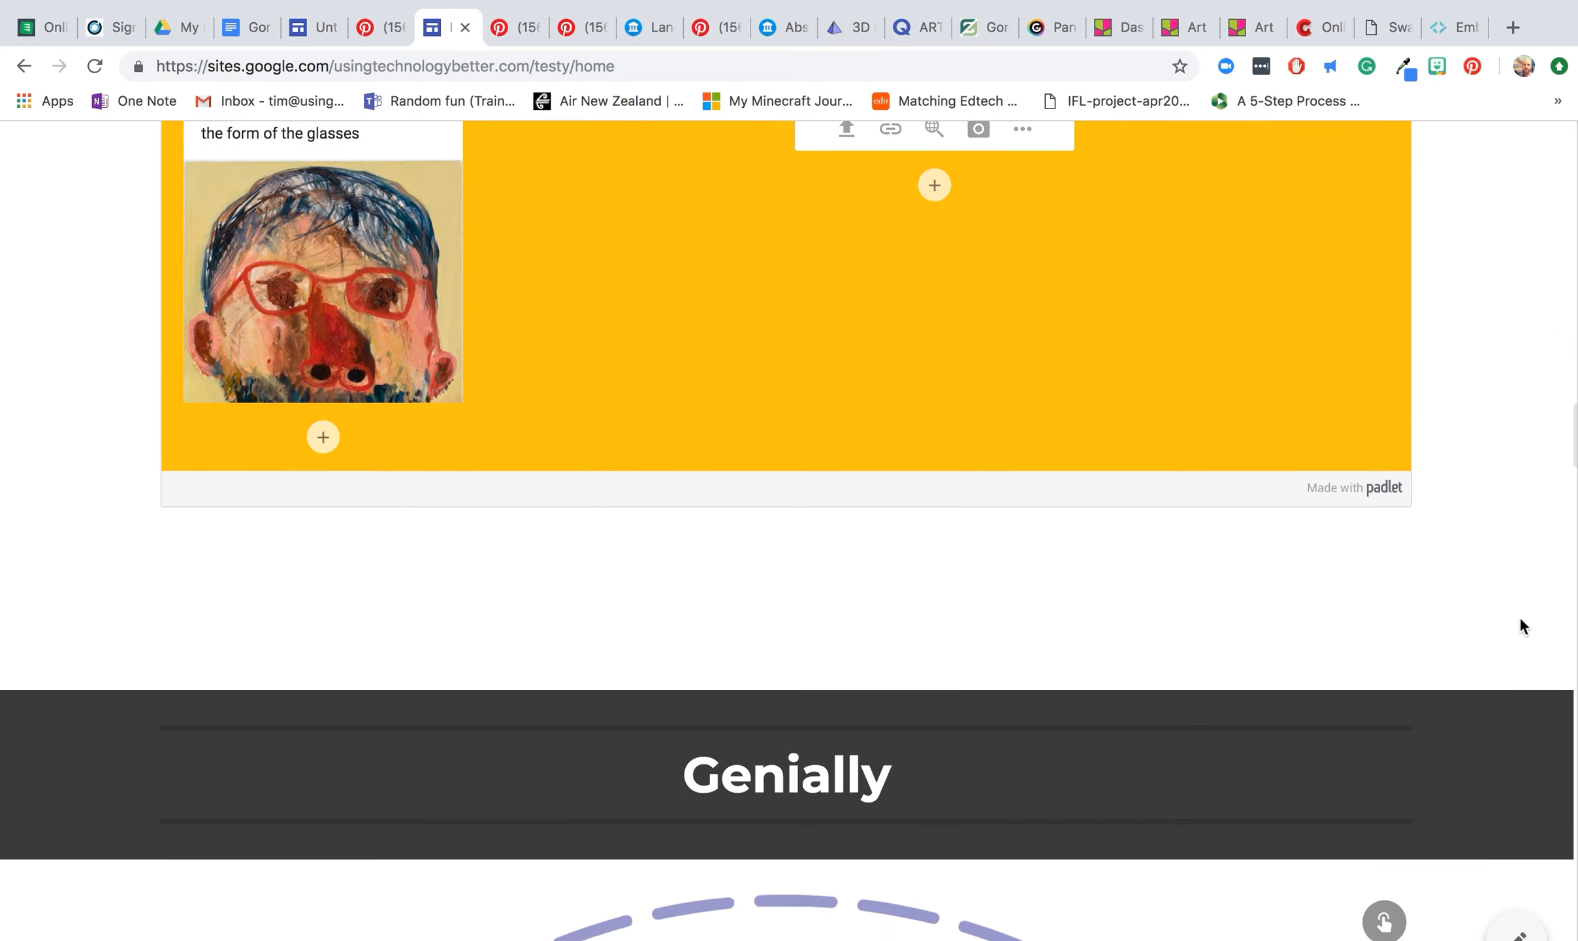
pyautogui.scroll(-3, 1520, 620)
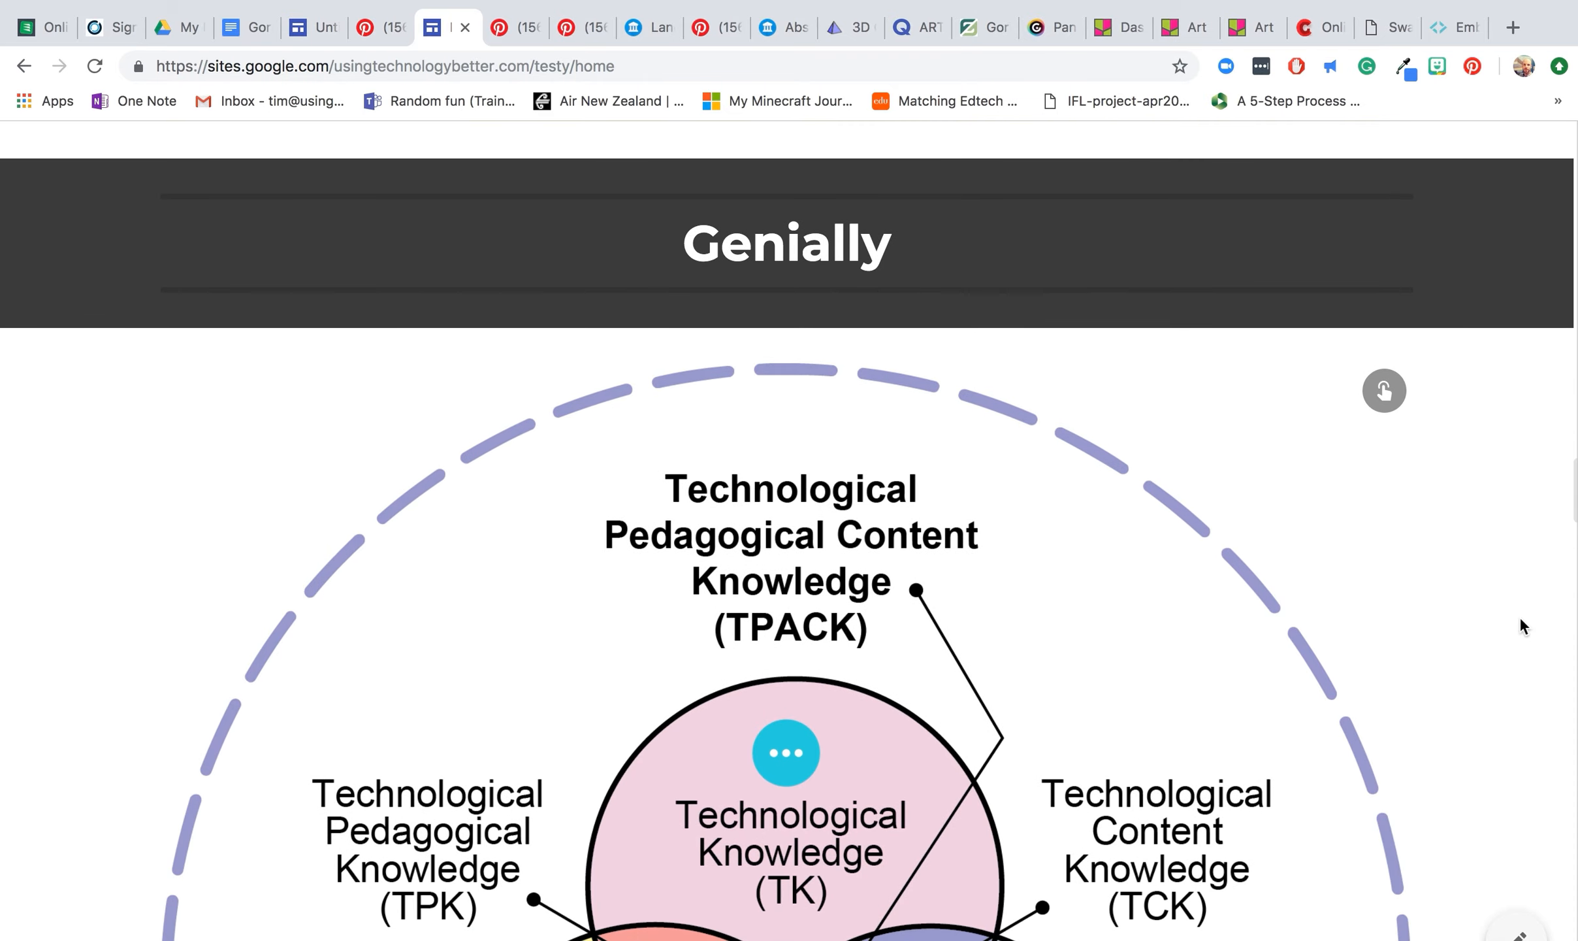
pyautogui.scroll(-4, 1521, 620)
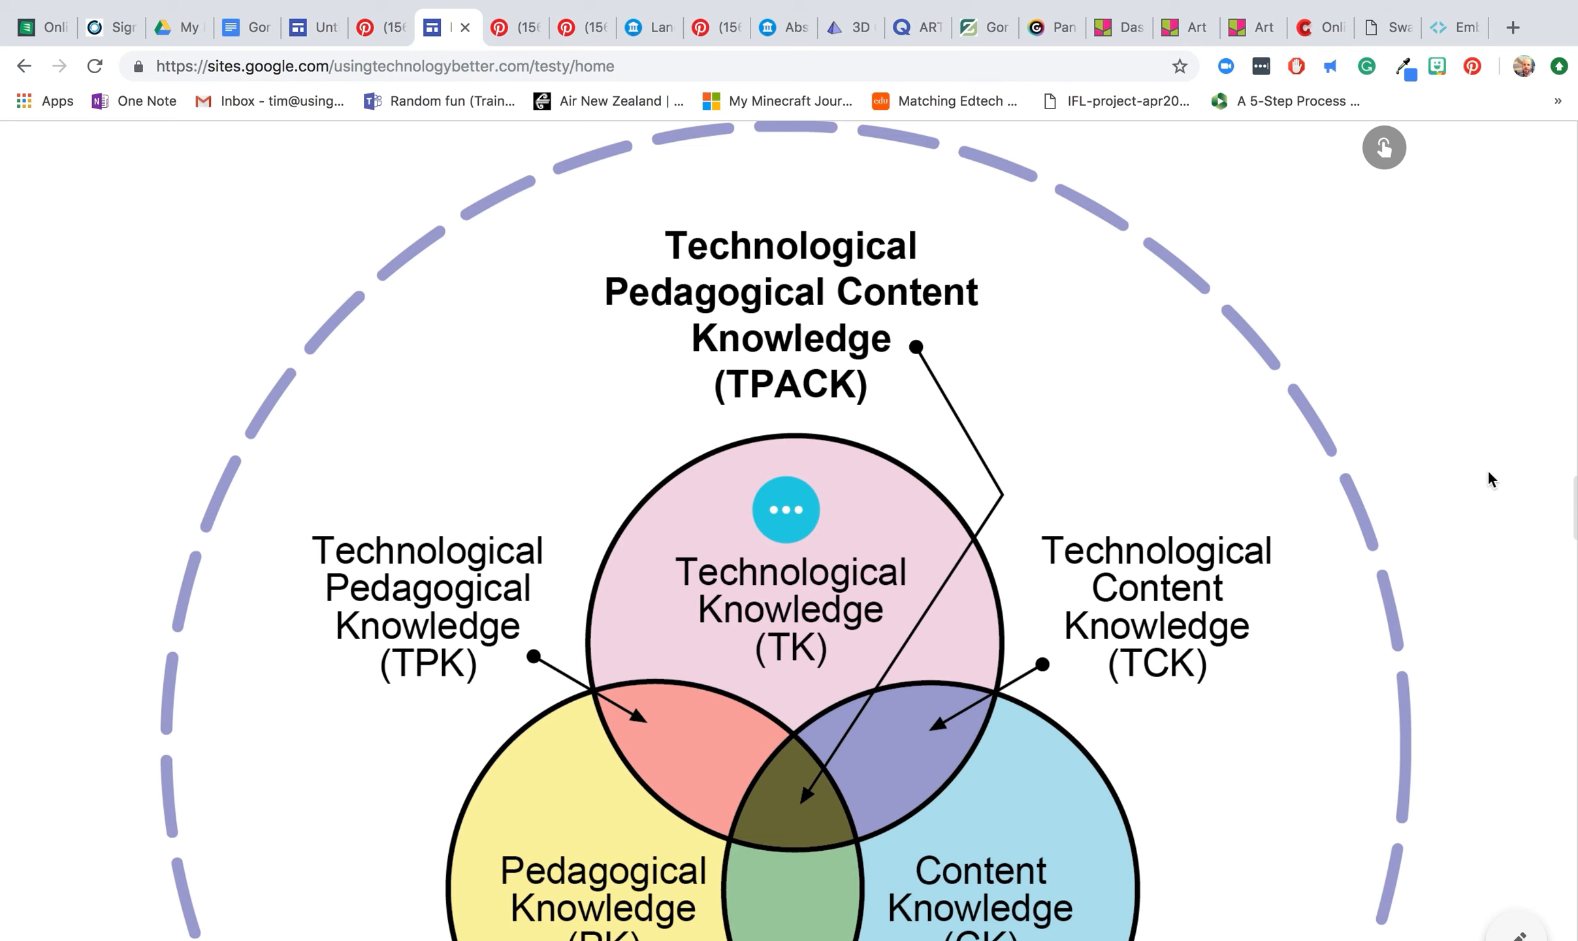
pyautogui.scroll(-1, 1490, 479)
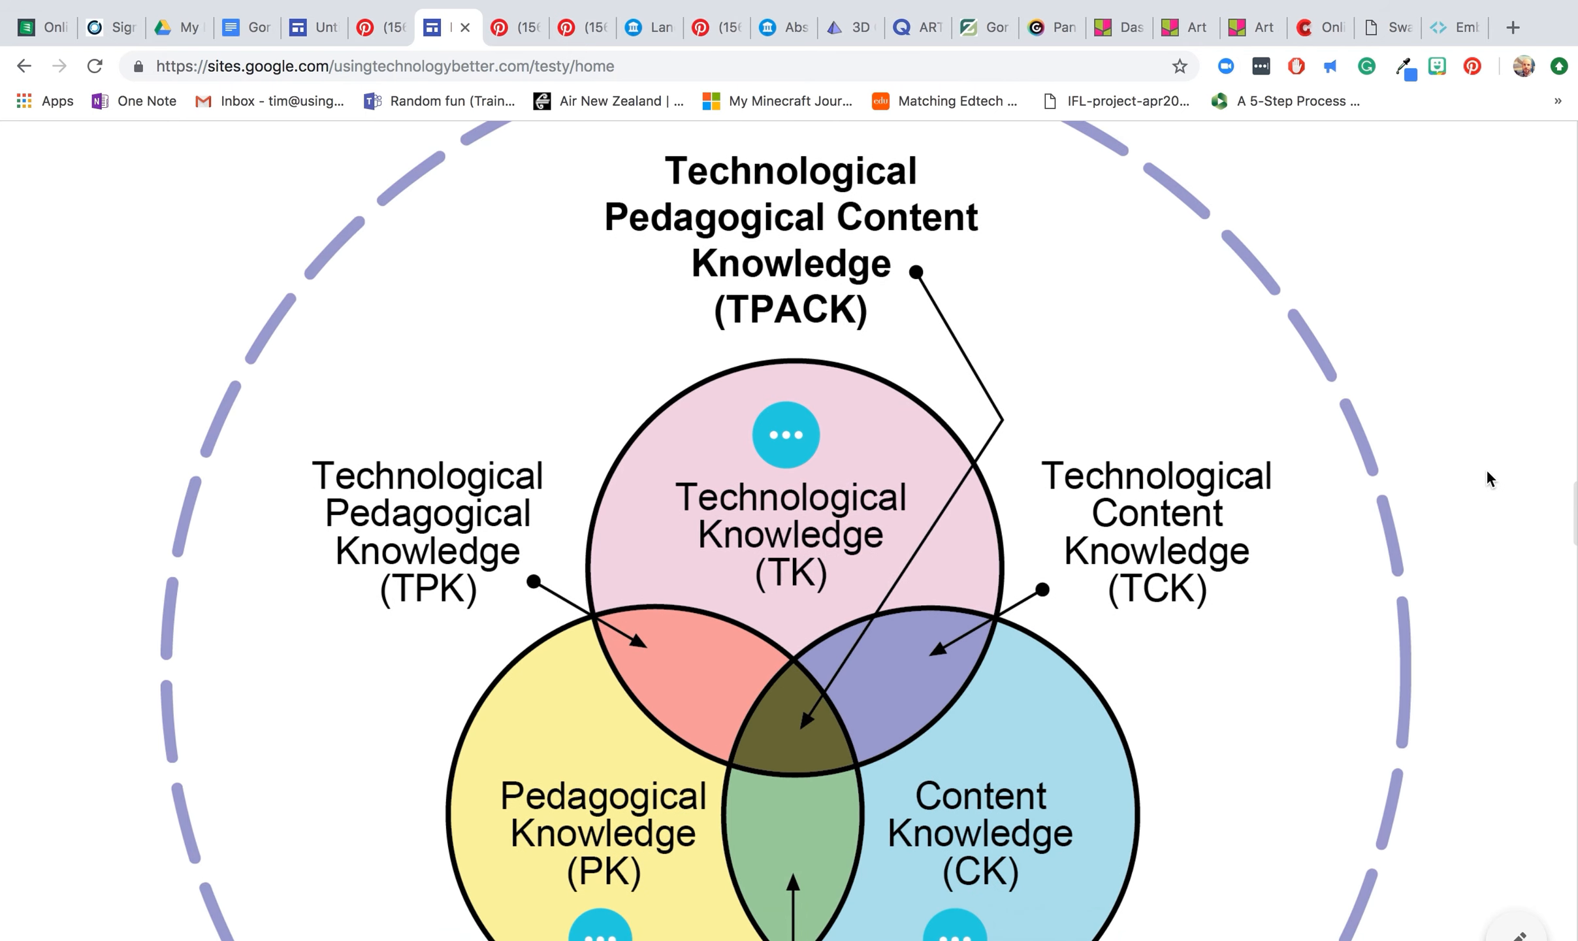